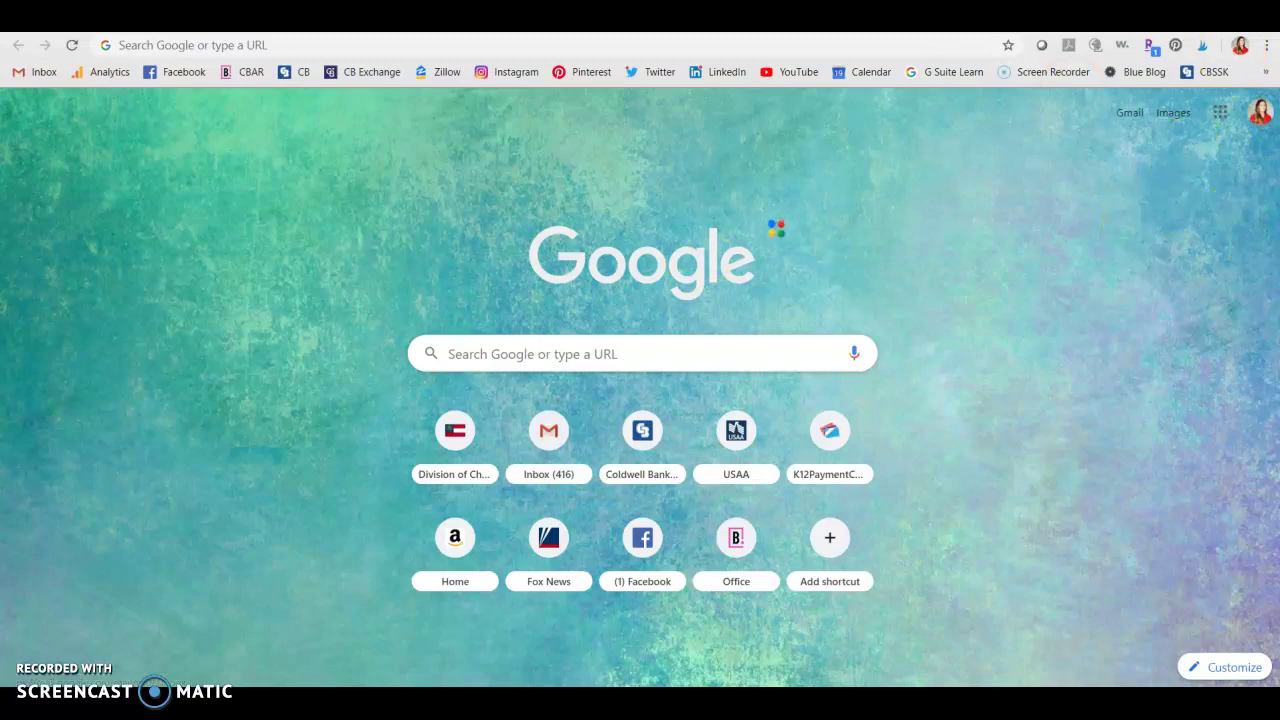
Step: Check the signed-in account, then launch Google My Business from the Google apps grid
{"action": "left_click", "coordinate": [1258, 112]}
{"action": "left_click", "coordinate": [943, 151]}
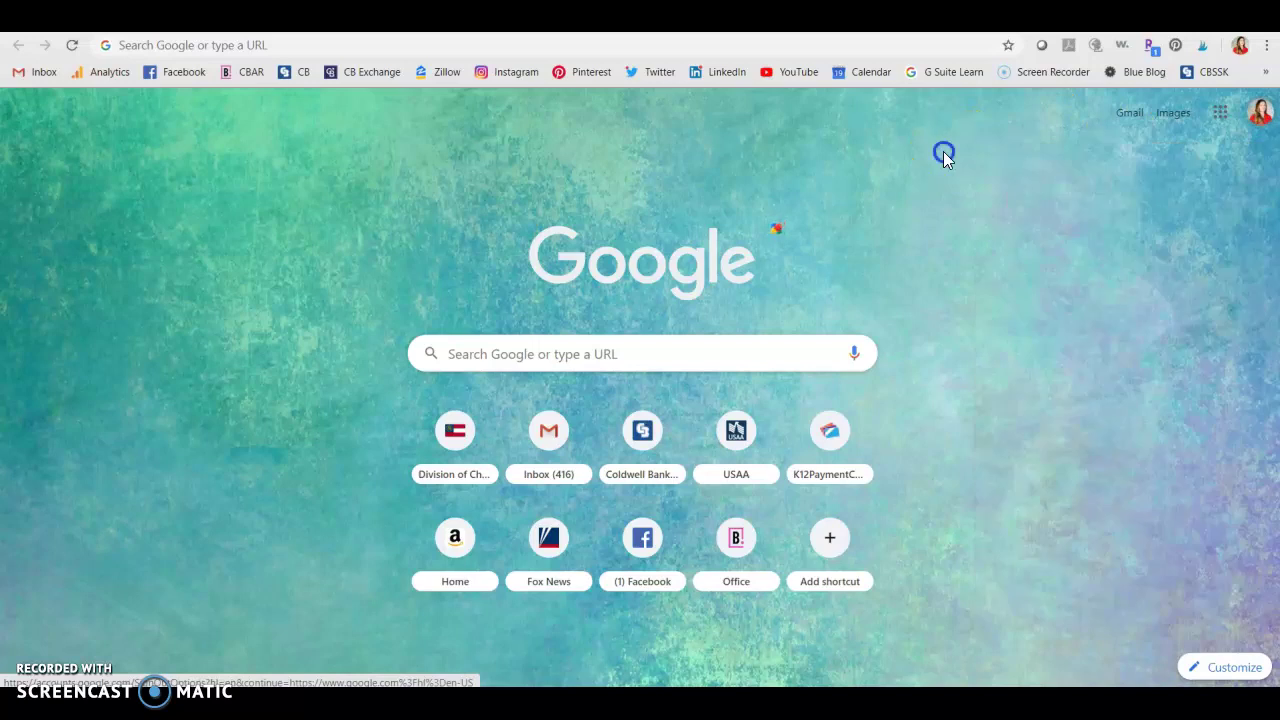
{"action": "left_click", "coordinate": [1222, 116]}
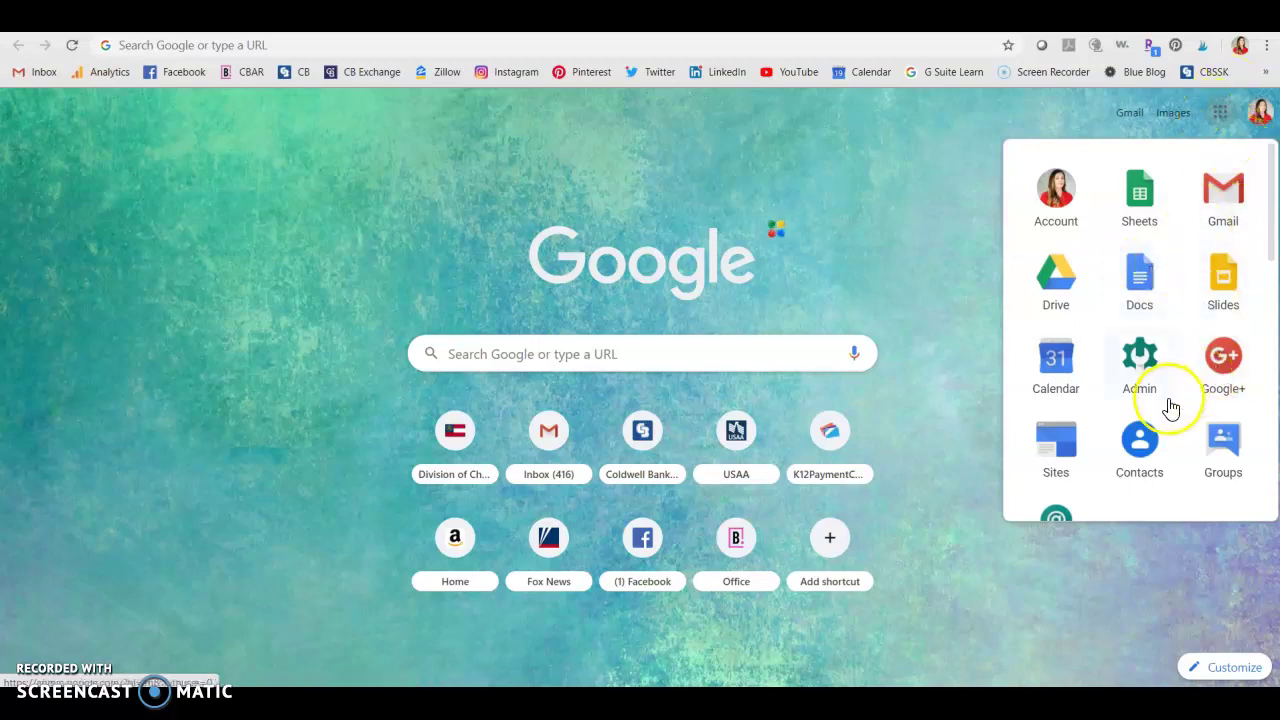
{"action": "scroll", "coordinate": [1166, 409], "scroll_direction": "down", "scroll_amount": 2}
{"action": "scroll", "coordinate": [1166, 409], "scroll_direction": "down", "scroll_amount": 1}
{"action": "scroll", "coordinate": [1168, 408], "scroll_direction": "up", "scroll_amount": 3}
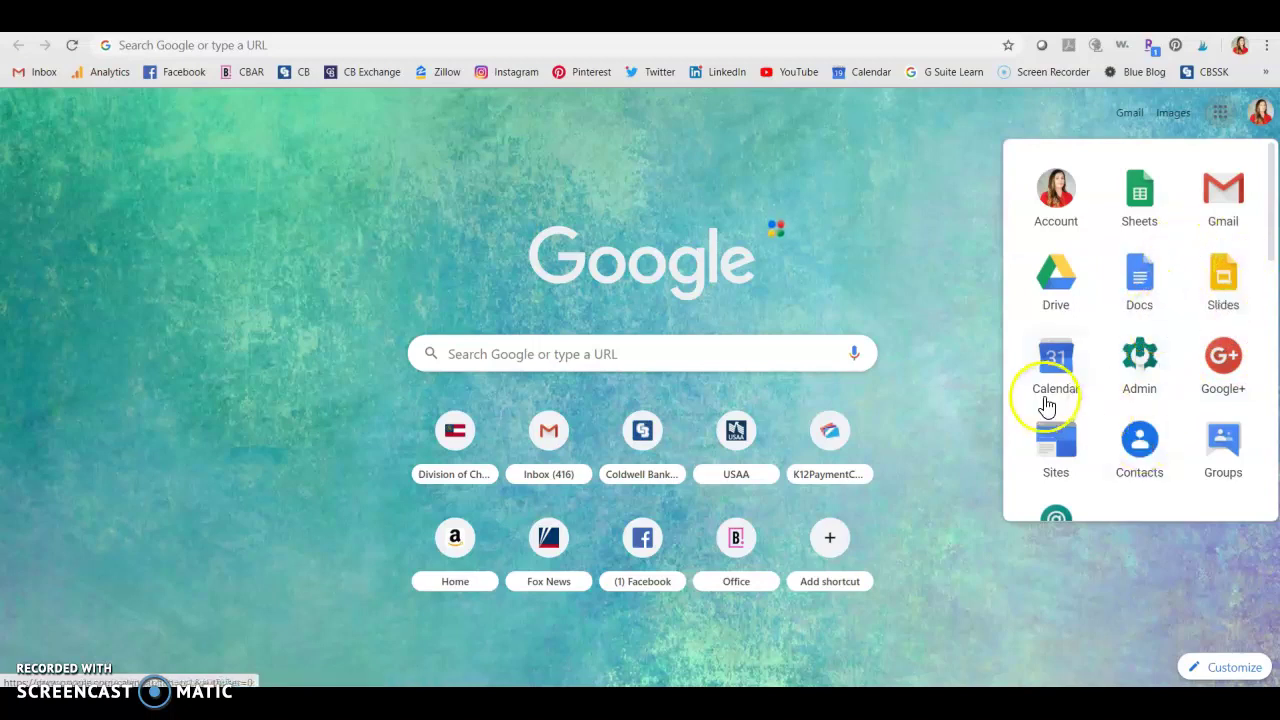
{"action": "scroll", "coordinate": [1215, 425], "scroll_direction": "down", "scroll_amount": 3}
{"action": "scroll", "coordinate": [1213, 428], "scroll_direction": "down", "scroll_amount": 2}
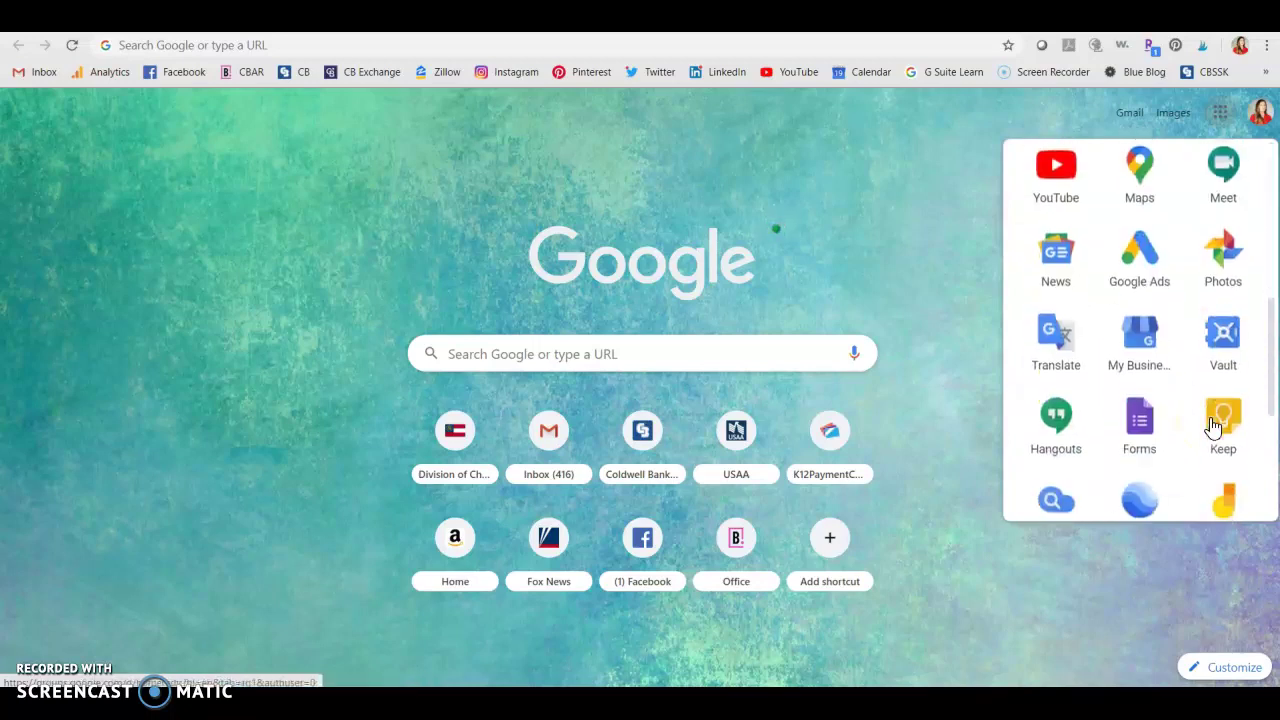
{"action": "left_click", "coordinate": [1148, 362]}
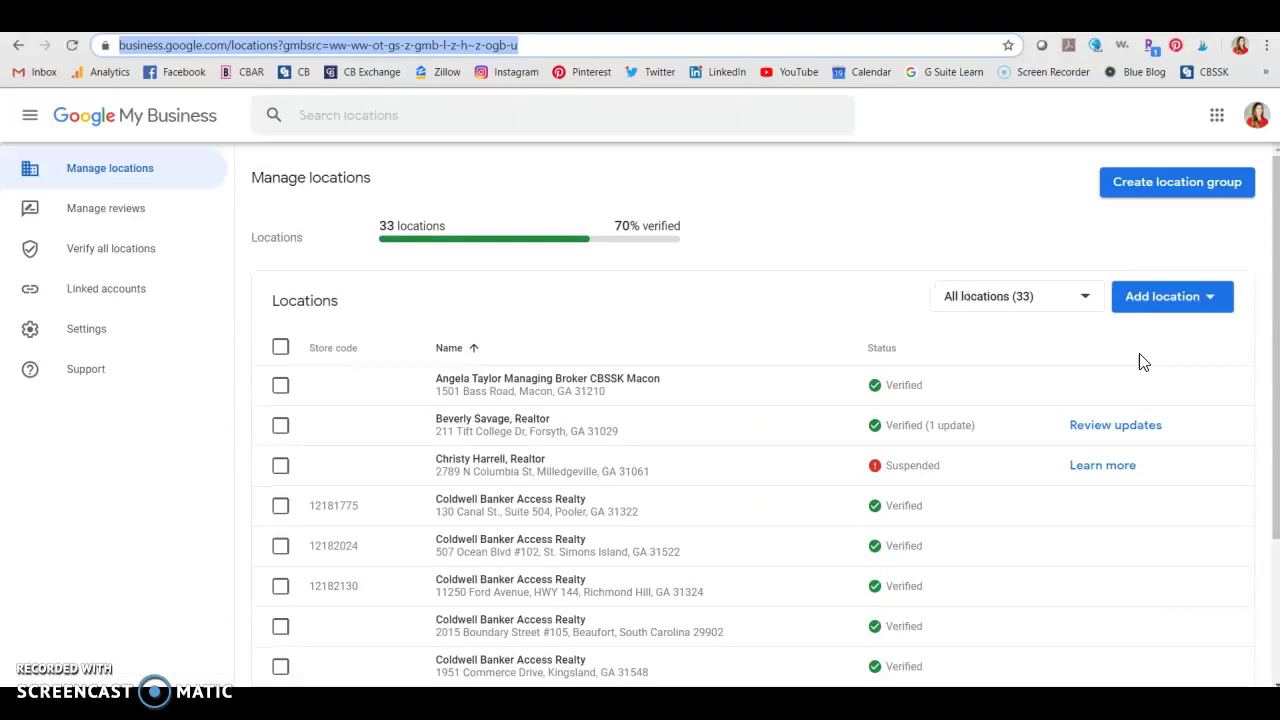
Step: Open the dashboard of the first listed location, the Macon managing-broker office
{"action": "left_click", "coordinate": [660, 390]}
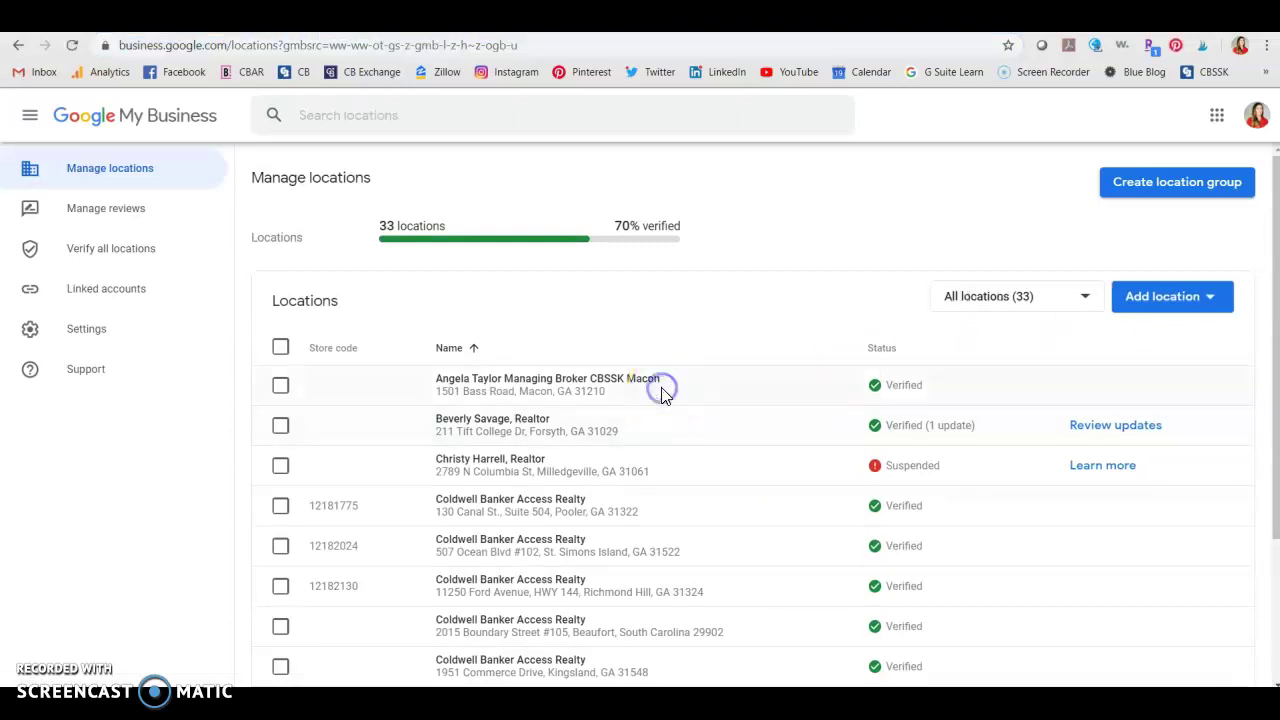
{"action": "left_click", "coordinate": [524, 385]}
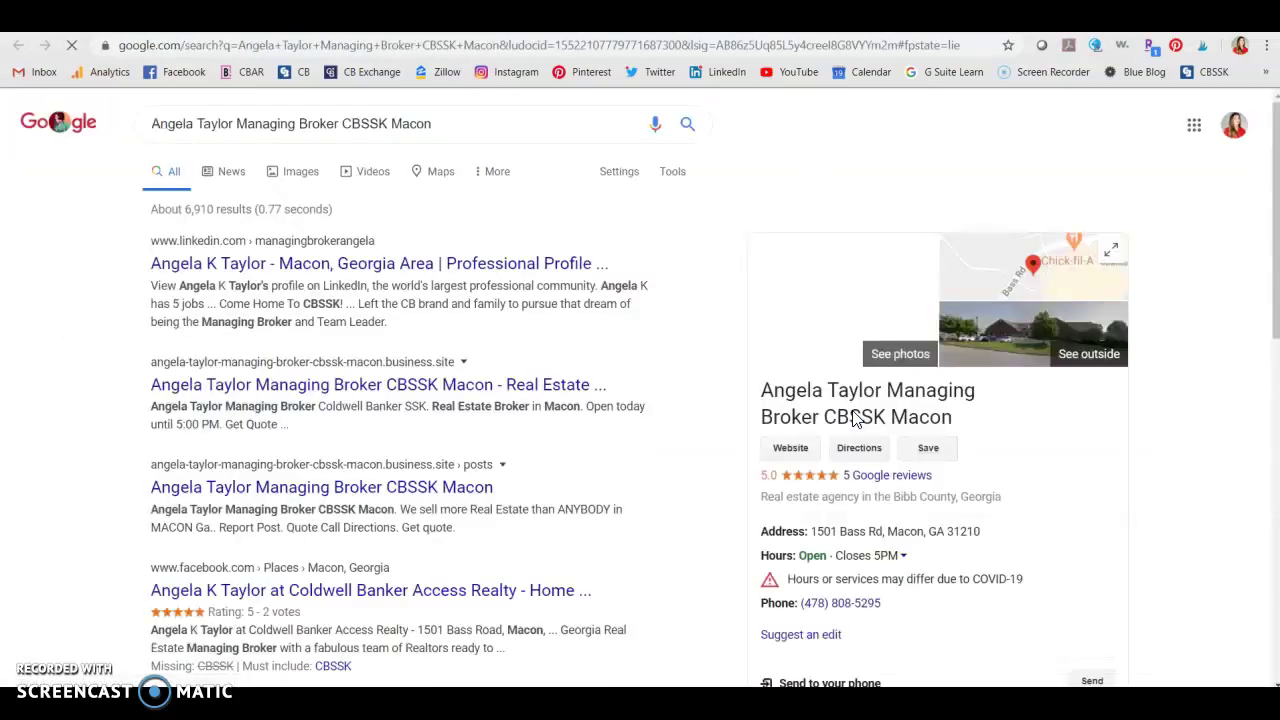
Step: Inspect the business's 5.0-rated search listing panel, then return to its My Business dashboard
{"action": "left_click", "coordinate": [669, 321]}
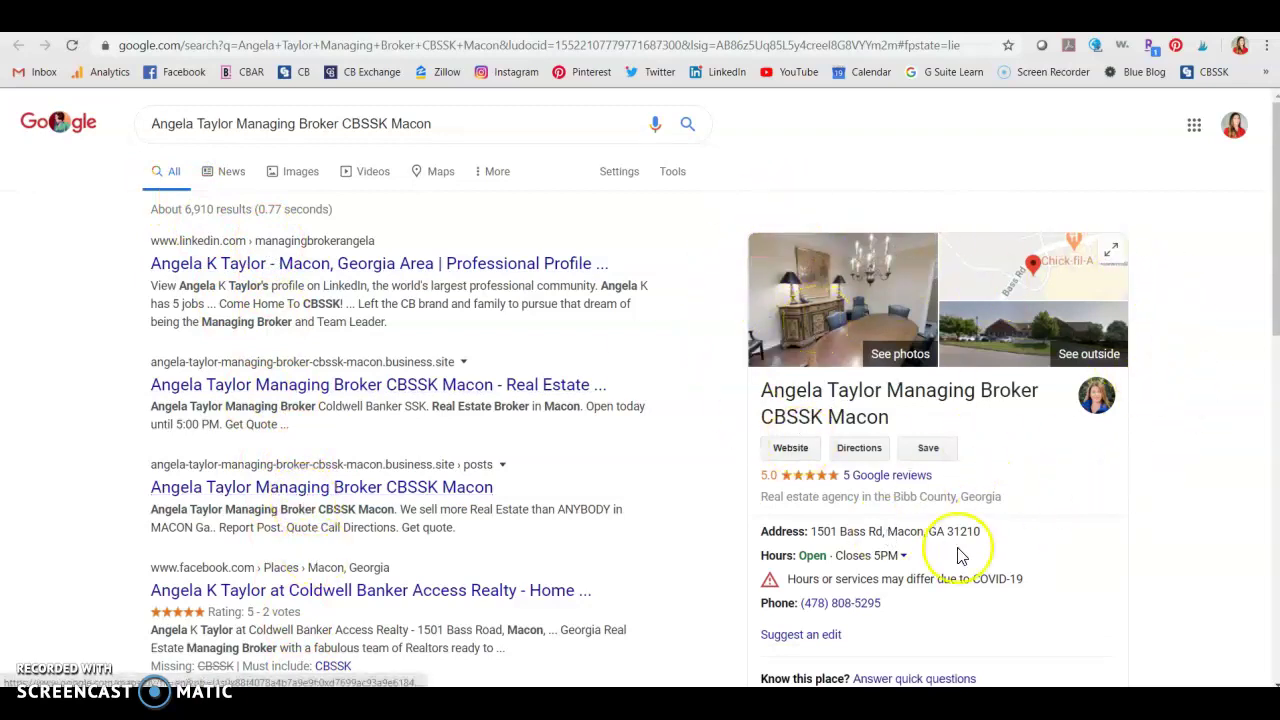
{"action": "left_click", "coordinate": [945, 72]}
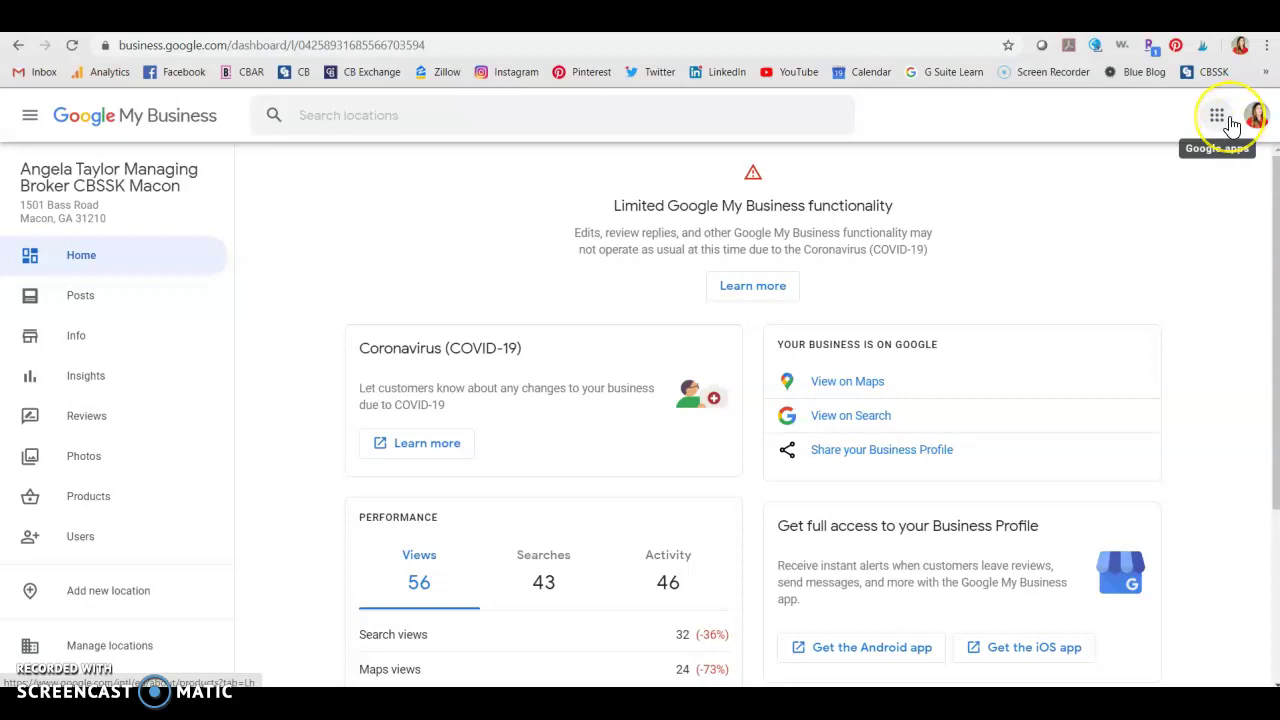
{"action": "left_click", "coordinate": [1232, 122]}
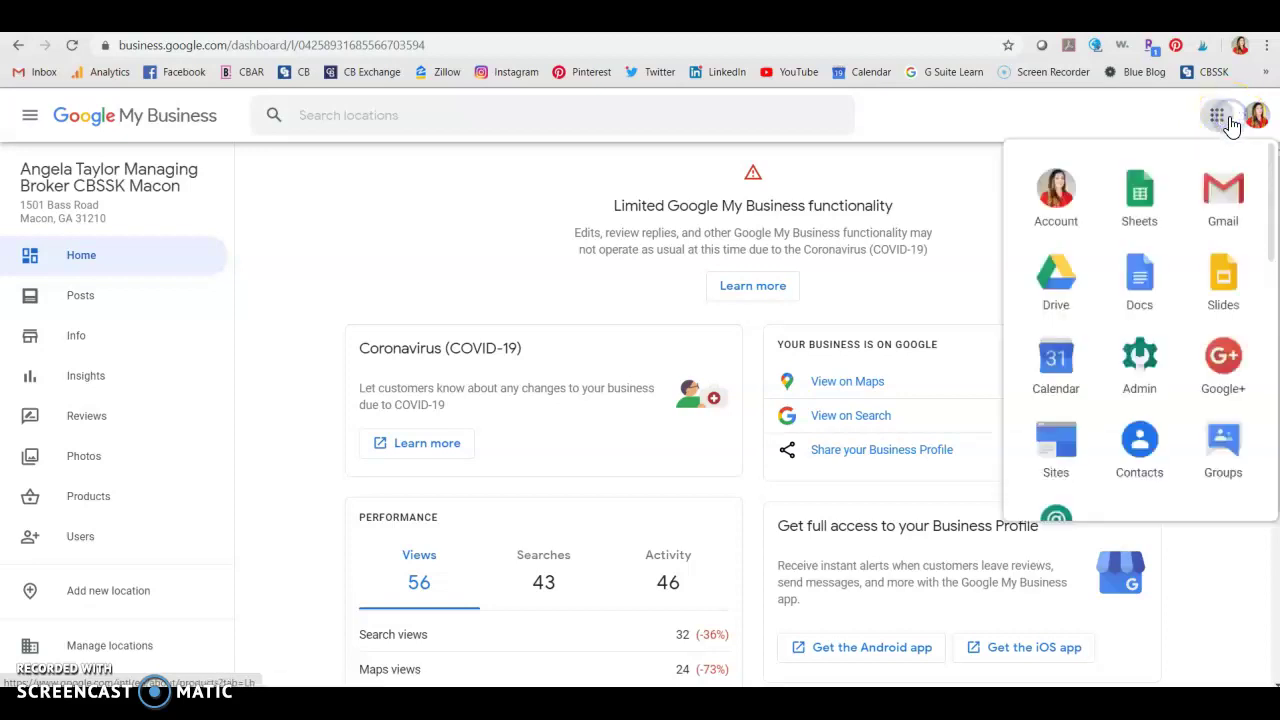
{"action": "scroll", "coordinate": [1186, 357], "scroll_direction": "down", "scroll_amount": 3}
{"action": "scroll", "coordinate": [1190, 358], "scroll_direction": "down", "scroll_amount": 5}
{"action": "scroll", "coordinate": [1188, 357], "scroll_direction": "up", "scroll_amount": 2}
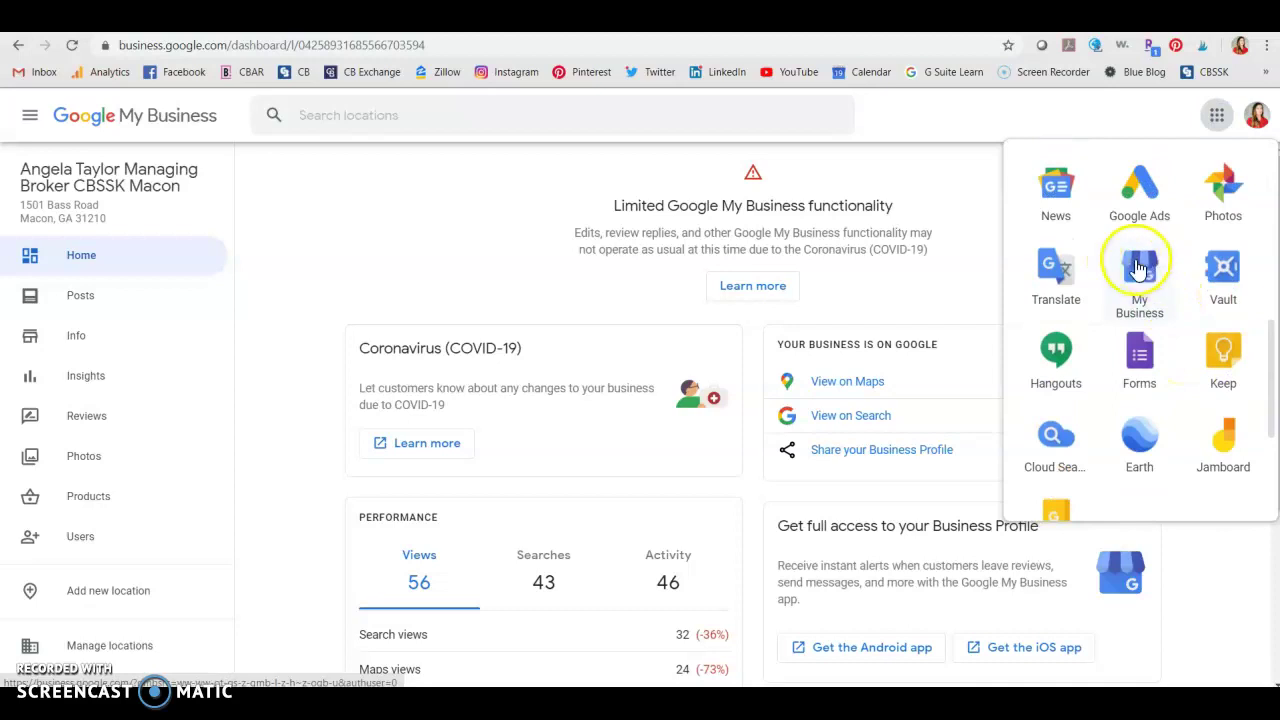
{"action": "left_click", "coordinate": [522, 234]}
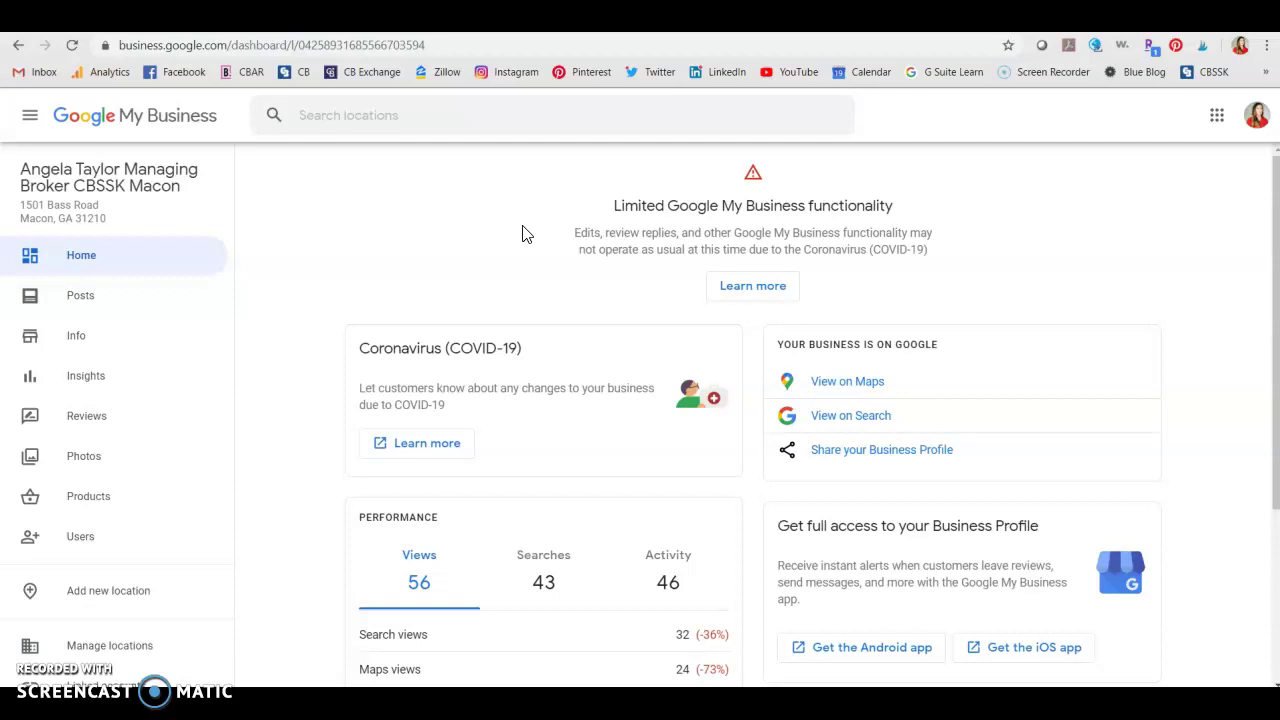
Step: Review the dashboard's 28-day performance, including 56 profile views, and go to Insights
{"action": "scroll", "coordinate": [521, 233], "scroll_direction": "down", "scroll_amount": 2}
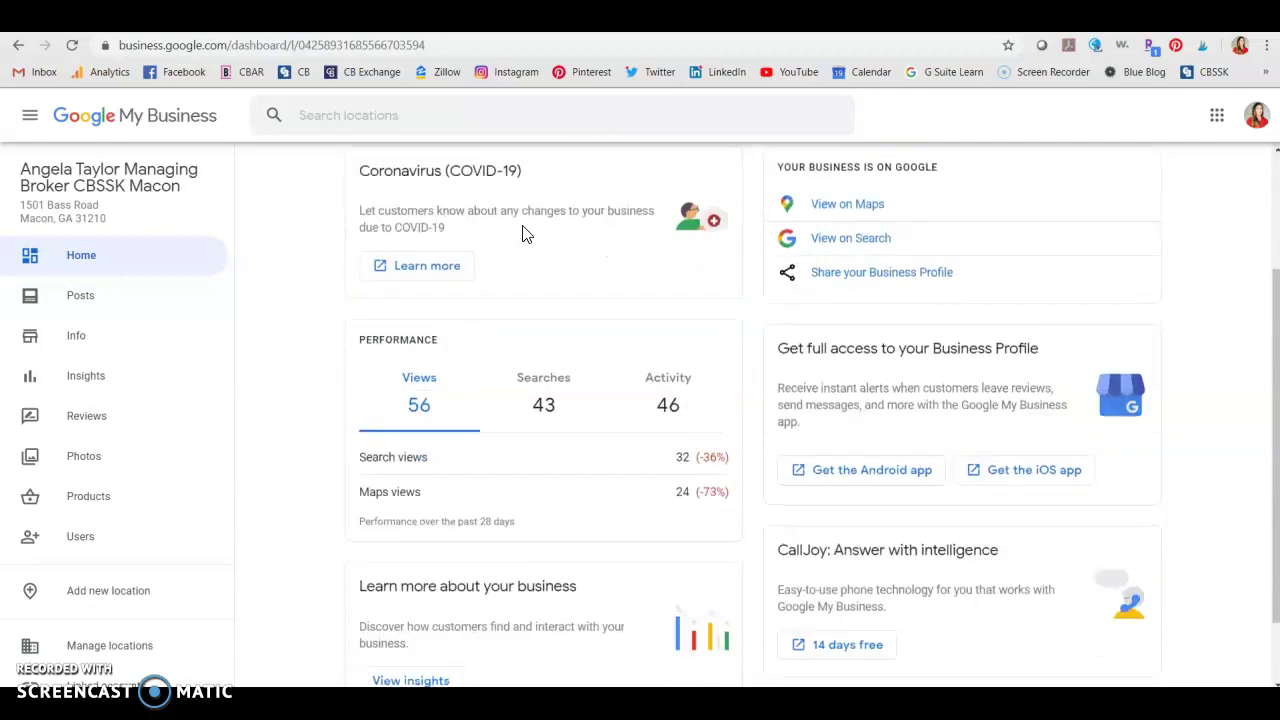
{"action": "scroll", "coordinate": [521, 233], "scroll_direction": "down", "scroll_amount": 1}
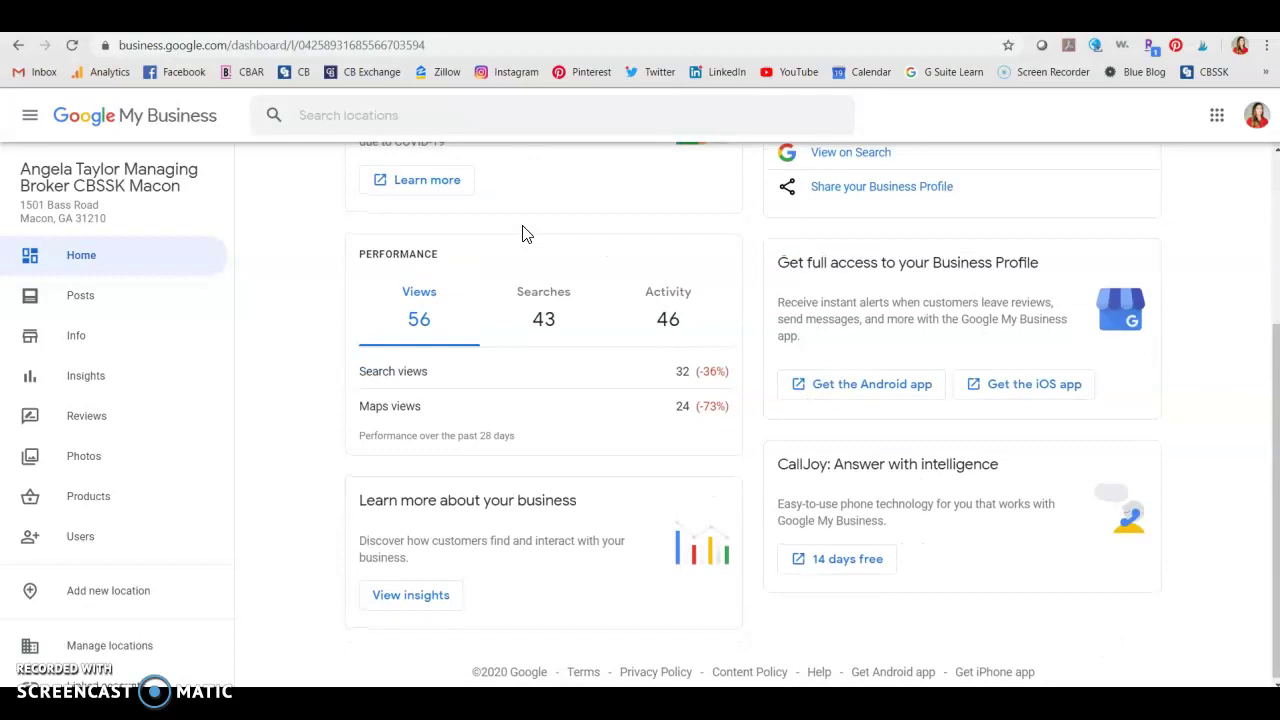
{"action": "scroll", "coordinate": [521, 233], "scroll_direction": "up", "scroll_amount": 1}
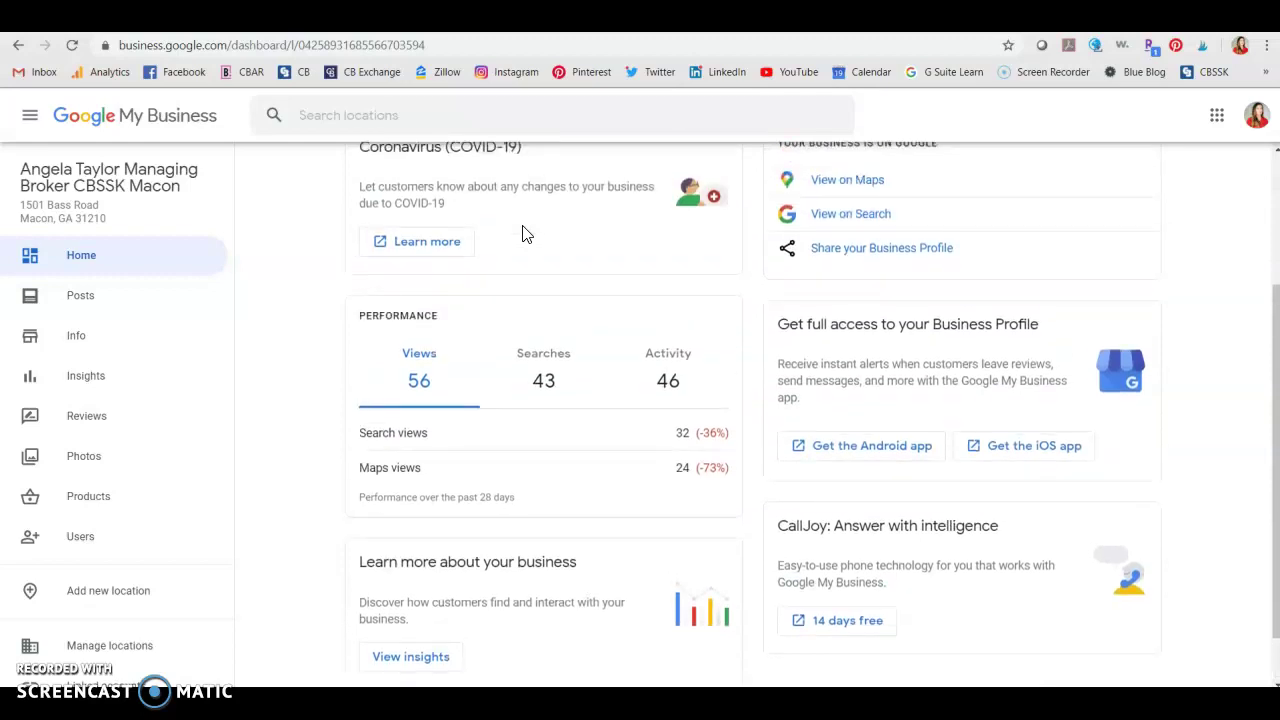
{"action": "scroll", "coordinate": [521, 233], "scroll_direction": "up", "scroll_amount": 2}
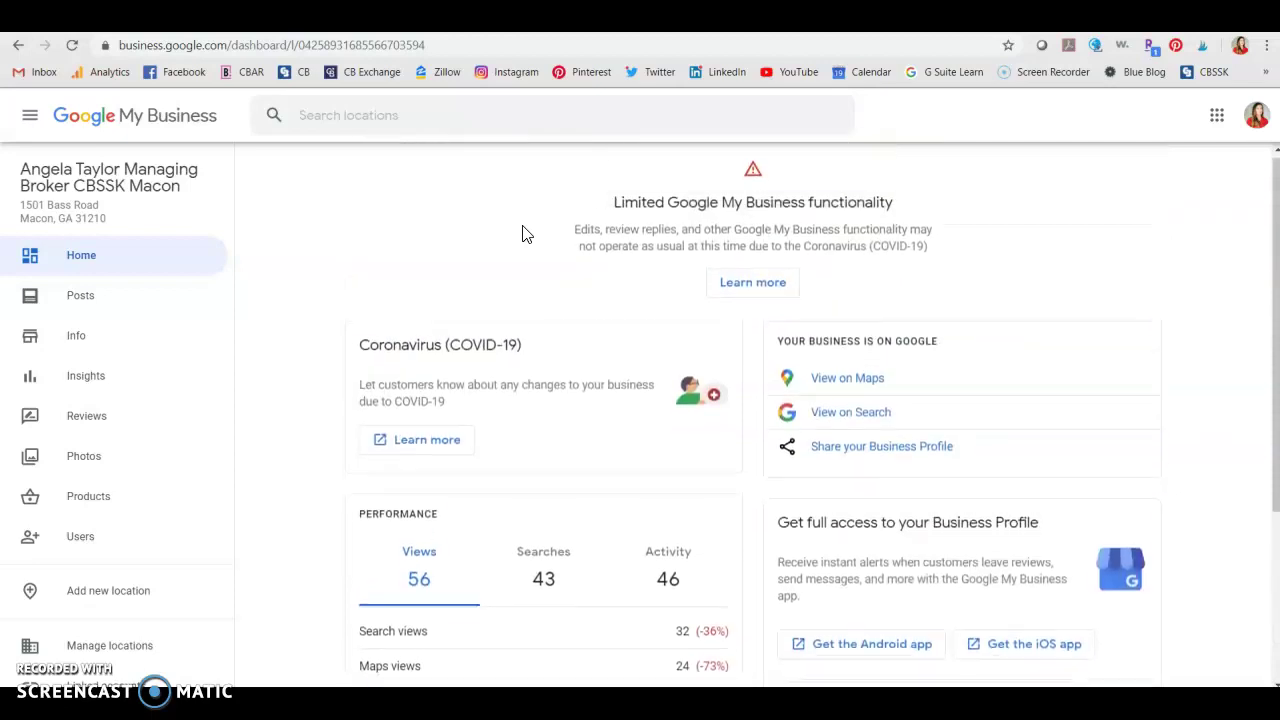
{"action": "left_click_drag", "start_coordinate": [521, 233], "coordinate": [254, 223]}
{"action": "scroll", "coordinate": [657, 343], "scroll_direction": "down", "scroll_amount": 3}
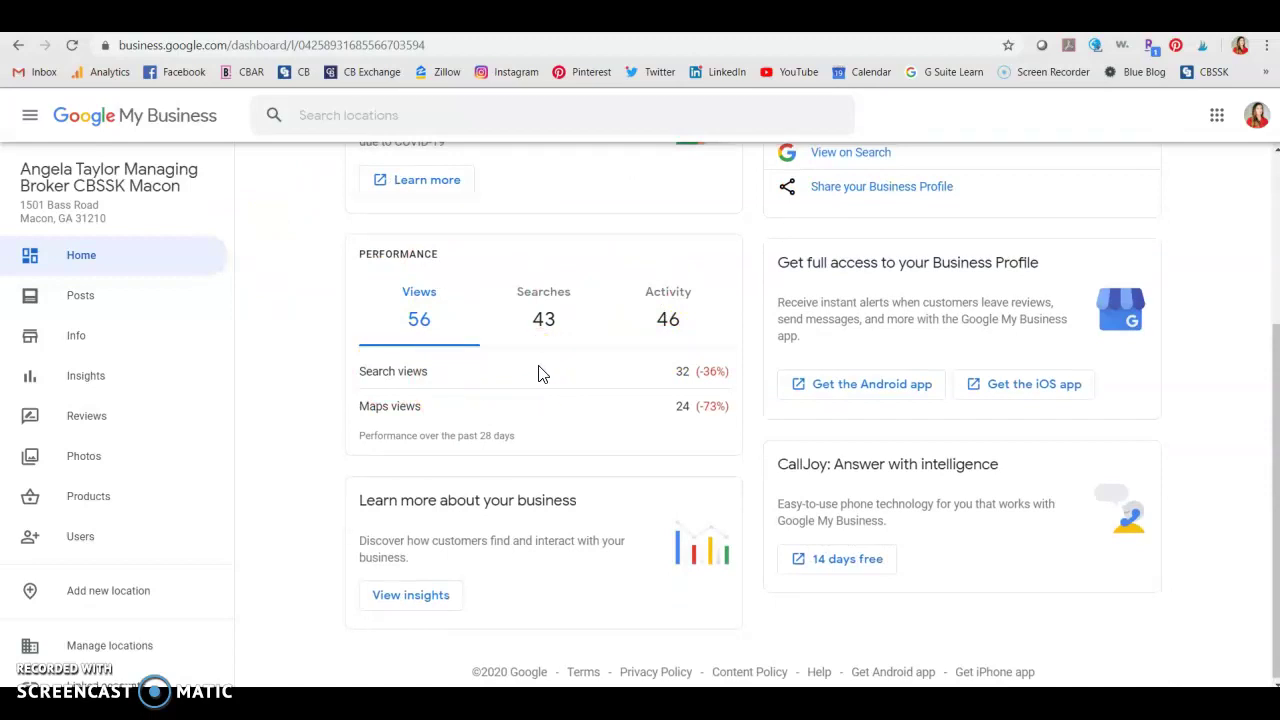
{"action": "left_click", "coordinate": [418, 301]}
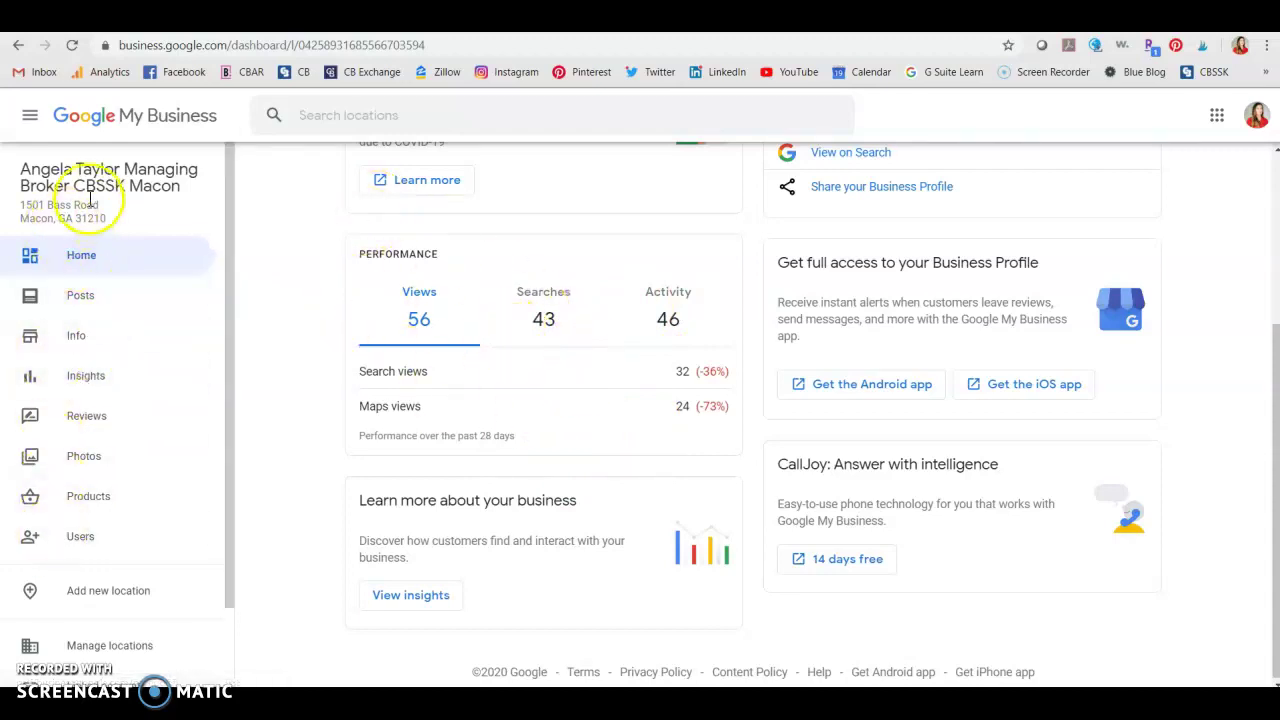
{"action": "left_click", "coordinate": [100, 382]}
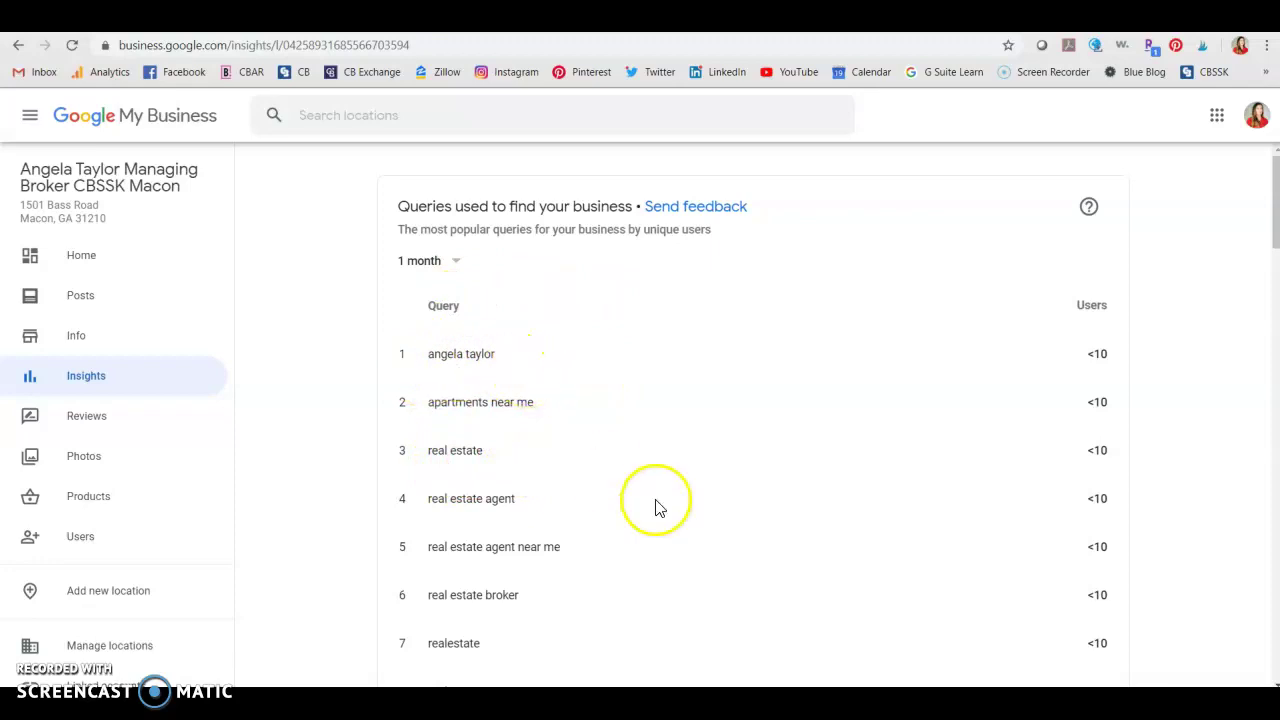
Step: Scroll past top queries to the donut chart: 6 direct versus 37 discovery searches (86%)
{"action": "scroll", "coordinate": [654, 506], "scroll_direction": "down", "scroll_amount": 1}
{"action": "scroll", "coordinate": [535, 495], "scroll_direction": "down", "scroll_amount": 2}
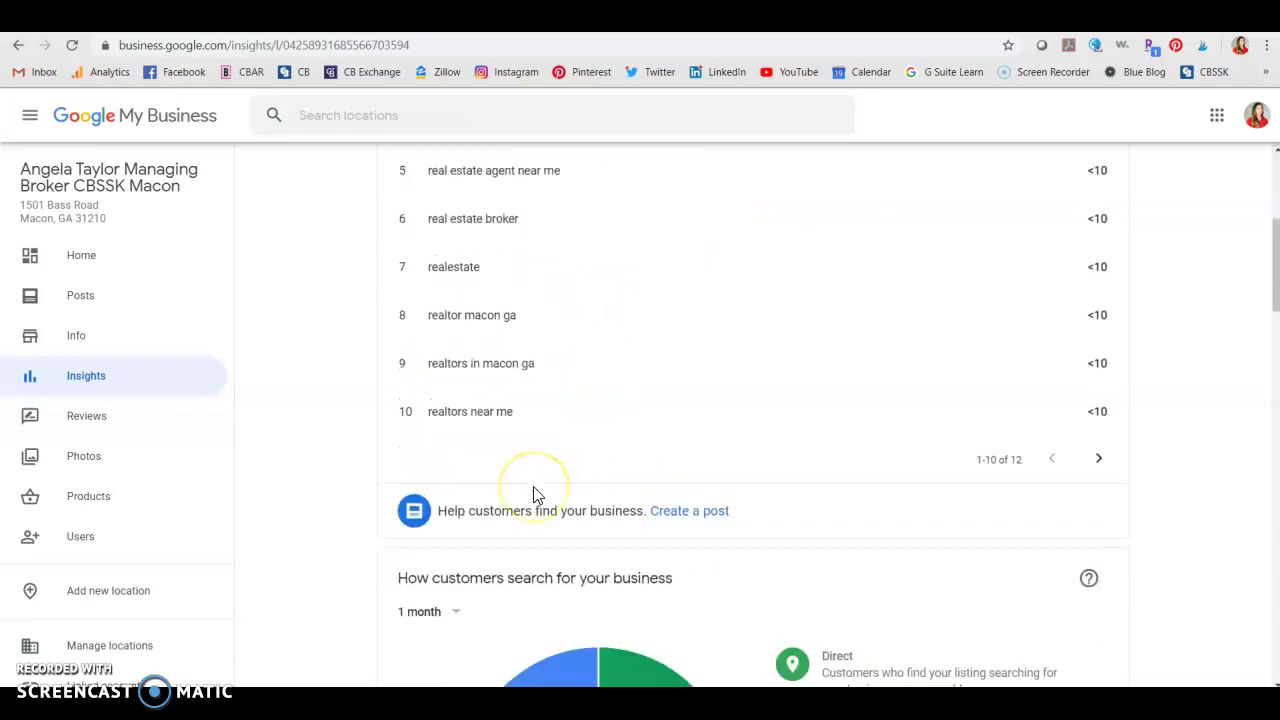
{"action": "scroll", "coordinate": [535, 495], "scroll_direction": "down", "scroll_amount": 1}
{"action": "scroll", "coordinate": [535, 495], "scroll_direction": "down", "scroll_amount": 1}
{"action": "scroll", "coordinate": [535, 495], "scroll_direction": "down", "scroll_amount": 1}
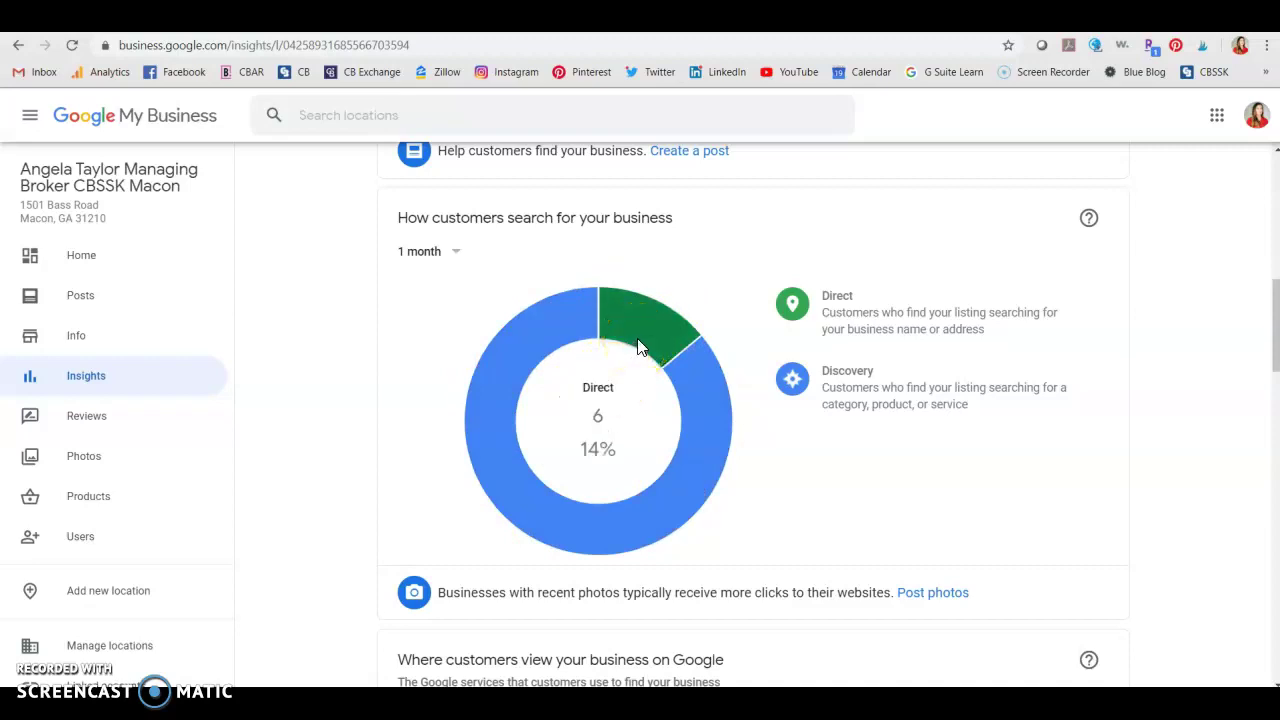
{"action": "left_click", "coordinate": [620, 378]}
{"action": "left_click", "coordinate": [644, 335]}
{"action": "left_click", "coordinate": [576, 322]}
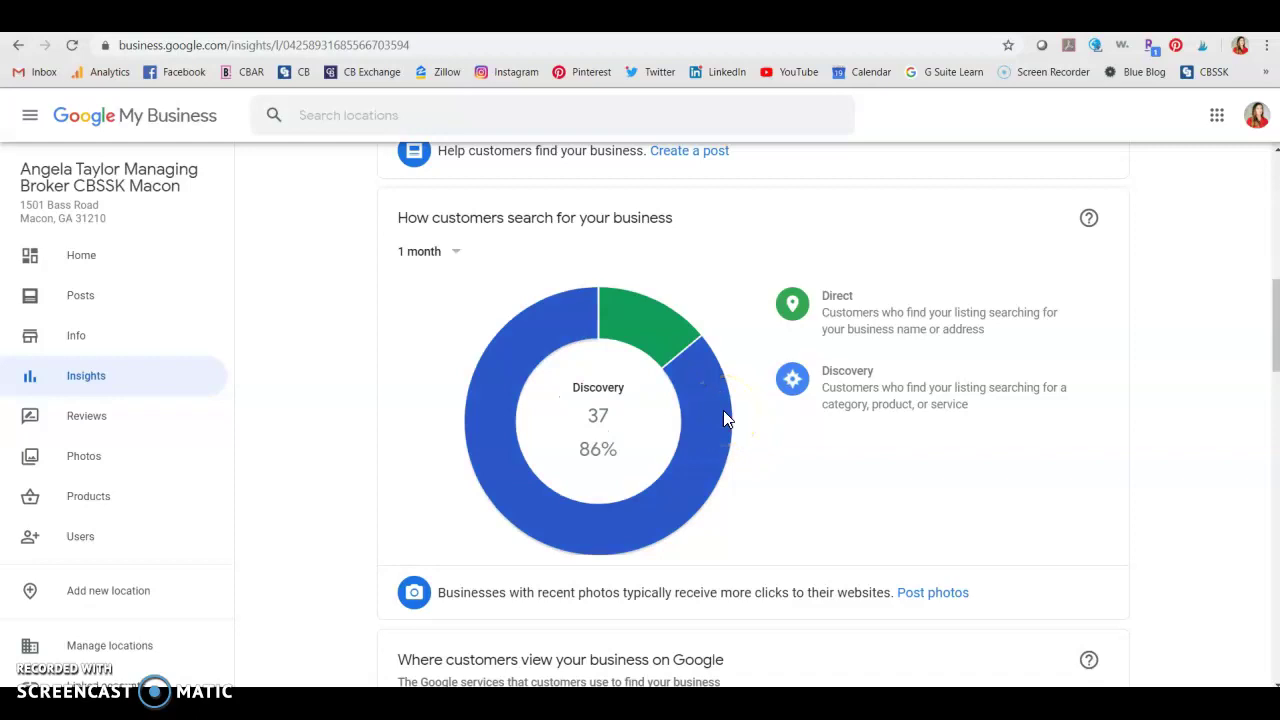
{"action": "scroll", "coordinate": [725, 418], "scroll_direction": "down", "scroll_amount": 2}
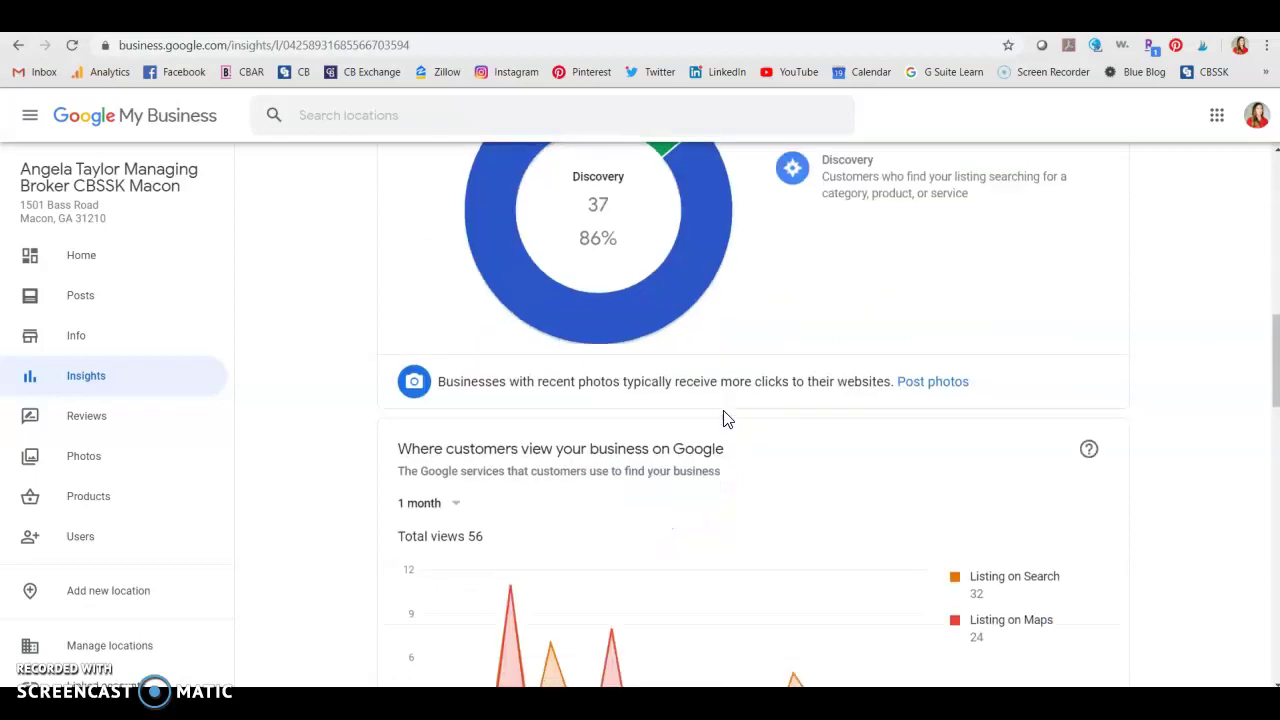
{"action": "scroll", "coordinate": [725, 418], "scroll_direction": "down", "scroll_amount": 3}
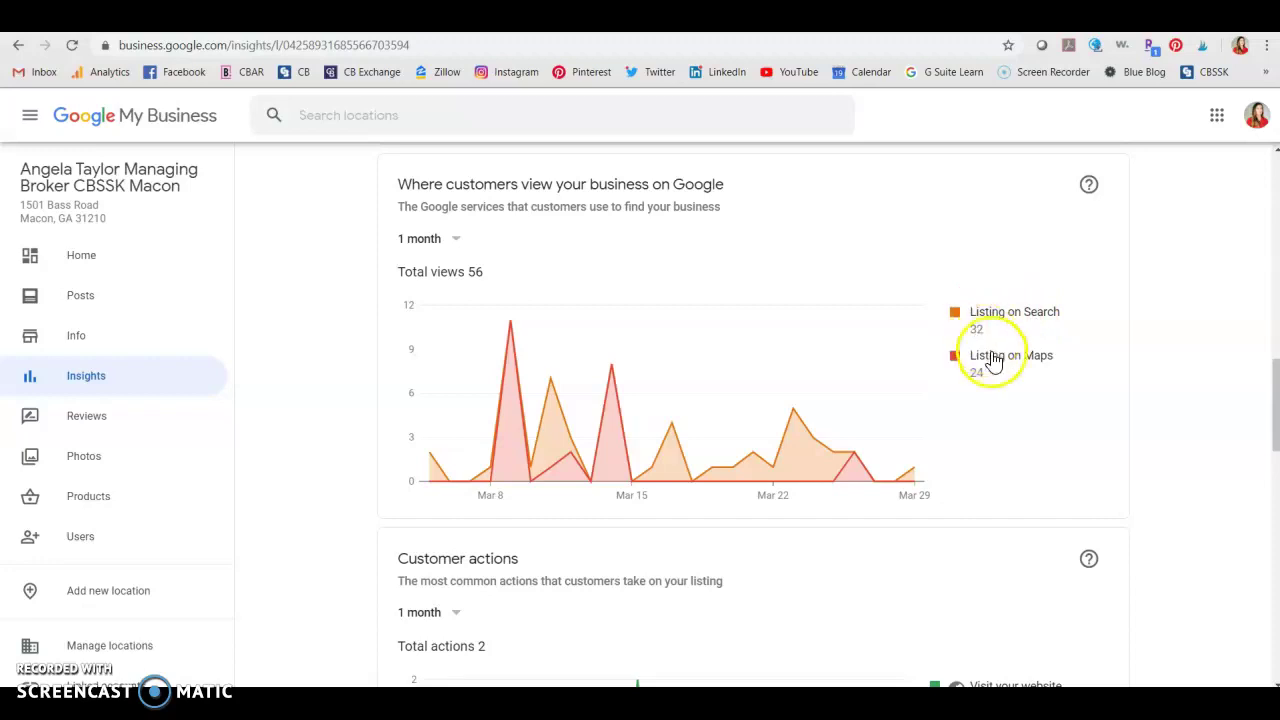
{"action": "scroll", "coordinate": [985, 390], "scroll_direction": "down", "scroll_amount": 1}
{"action": "scroll", "coordinate": [985, 390], "scroll_direction": "down", "scroll_amount": 2}
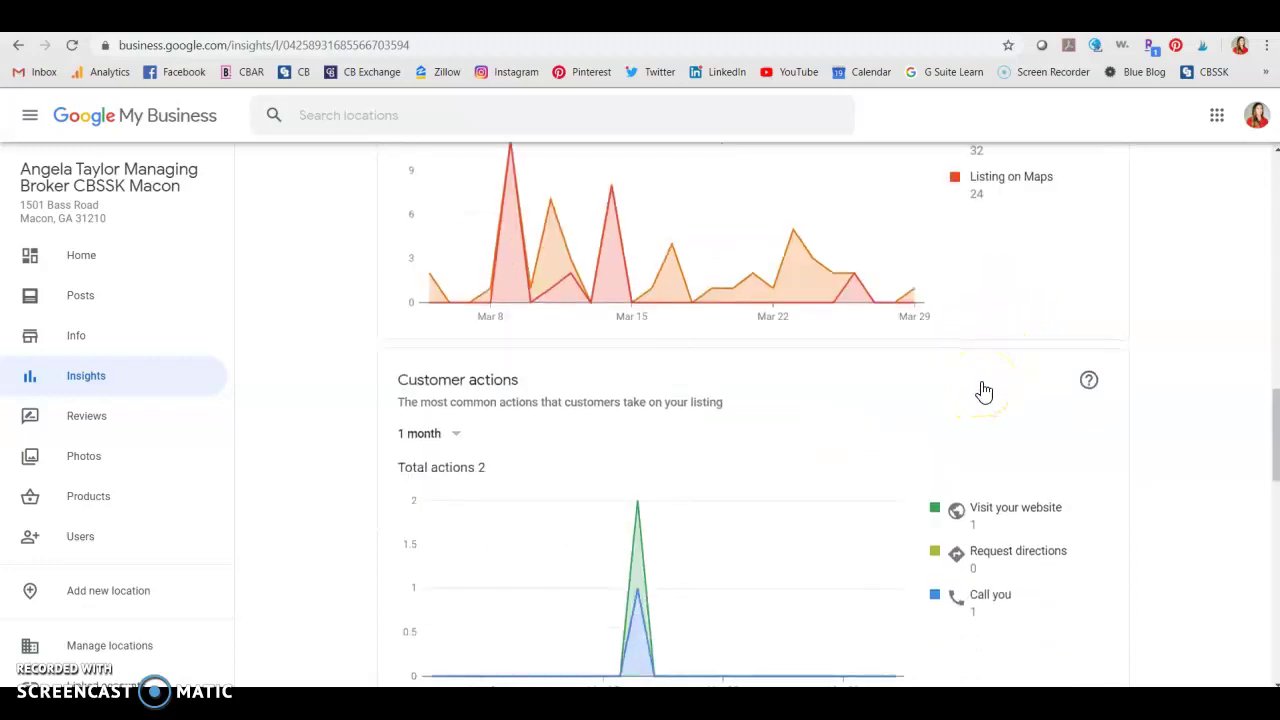
{"action": "scroll", "coordinate": [981, 385], "scroll_direction": "down", "scroll_amount": 2}
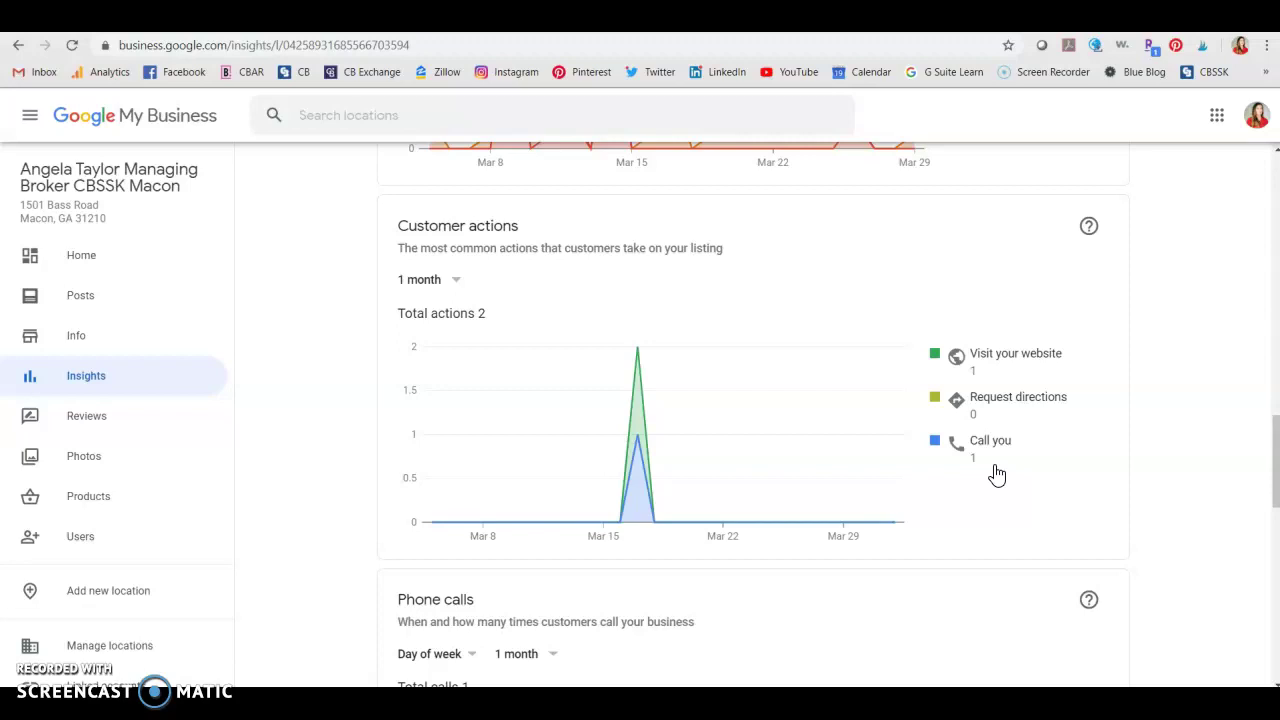
{"action": "scroll", "coordinate": [997, 474], "scroll_direction": "down", "scroll_amount": 2}
{"action": "scroll", "coordinate": [994, 474], "scroll_direction": "down", "scroll_amount": 1}
{"action": "left_click", "coordinate": [994, 466]}
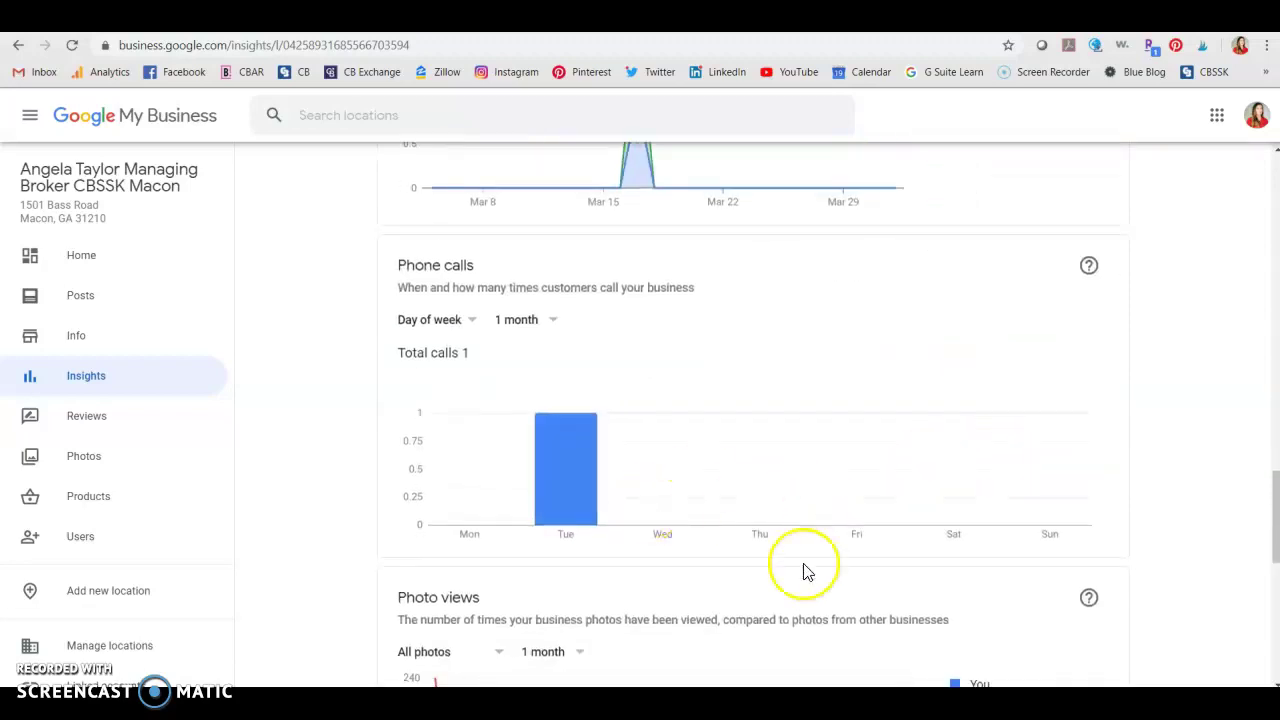
{"action": "scroll", "coordinate": [805, 567], "scroll_direction": "down", "scroll_amount": 3}
{"action": "scroll", "coordinate": [1008, 539], "scroll_direction": "down", "scroll_amount": 1}
{"action": "scroll", "coordinate": [1006, 531], "scroll_direction": "down", "scroll_amount": 2}
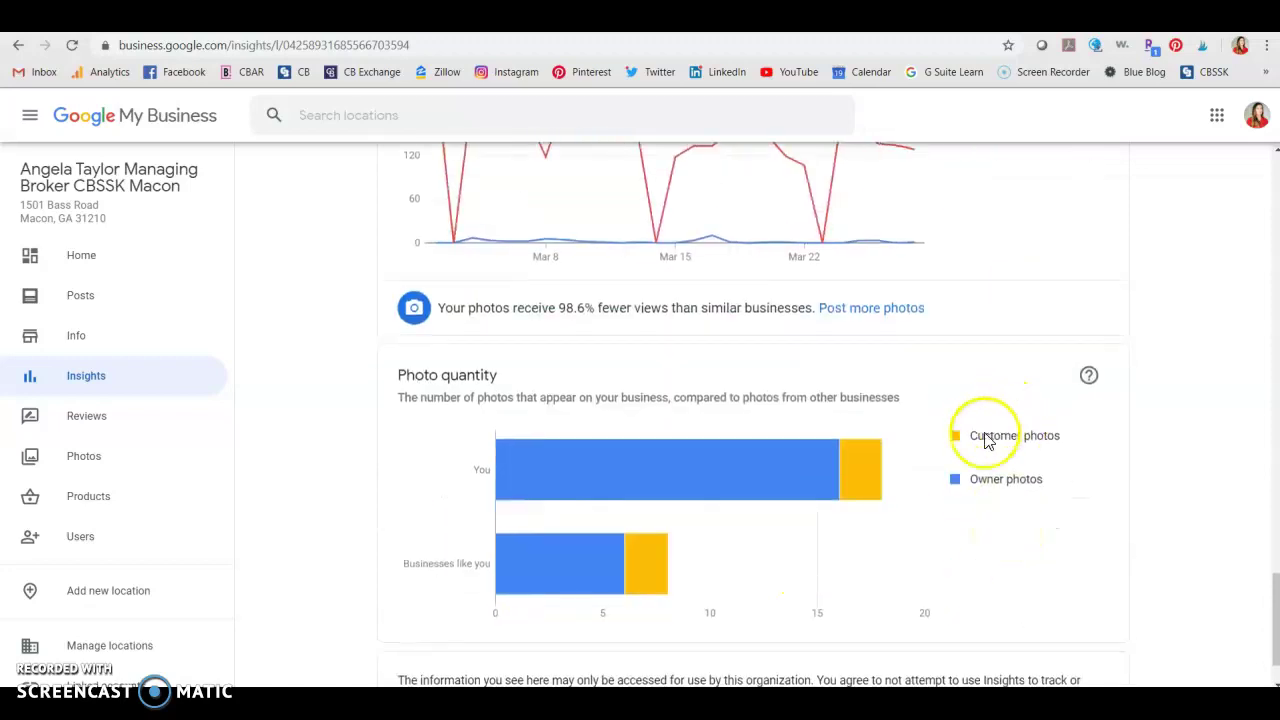
{"action": "mouse_move", "coordinate": [860, 470]}
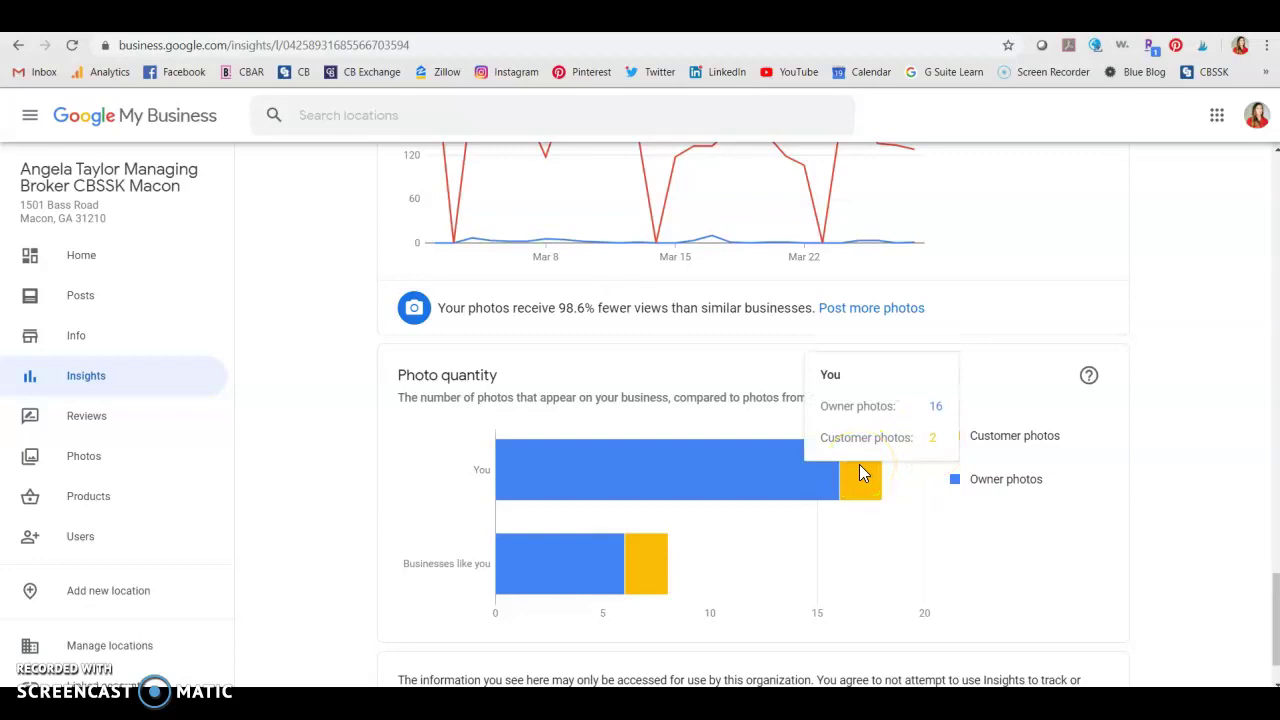
{"action": "scroll", "coordinate": [862, 472], "scroll_direction": "down", "scroll_amount": 1}
{"action": "scroll", "coordinate": [862, 472], "scroll_direction": "up", "scroll_amount": 10}
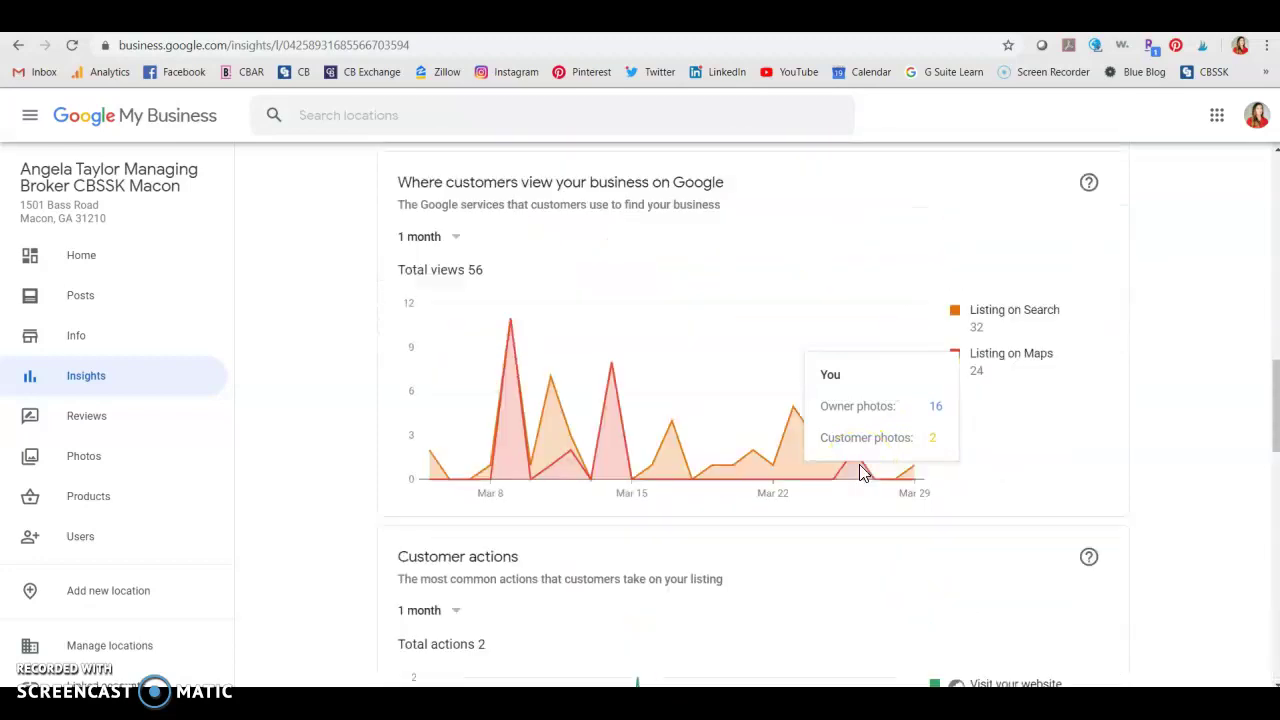
{"action": "scroll", "coordinate": [862, 472], "scroll_direction": "up", "scroll_amount": 5}
{"action": "scroll", "coordinate": [862, 472], "scroll_direction": "up", "scroll_amount": 6}
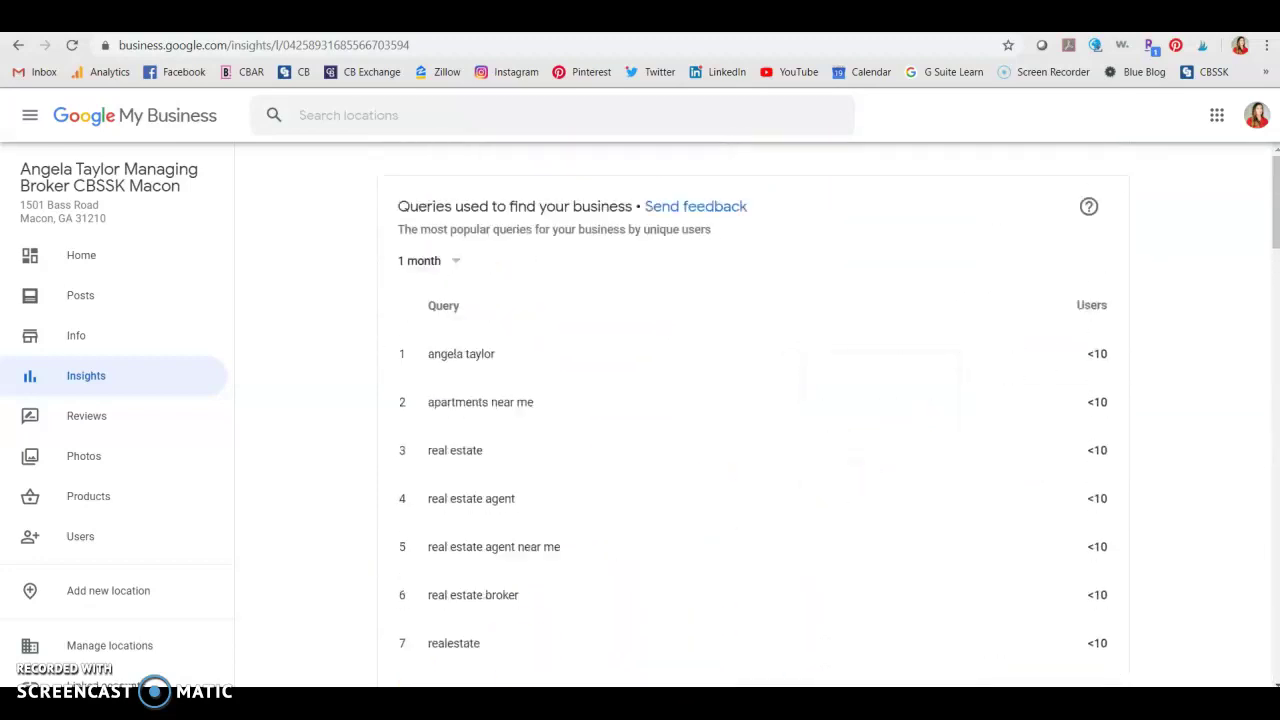
Step: Open the location's customer reviews and scroll through them
{"action": "left_click", "coordinate": [118, 428]}
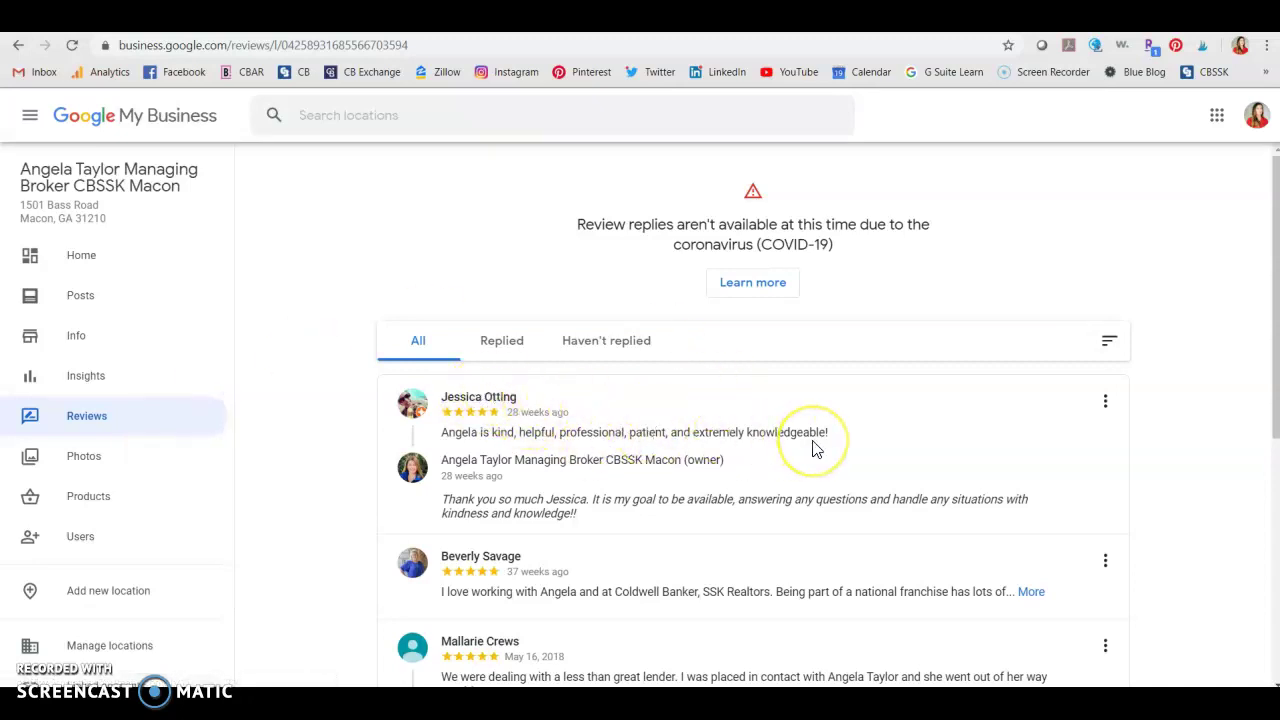
{"action": "scroll", "coordinate": [812, 448], "scroll_direction": "down", "scroll_amount": 1}
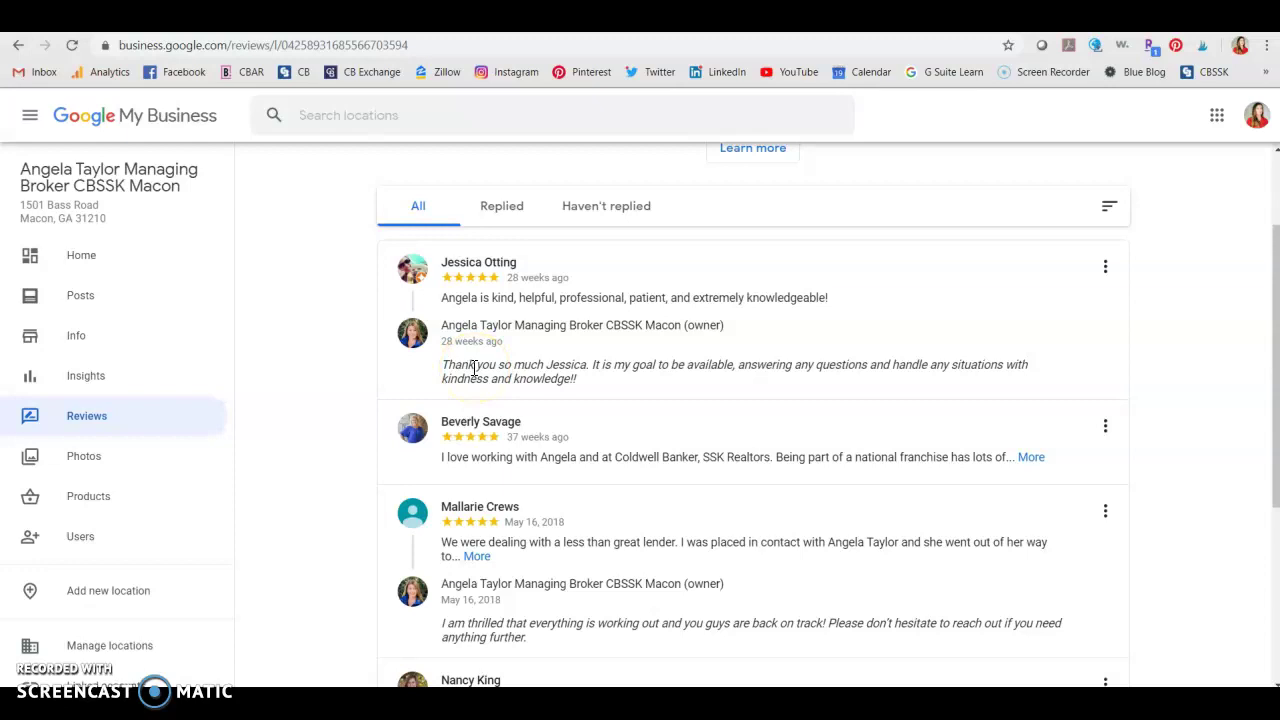
{"action": "scroll", "coordinate": [474, 368], "scroll_direction": "up", "scroll_amount": 1}
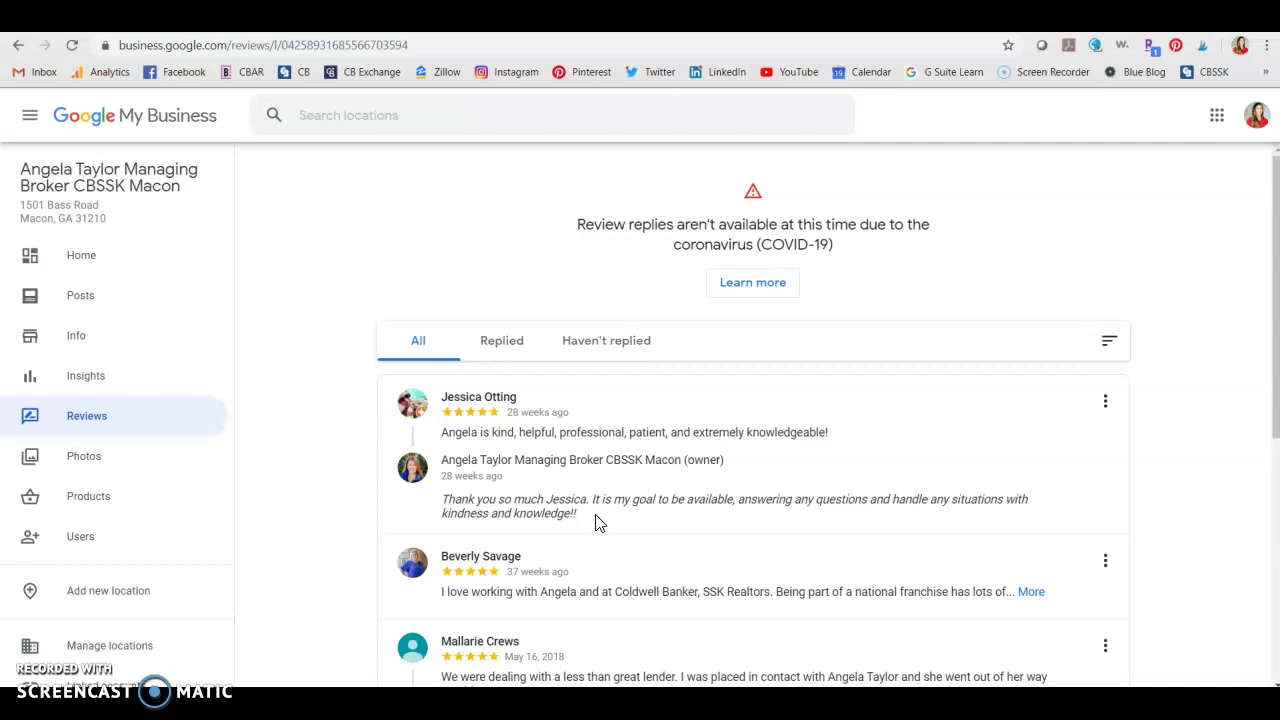
Step: Filter reviews by Replied and Haven't replied, then show All reviews again
{"action": "left_click", "coordinate": [506, 348]}
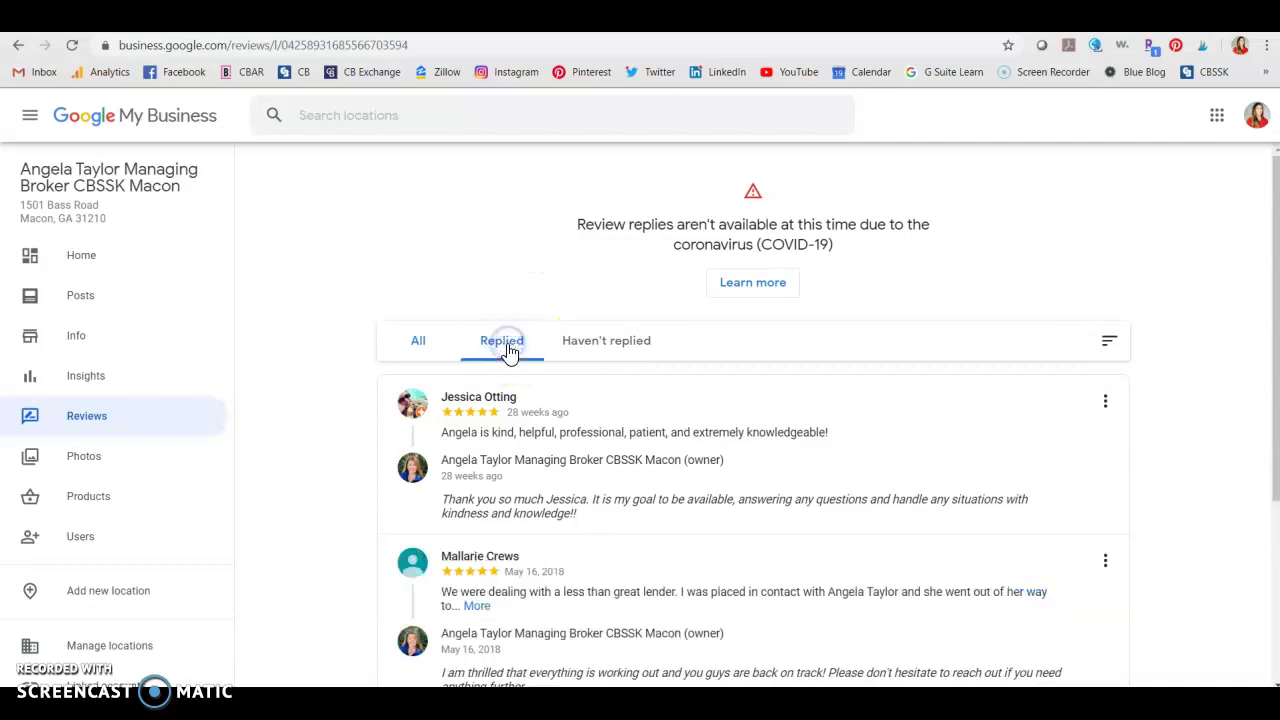
{"action": "left_click", "coordinate": [597, 343]}
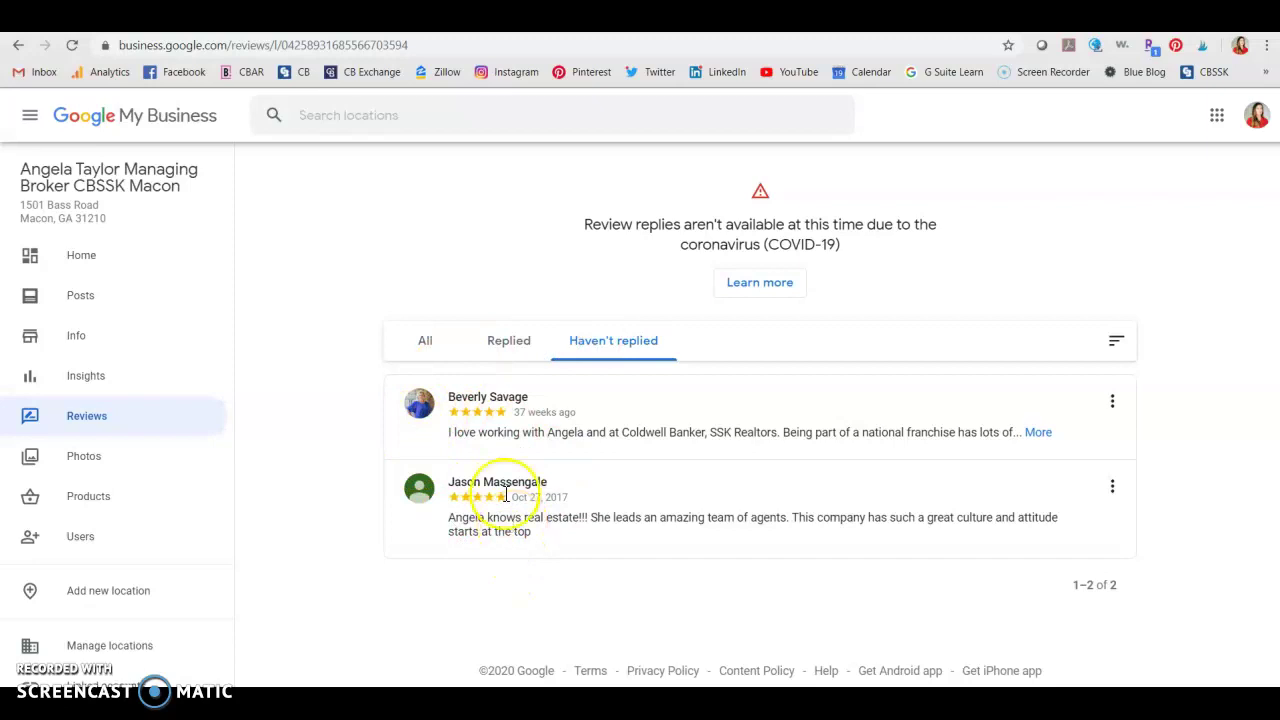
{"action": "left_click", "coordinate": [518, 347]}
{"action": "left_click", "coordinate": [422, 342]}
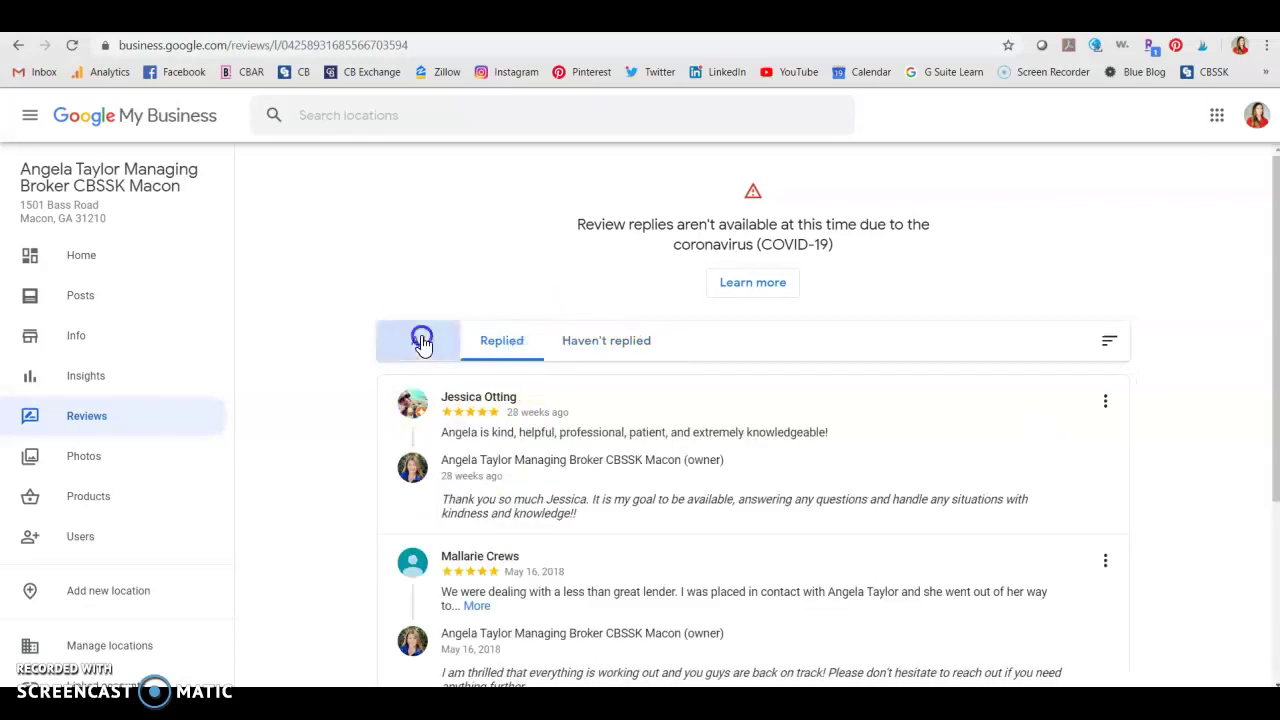
Step: Open the Info page and view the weekday 9 AM–5 PM hours without changing them
{"action": "left_click", "coordinate": [174, 333]}
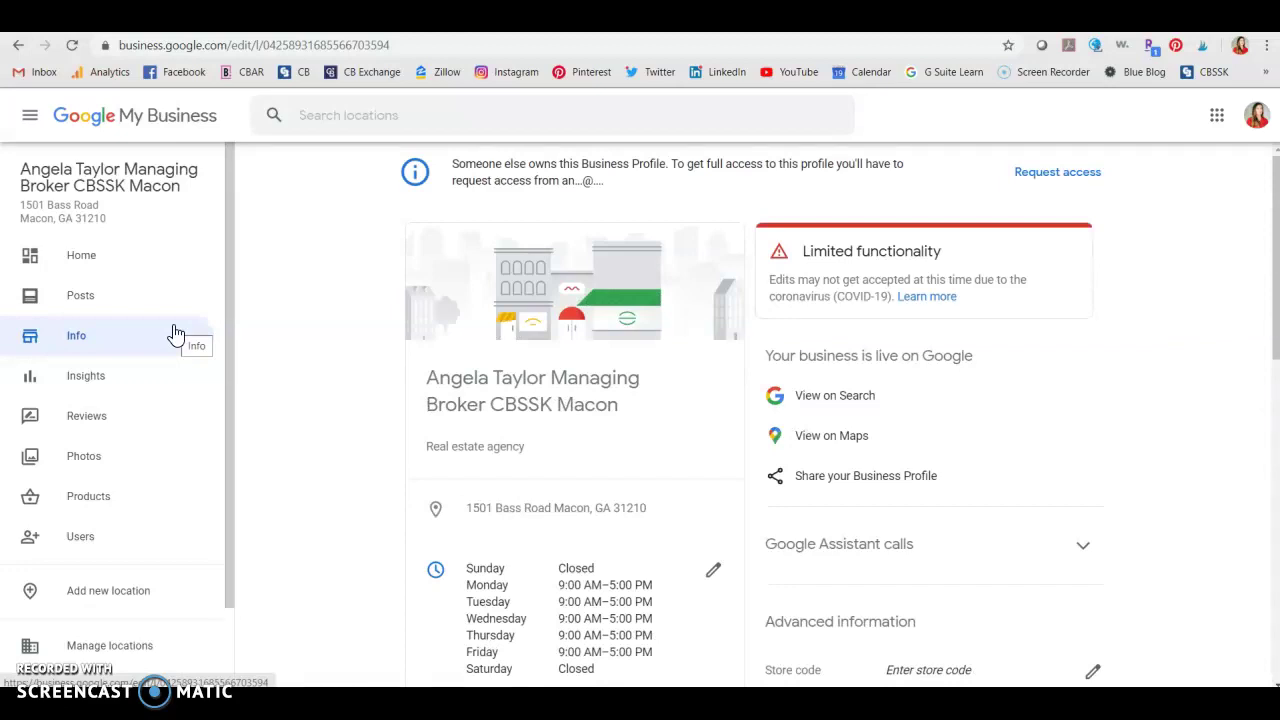
{"action": "scroll", "coordinate": [677, 390], "scroll_direction": "down", "scroll_amount": 2}
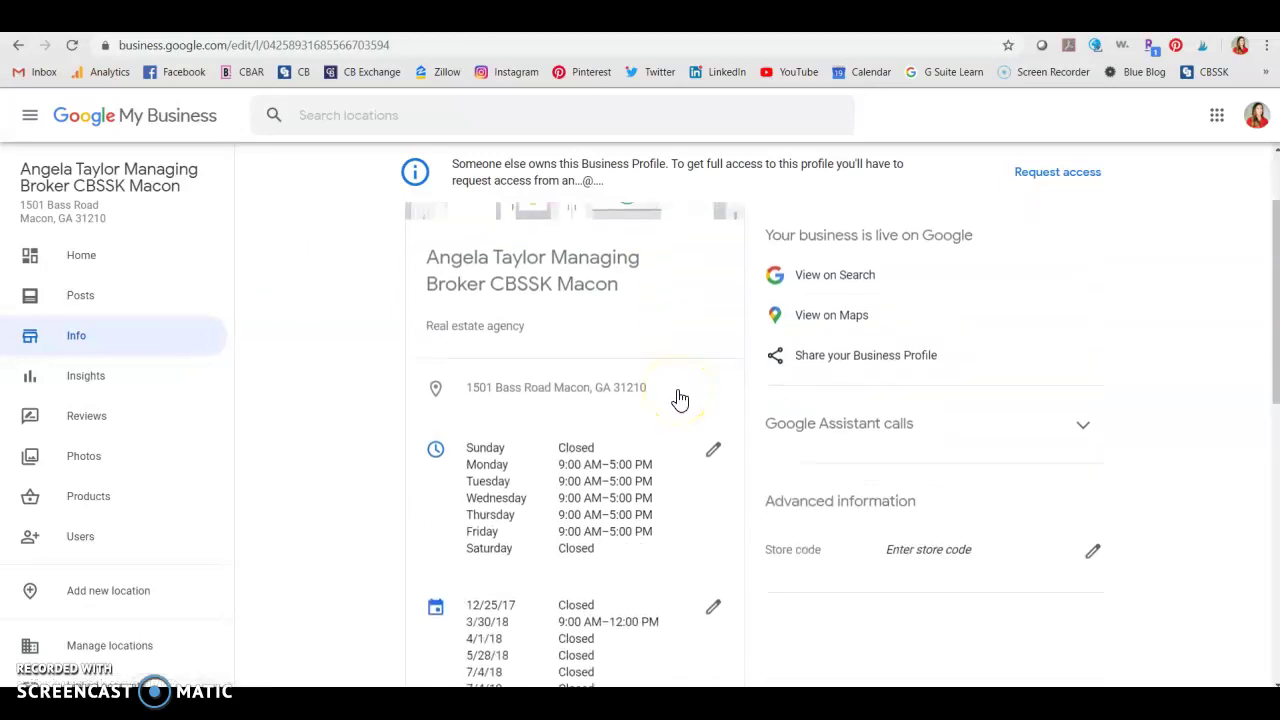
{"action": "left_click", "coordinate": [712, 455]}
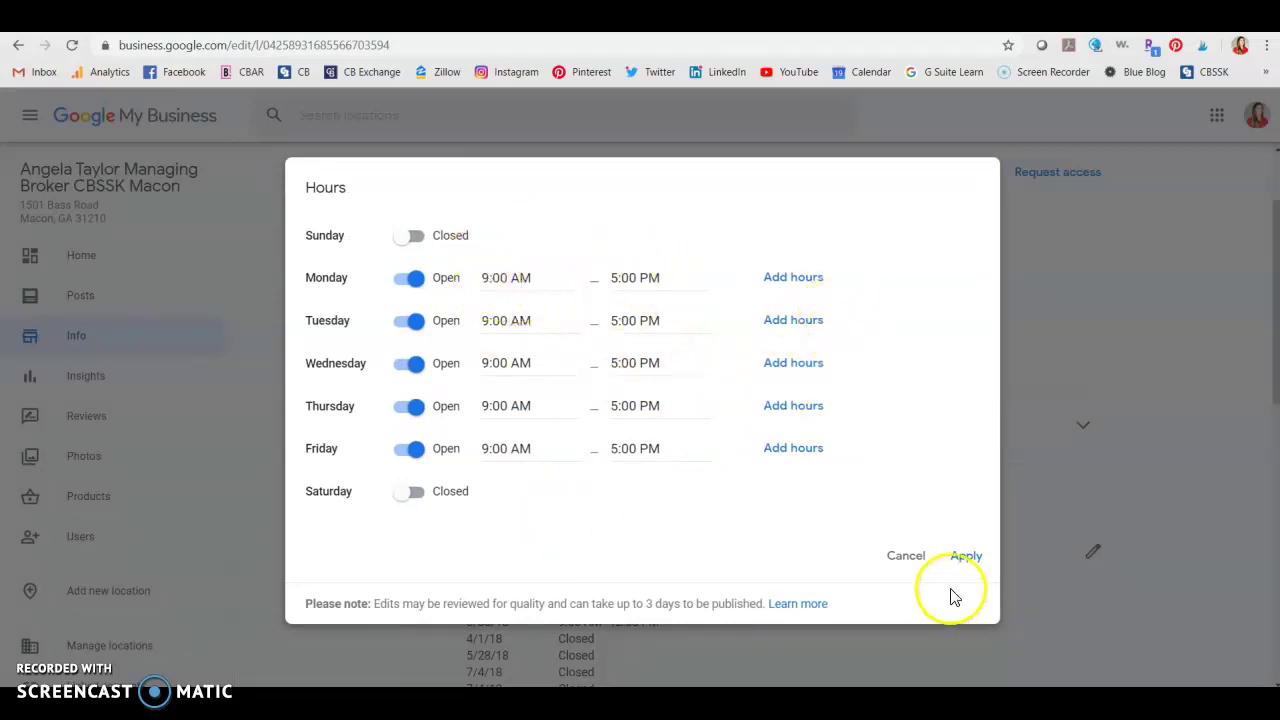
{"action": "left_click", "coordinate": [889, 558]}
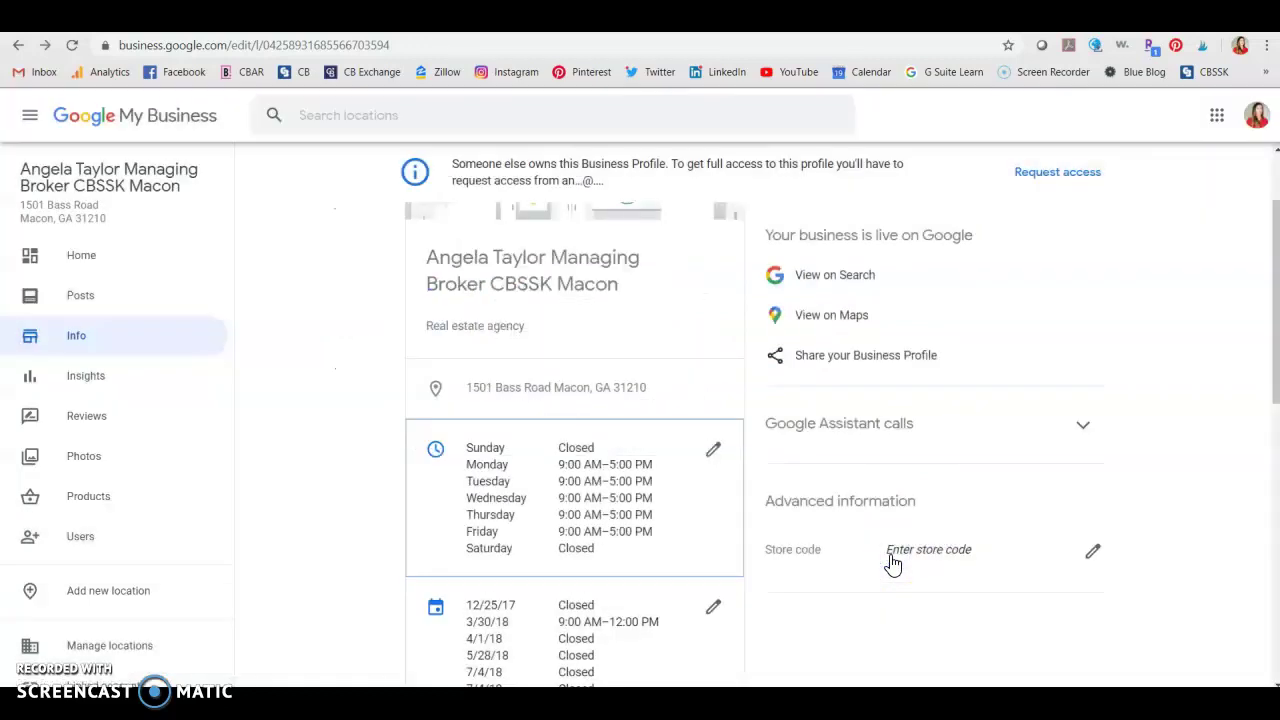
Step: Scroll down the Info page to the website address row
{"action": "scroll", "coordinate": [893, 562], "scroll_direction": "down", "scroll_amount": 1}
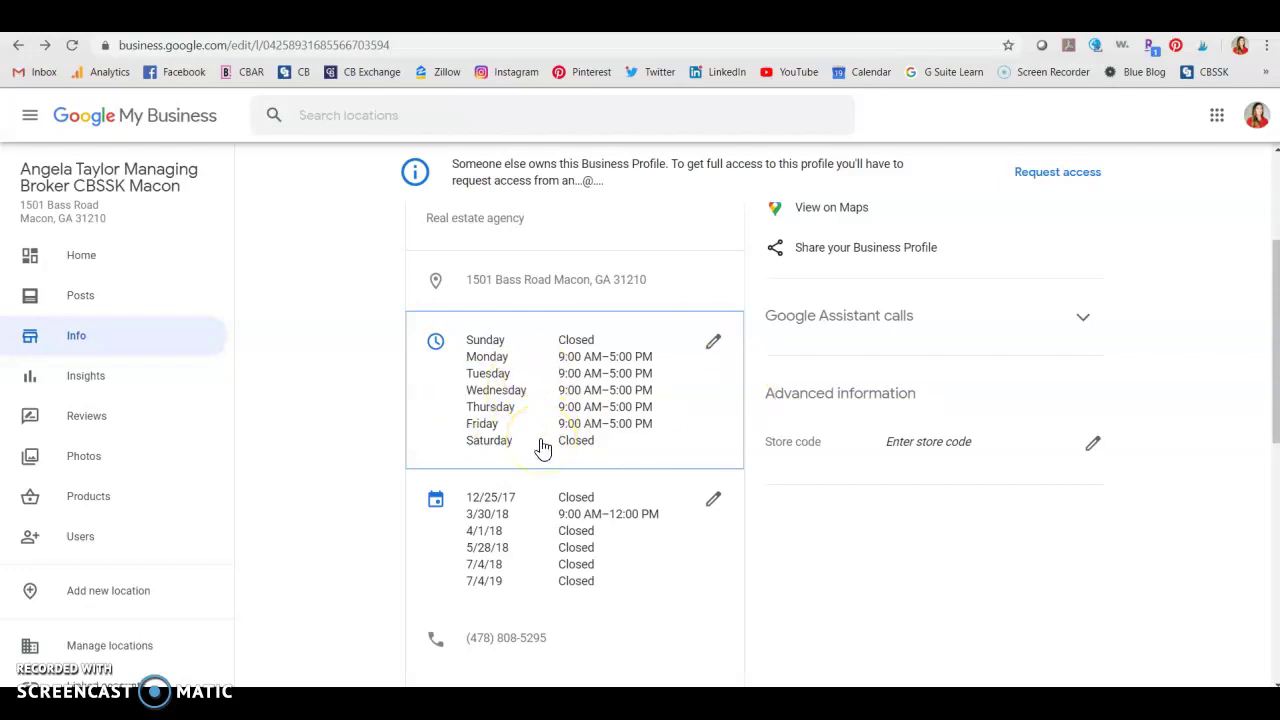
{"action": "scroll", "coordinate": [541, 447], "scroll_direction": "down", "scroll_amount": 2}
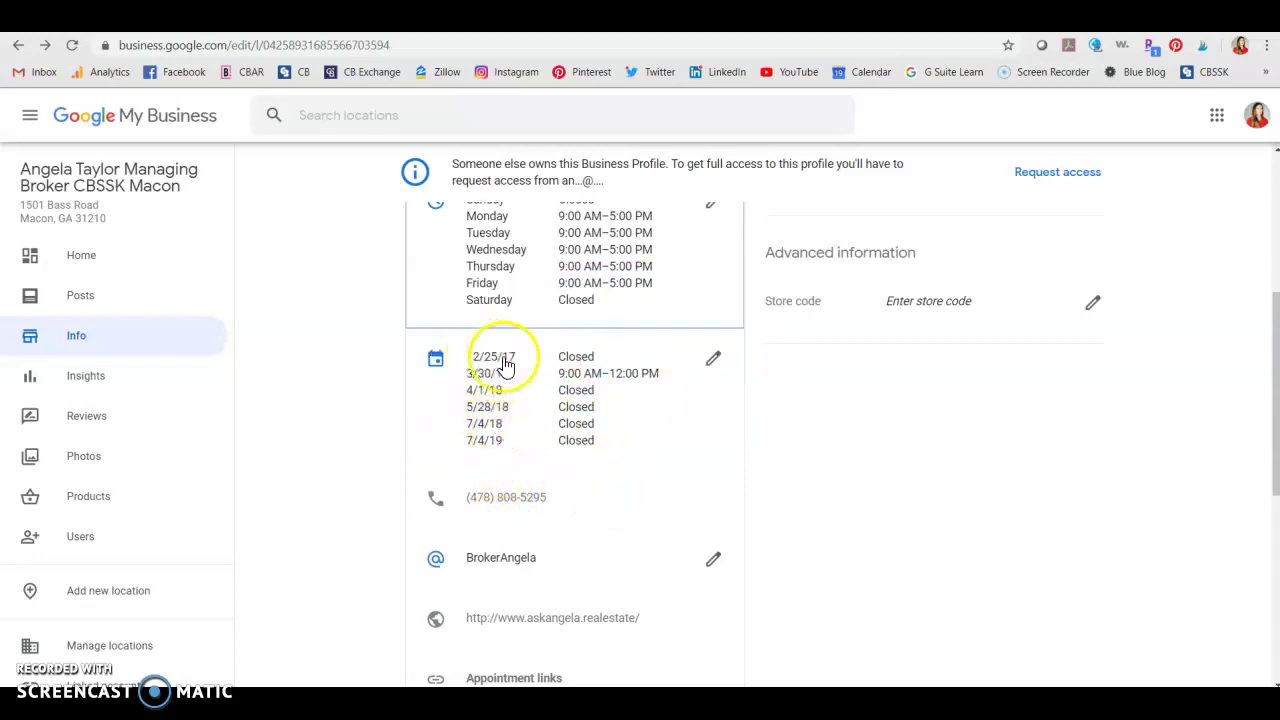
{"action": "scroll", "coordinate": [734, 480], "scroll_direction": "down", "scroll_amount": 1}
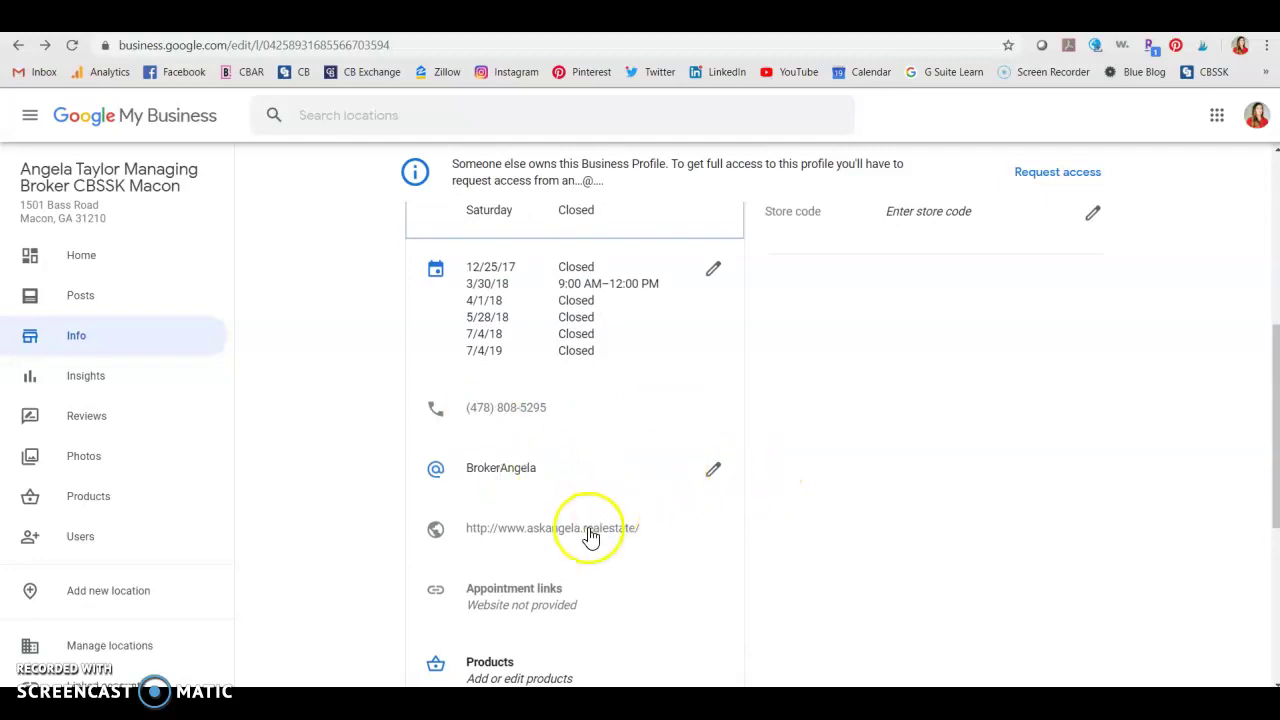
{"action": "scroll", "coordinate": [589, 530], "scroll_direction": "down", "scroll_amount": 1}
{"action": "scroll", "coordinate": [660, 470], "scroll_direction": "down", "scroll_amount": 1}
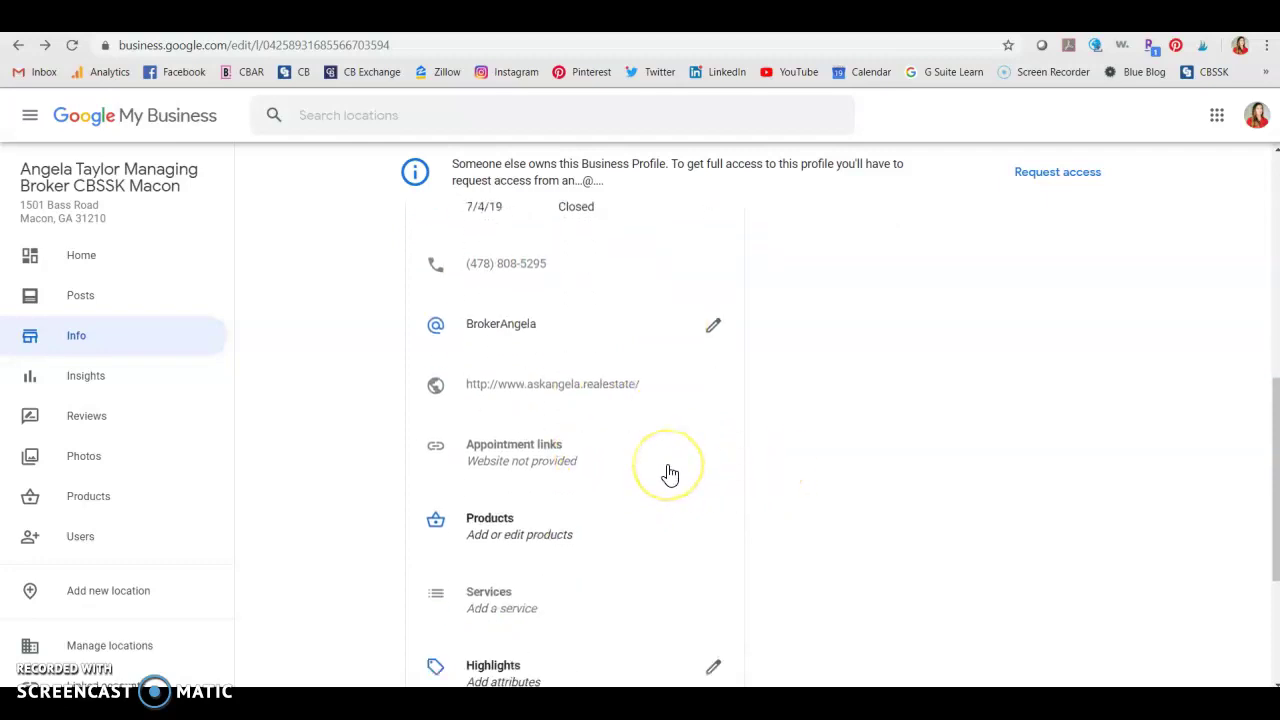
Step: Try editing the website address and dismiss the limited-access notice
{"action": "left_click", "coordinate": [524, 374]}
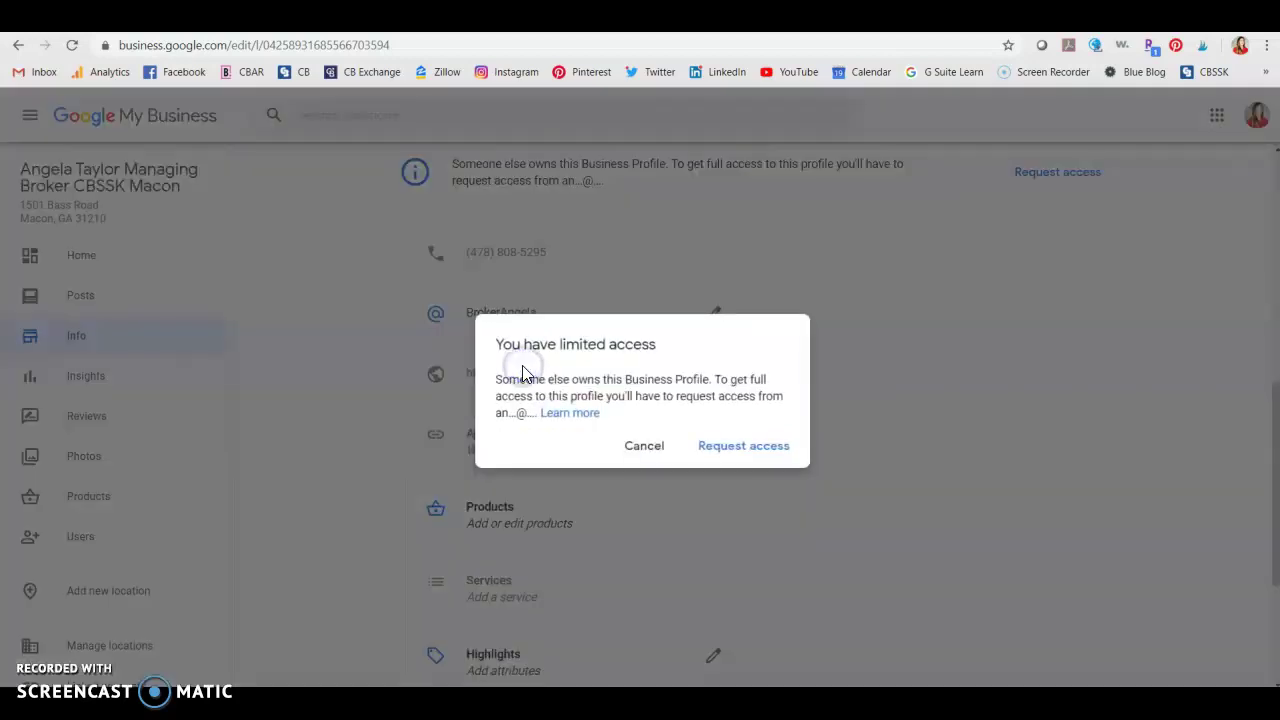
{"action": "left_click", "coordinate": [650, 445]}
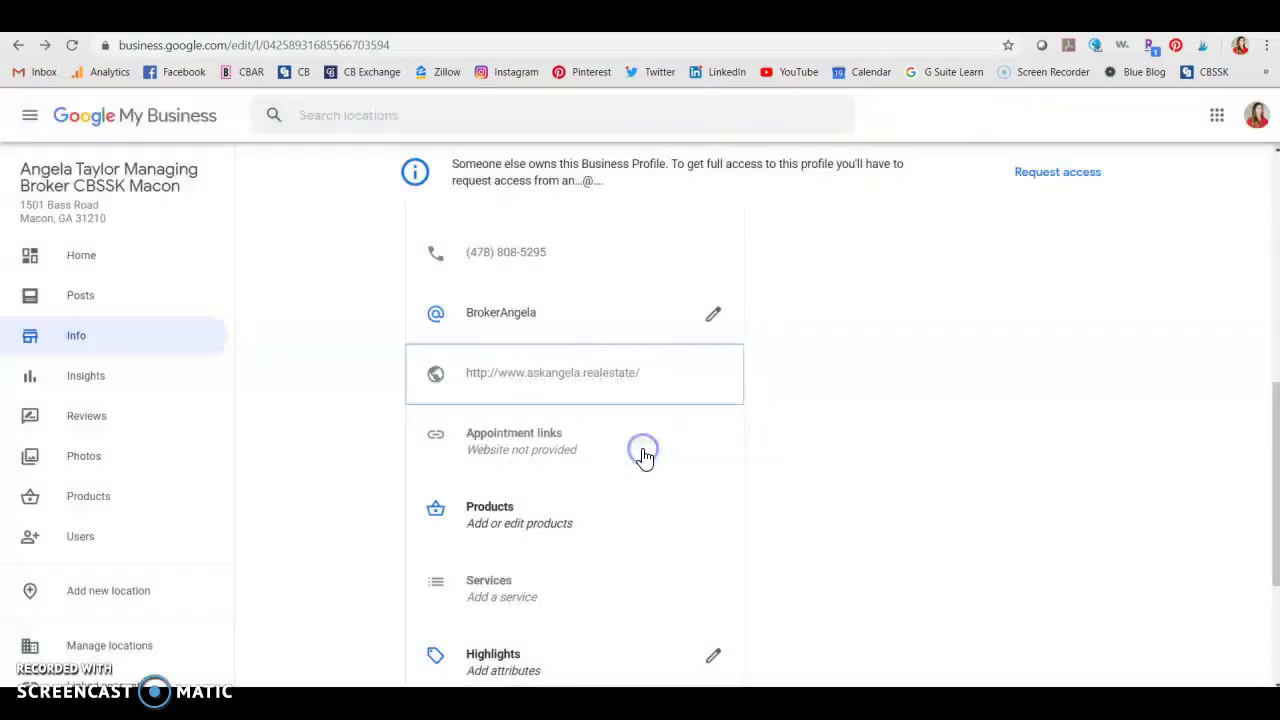
{"action": "scroll", "coordinate": [645, 458], "scroll_direction": "up", "scroll_amount": 5}
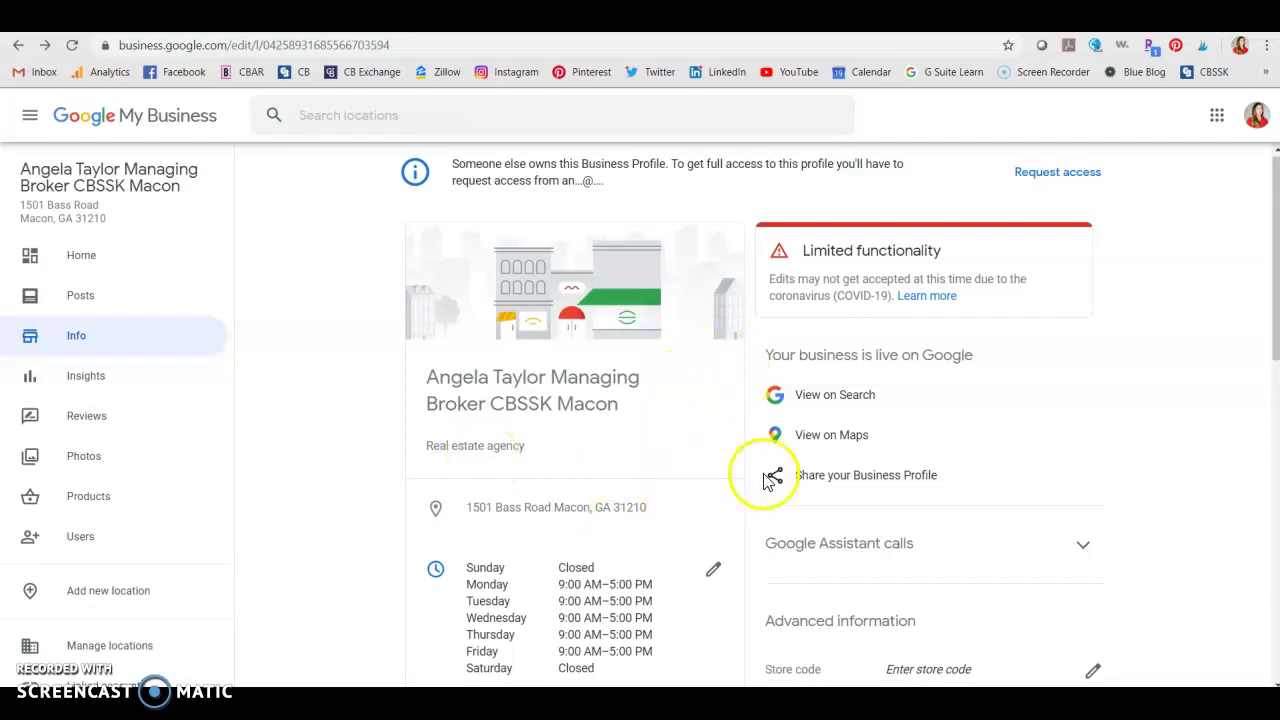
Step: Scroll through special dates, website, products, services, highlights, description and opening date
{"action": "scroll", "coordinate": [745, 500], "scroll_direction": "down", "scroll_amount": 2}
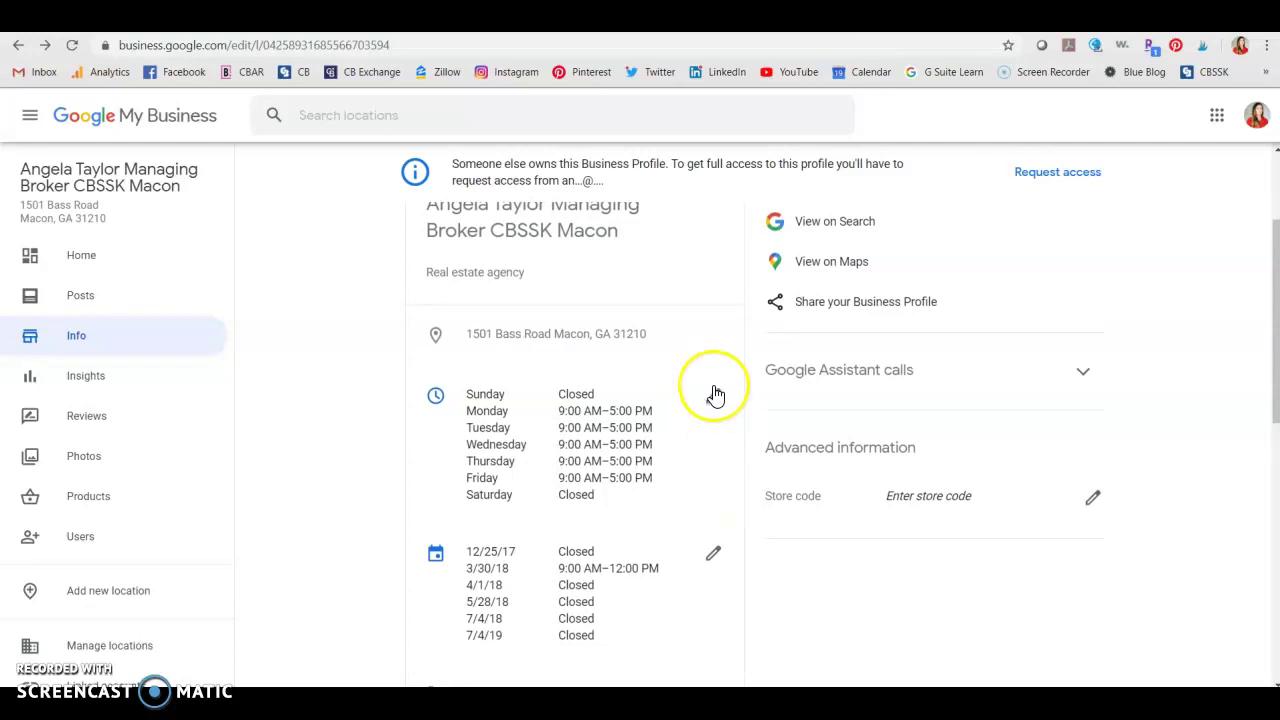
{"action": "scroll", "coordinate": [716, 395], "scroll_direction": "down", "scroll_amount": 2}
{"action": "scroll", "coordinate": [716, 397], "scroll_direction": "down", "scroll_amount": 3}
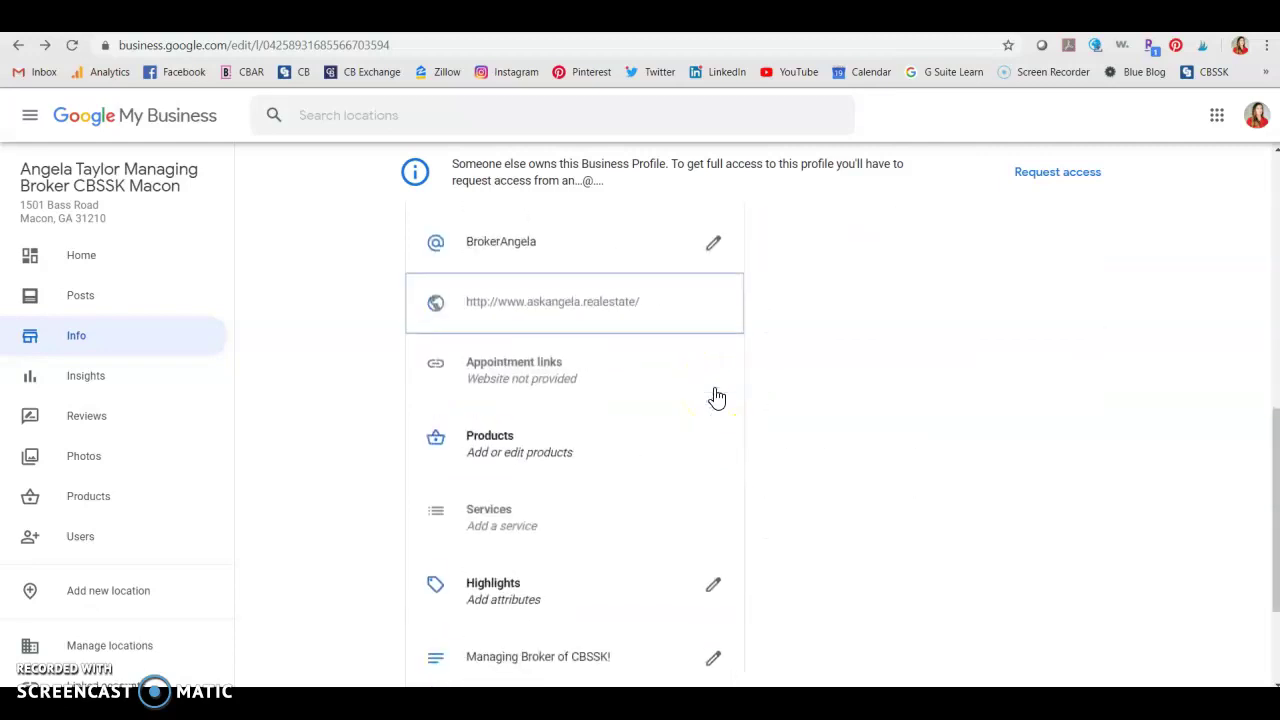
{"action": "scroll", "coordinate": [716, 397], "scroll_direction": "down", "scroll_amount": 2}
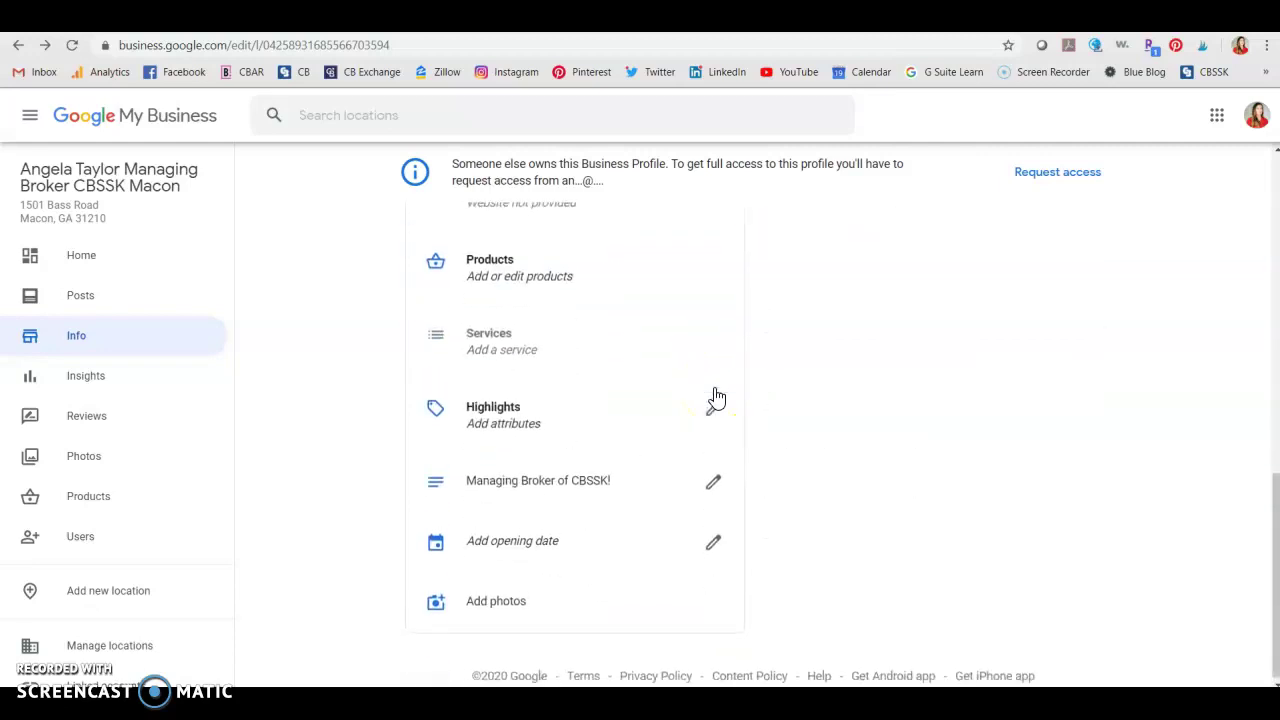
{"action": "scroll", "coordinate": [716, 397], "scroll_direction": "up", "scroll_amount": 3}
{"action": "scroll", "coordinate": [716, 397], "scroll_direction": "up", "scroll_amount": 2}
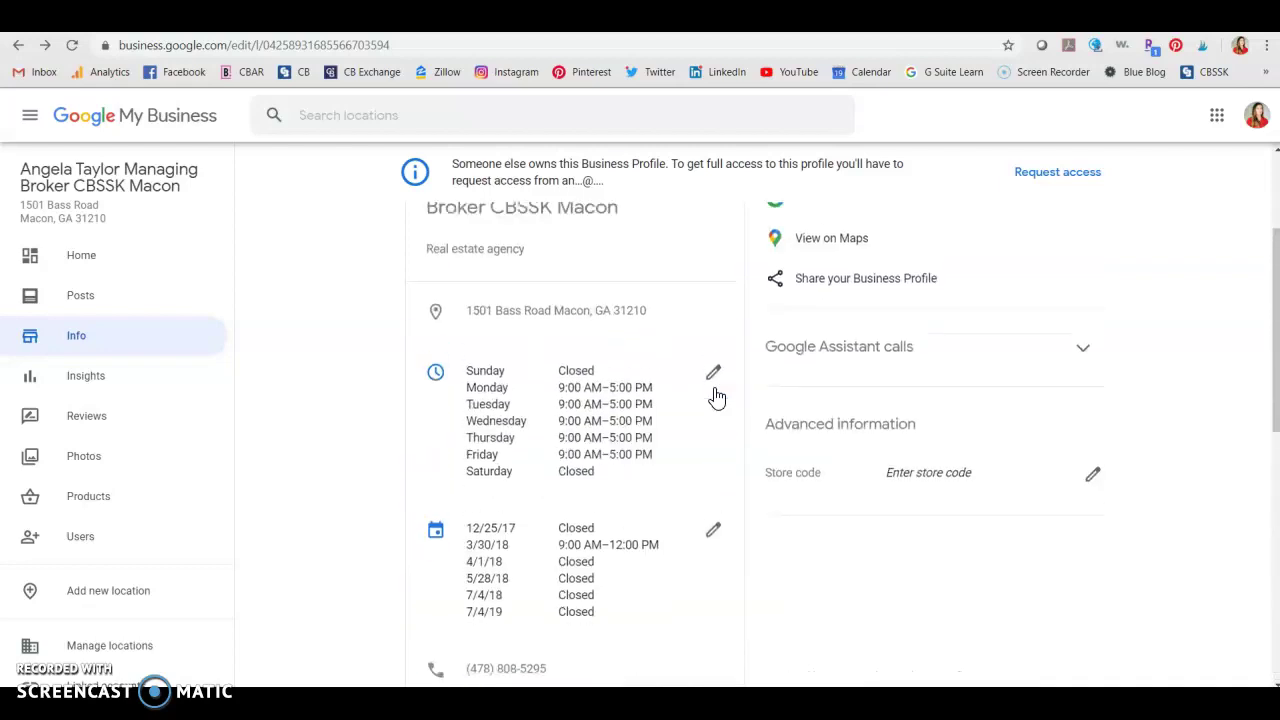
{"action": "scroll", "coordinate": [716, 397], "scroll_direction": "up", "scroll_amount": 2}
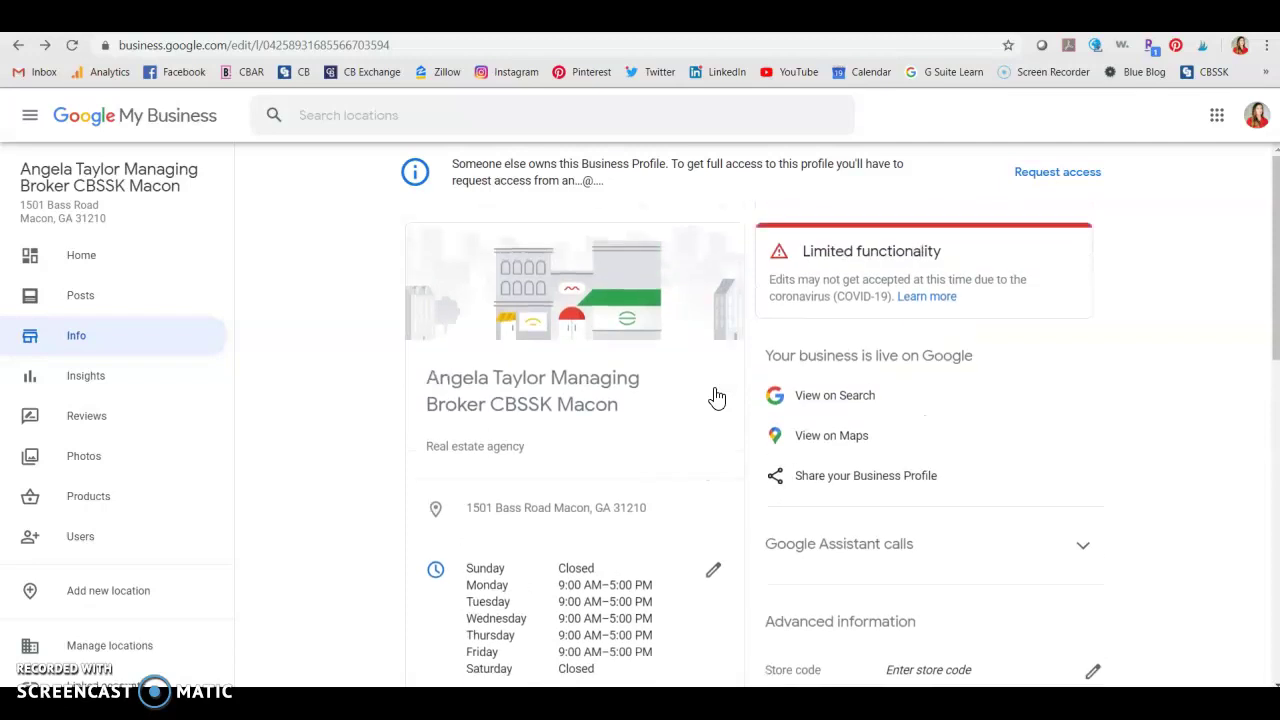
{"action": "scroll", "coordinate": [716, 397], "scroll_direction": "down", "scroll_amount": 2}
{"action": "scroll", "coordinate": [716, 397], "scroll_direction": "up", "scroll_amount": 2}
{"action": "scroll", "coordinate": [716, 397], "scroll_direction": "down", "scroll_amount": 2}
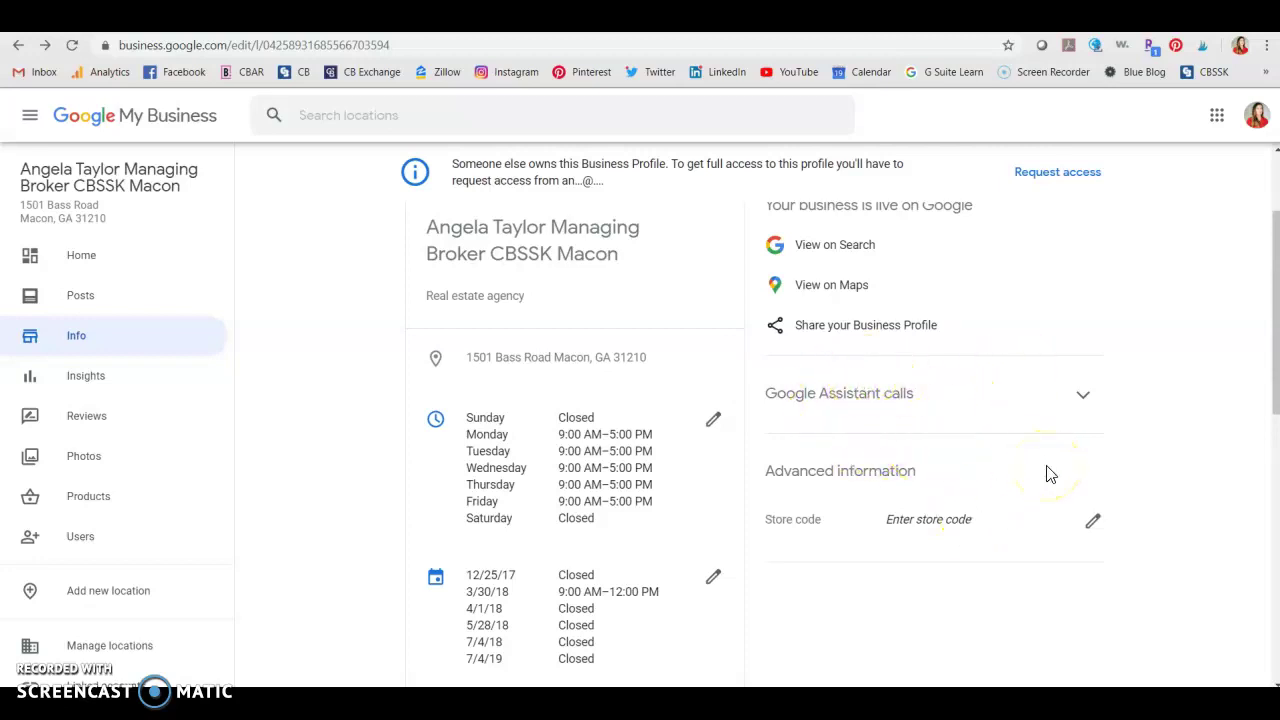
{"action": "scroll", "coordinate": [1050, 474], "scroll_direction": "down", "scroll_amount": 2}
{"action": "scroll", "coordinate": [1050, 474], "scroll_direction": "down", "scroll_amount": 1}
{"action": "scroll", "coordinate": [1050, 474], "scroll_direction": "down", "scroll_amount": 1}
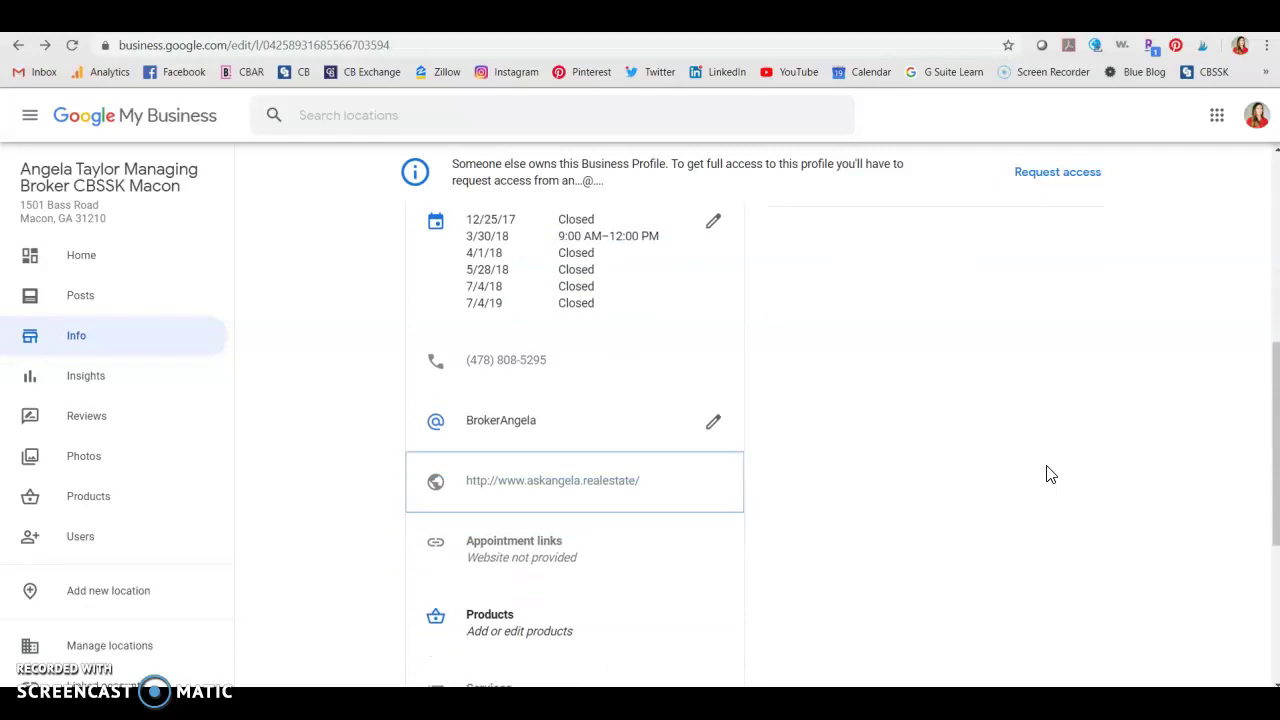
{"action": "scroll", "coordinate": [1050, 474], "scroll_direction": "down", "scroll_amount": 1}
{"action": "scroll", "coordinate": [1050, 474], "scroll_direction": "down", "scroll_amount": 1}
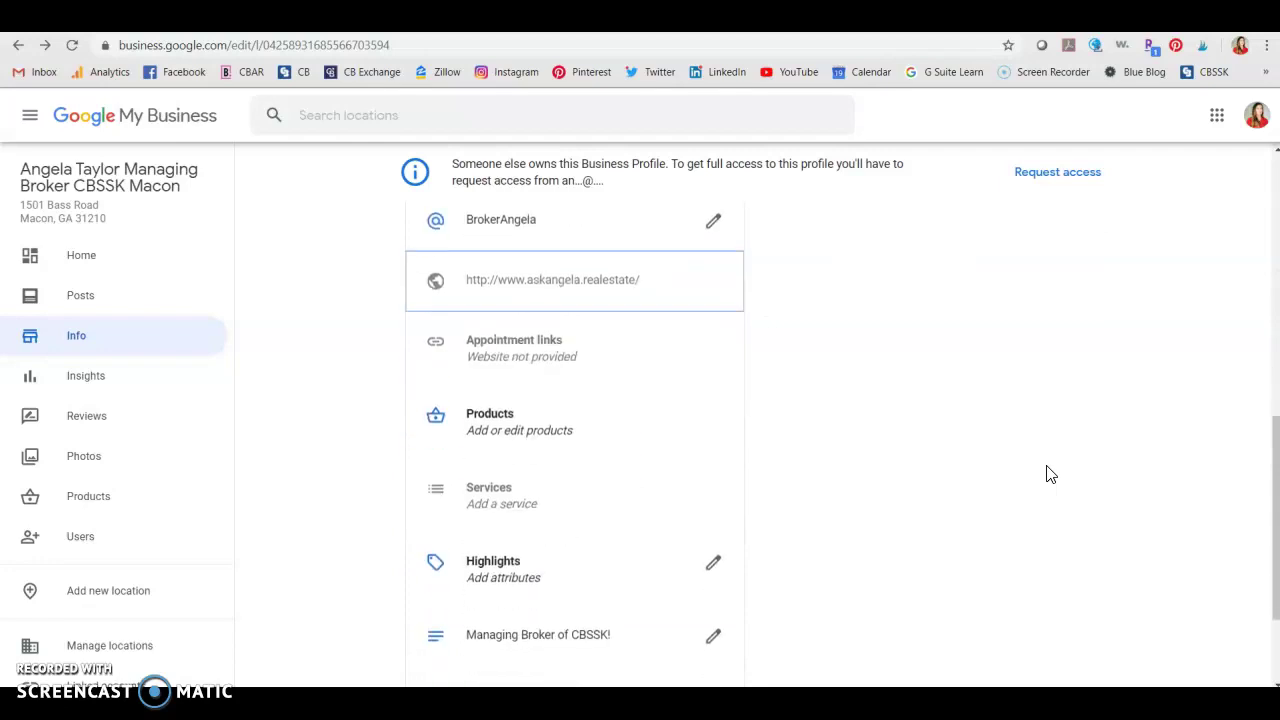
{"action": "scroll", "coordinate": [1050, 474], "scroll_direction": "down", "scroll_amount": 1}
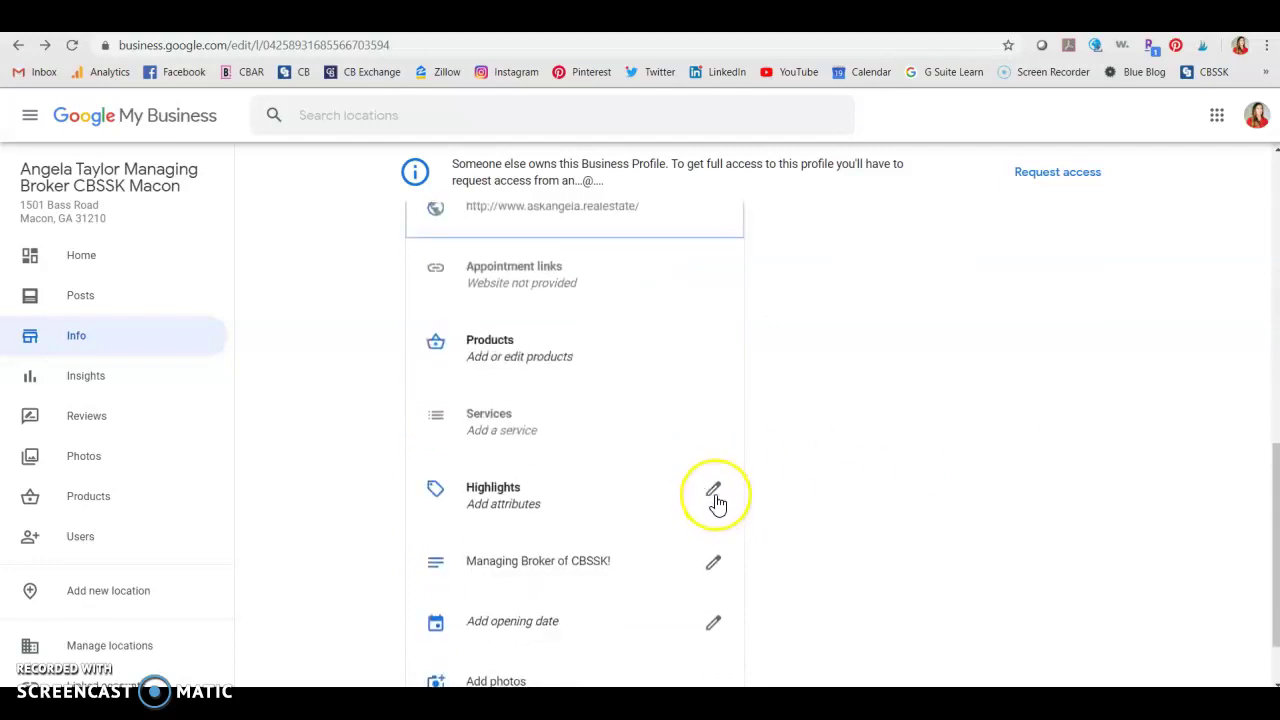
{"action": "scroll", "coordinate": [717, 503], "scroll_direction": "down", "scroll_amount": 1}
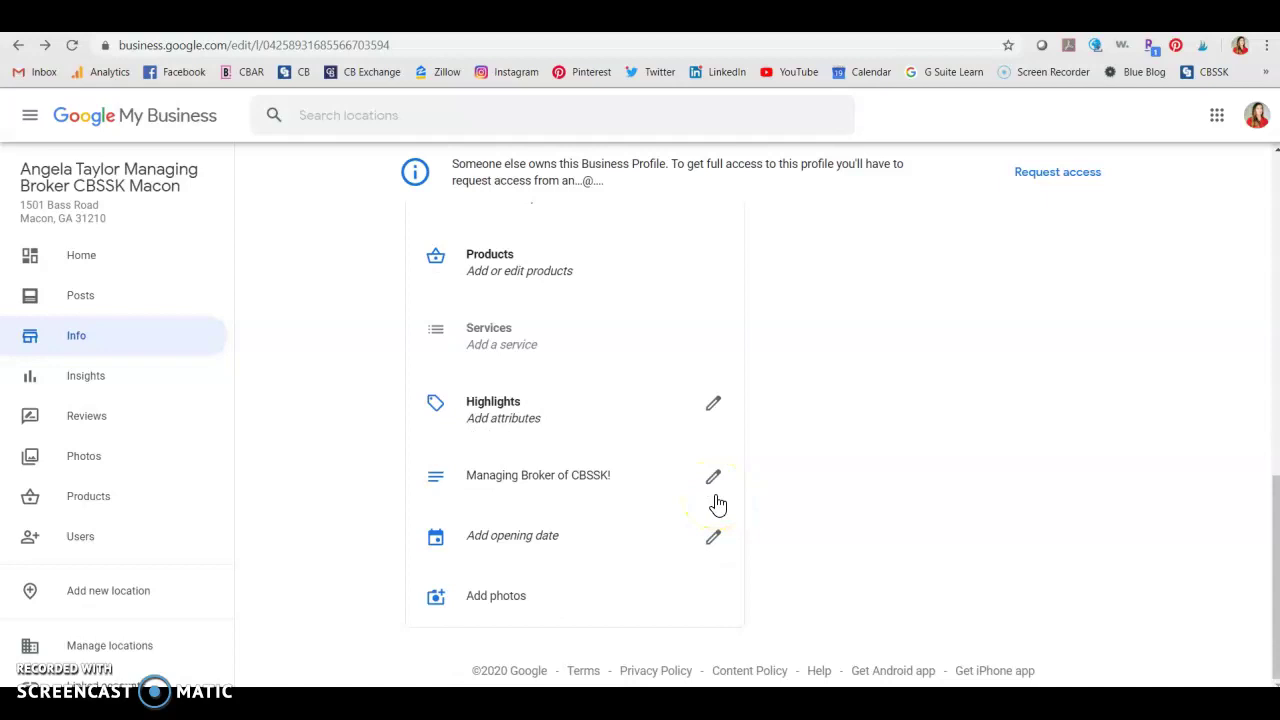
{"action": "left_click", "coordinate": [714, 404]}
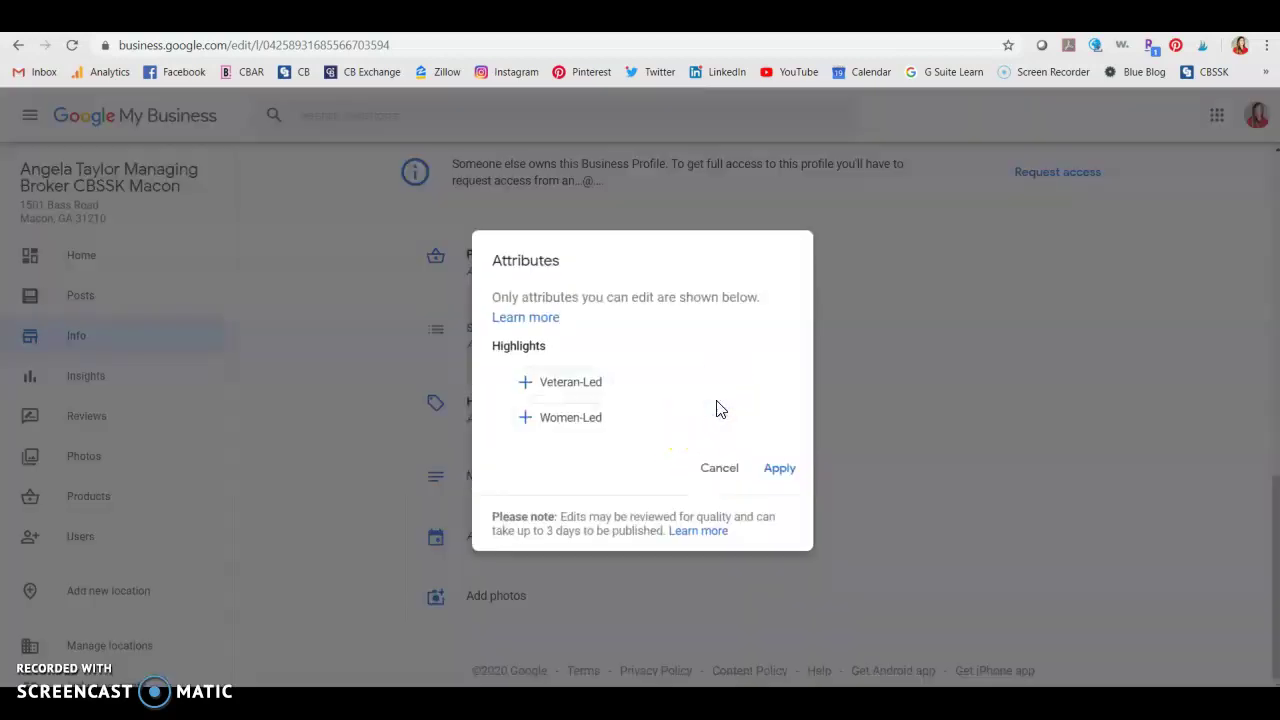
{"action": "left_click", "coordinate": [712, 478]}
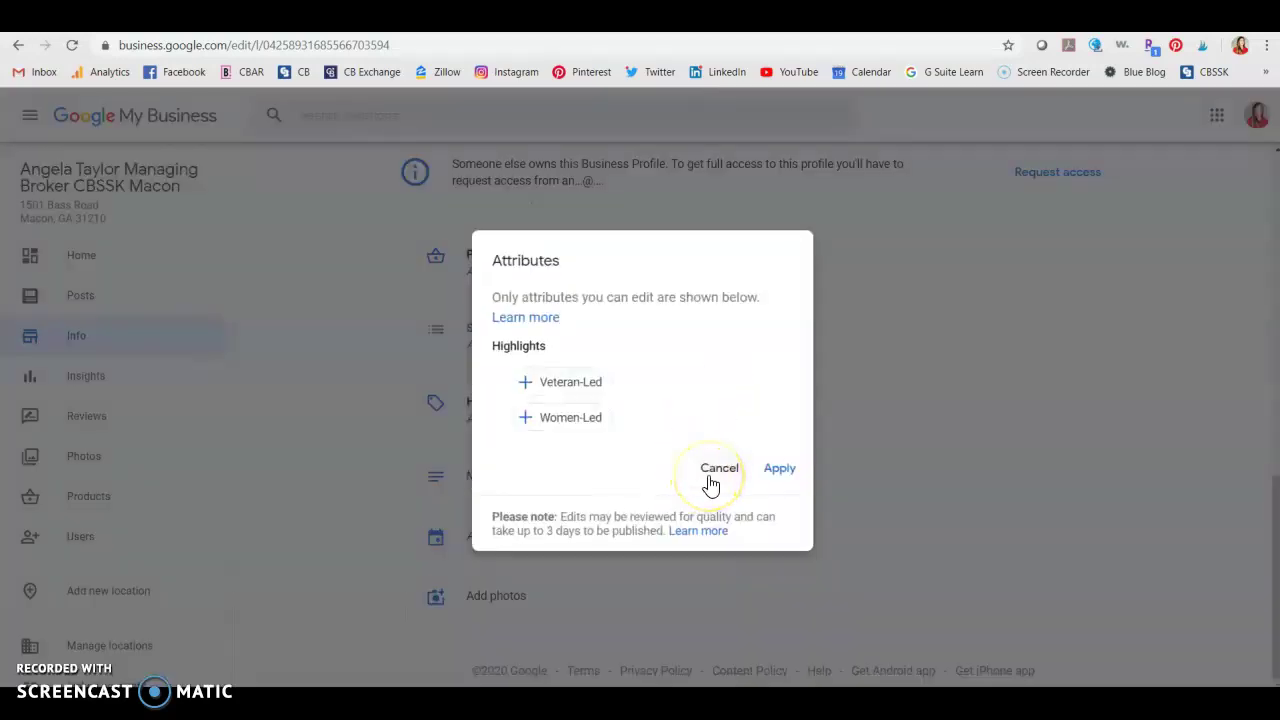
{"action": "left_click", "coordinate": [712, 478]}
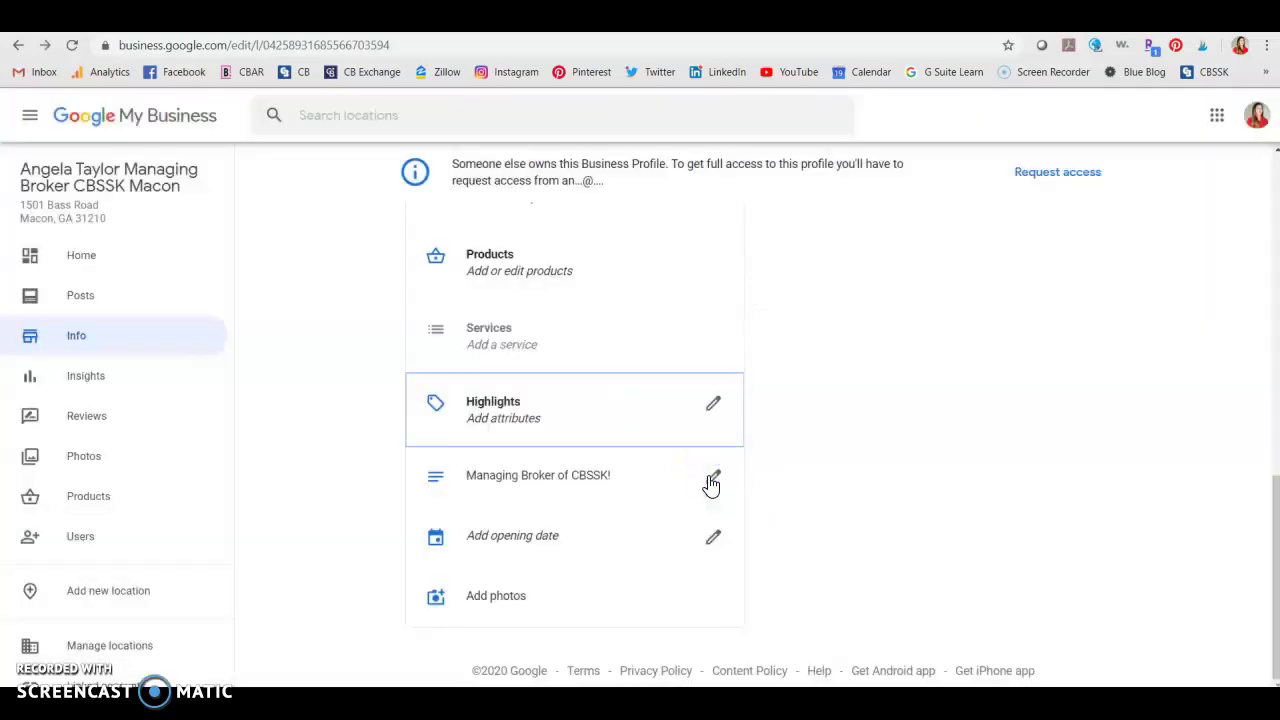
{"action": "left_click", "coordinate": [716, 480]}
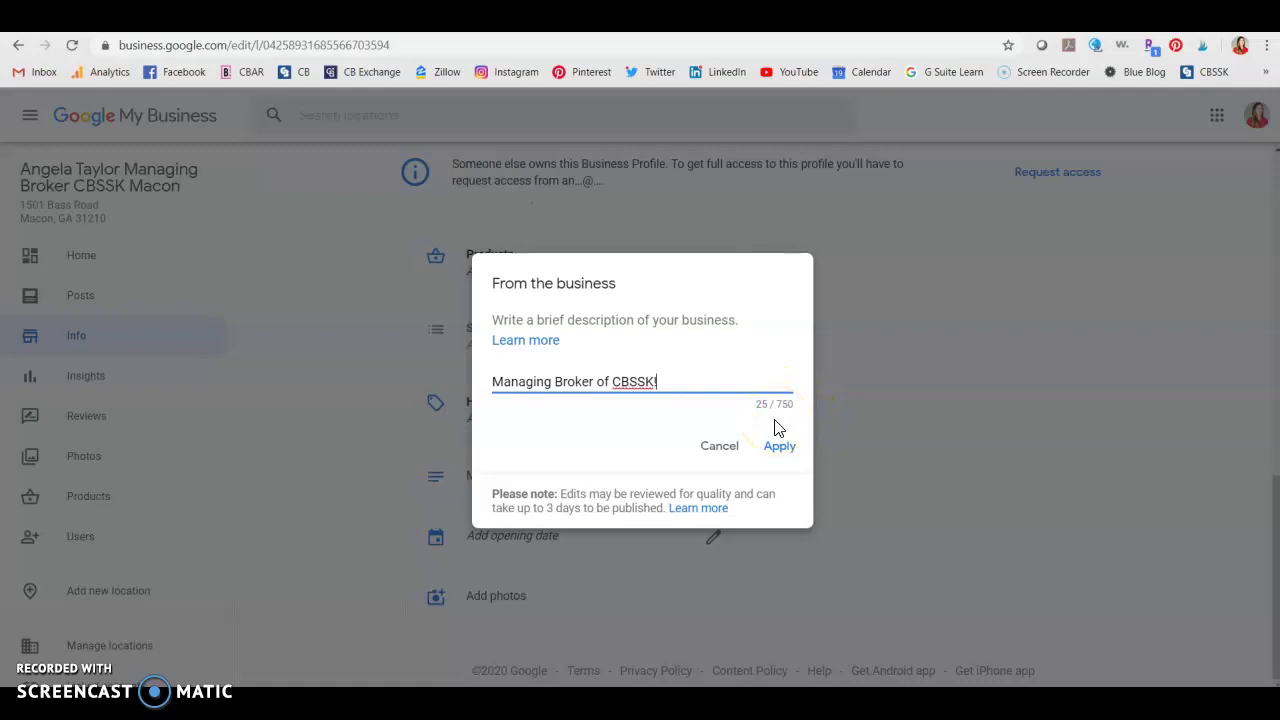
{"action": "left_click", "coordinate": [718, 444]}
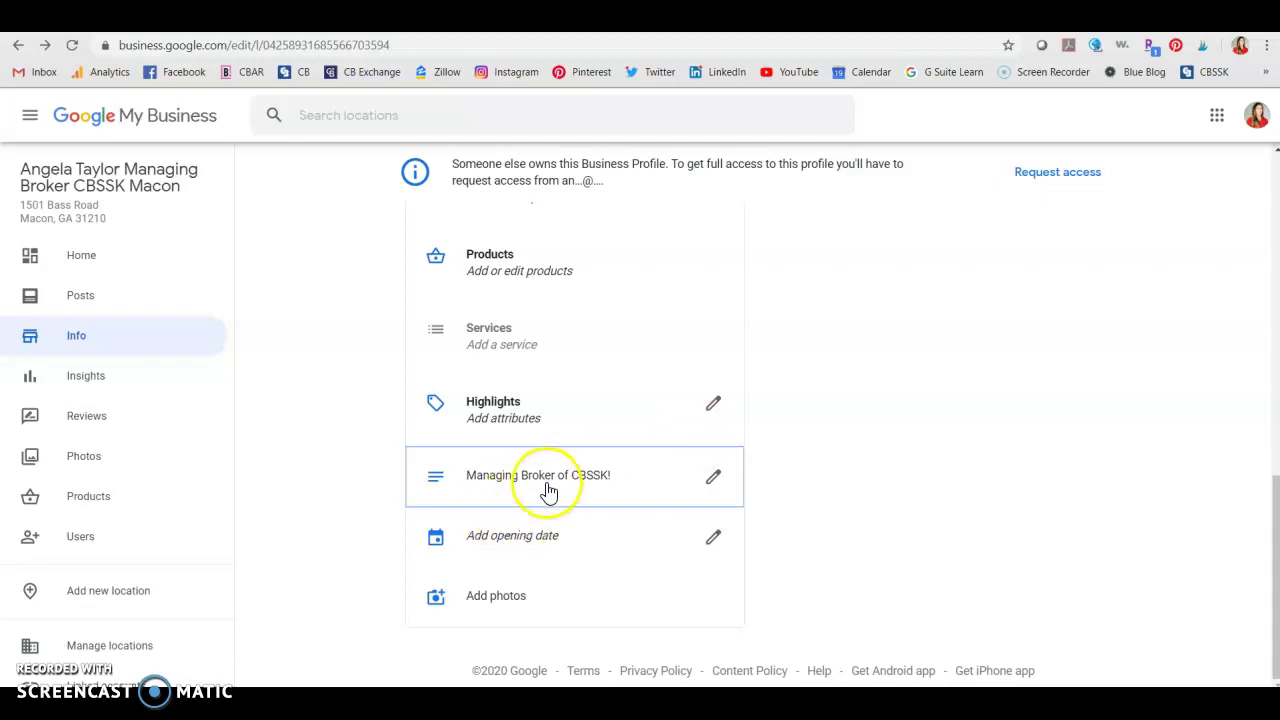
{"action": "scroll", "coordinate": [546, 489], "scroll_direction": "up", "scroll_amount": 3}
{"action": "scroll", "coordinate": [548, 490], "scroll_direction": "up", "scroll_amount": 2}
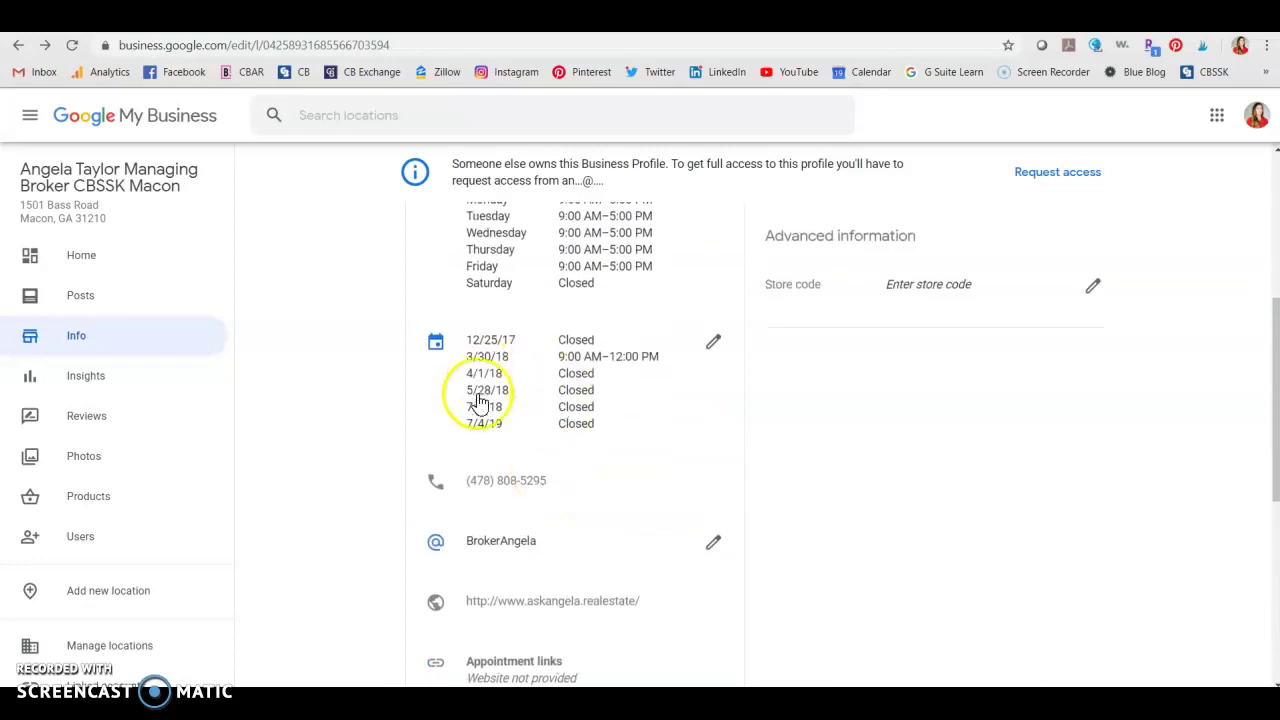
{"action": "scroll", "coordinate": [606, 229], "scroll_direction": "up", "scroll_amount": 3}
Step: Open the Photos page and browse the cover, logo, office and video items
{"action": "left_click", "coordinate": [138, 456]}
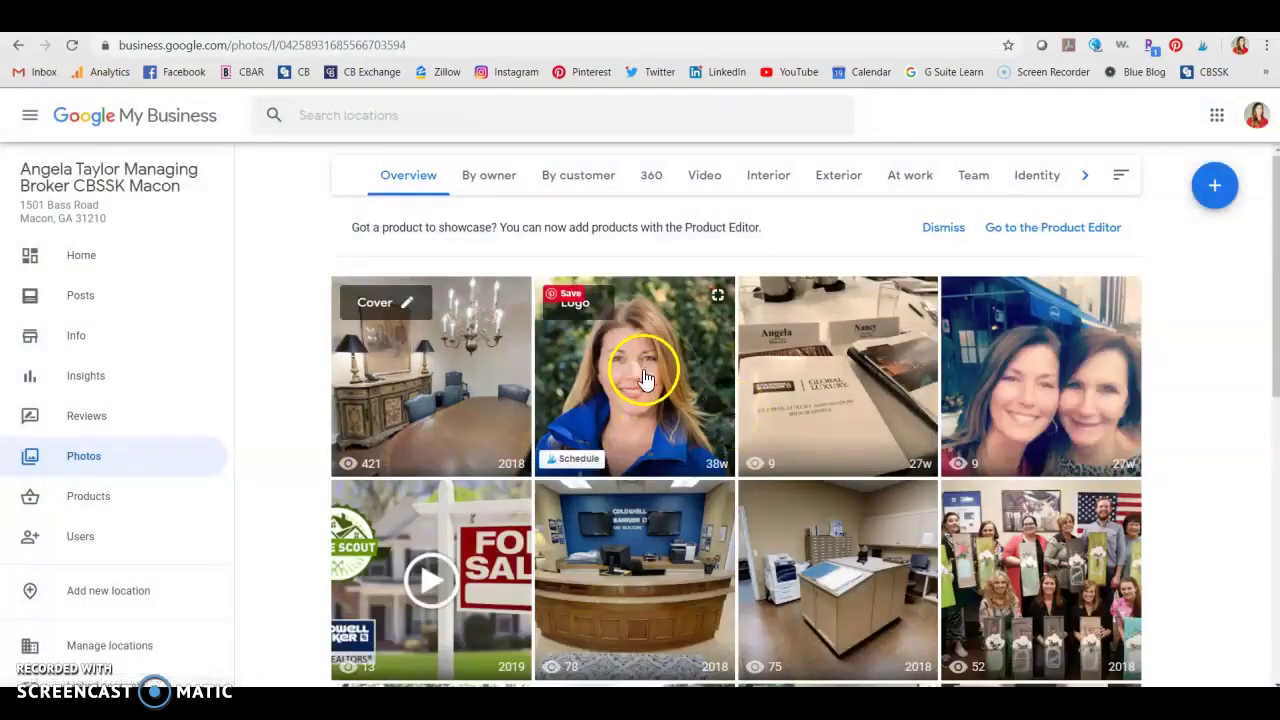
{"action": "mouse_move", "coordinate": [1040, 376]}
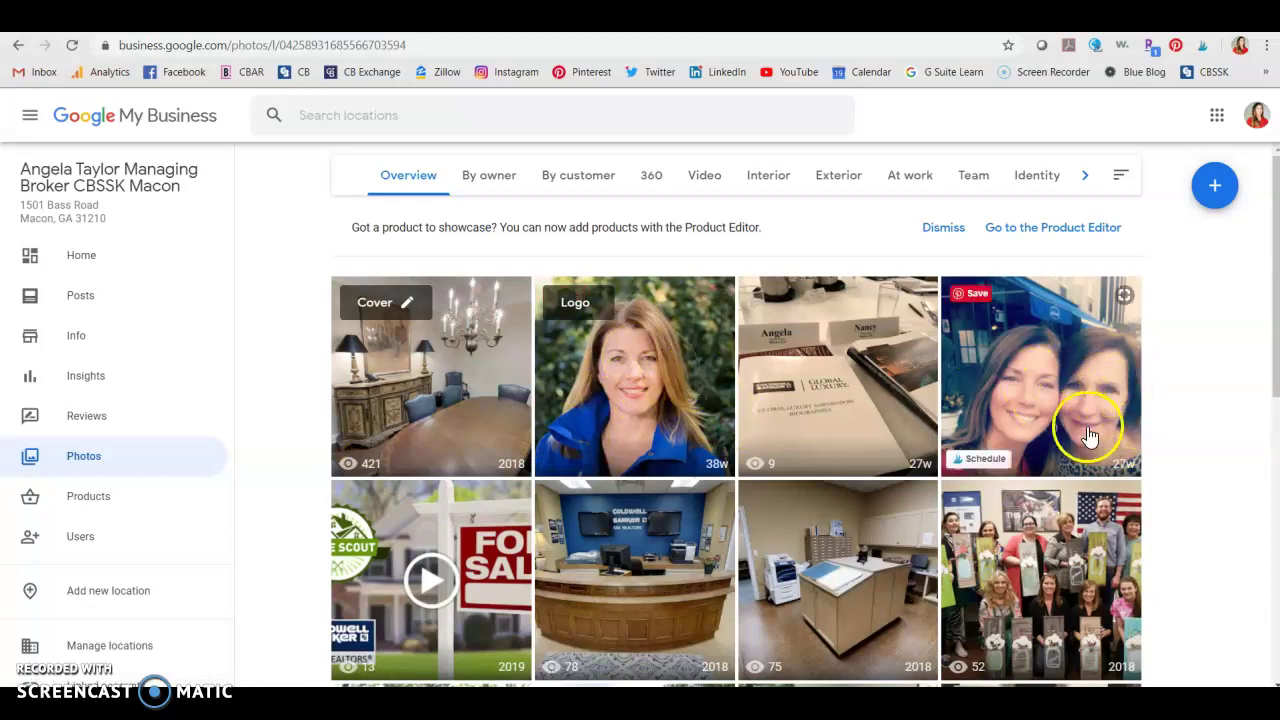
{"action": "scroll", "coordinate": [849, 399], "scroll_direction": "down", "scroll_amount": 2}
{"action": "scroll", "coordinate": [849, 399], "scroll_direction": "down", "scroll_amount": 4}
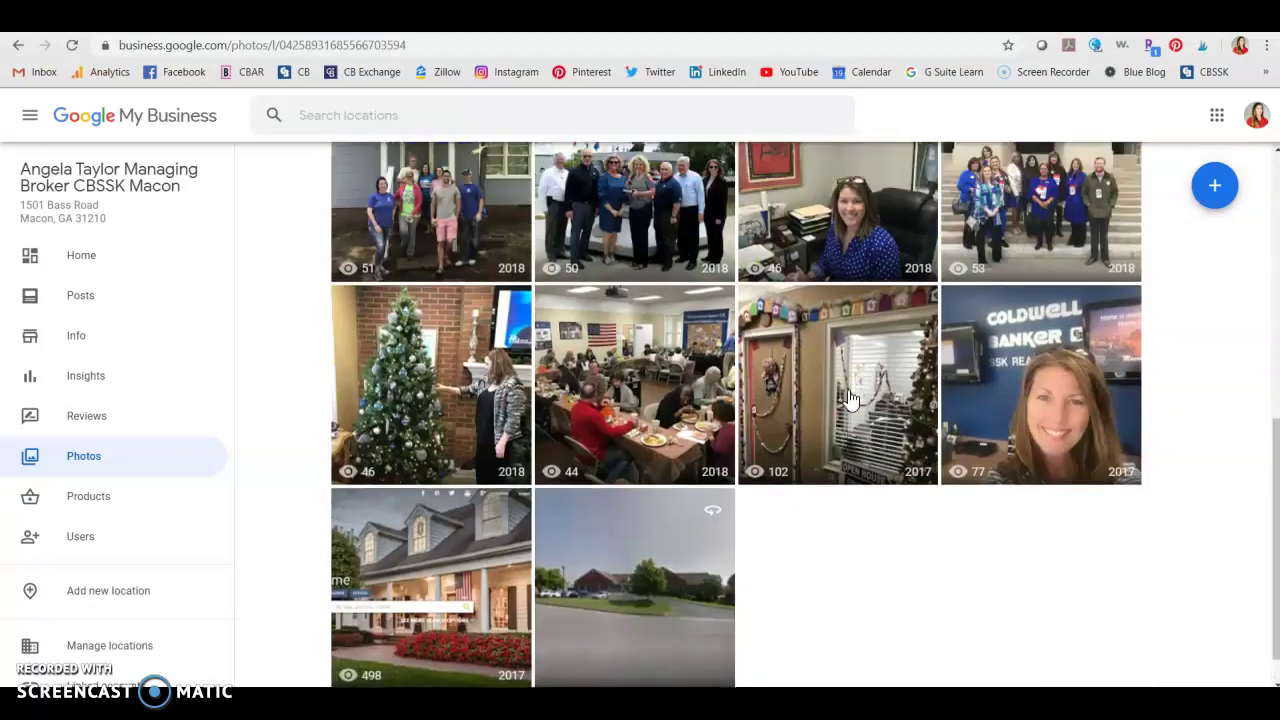
{"action": "scroll", "coordinate": [849, 399], "scroll_direction": "up", "scroll_amount": 6}
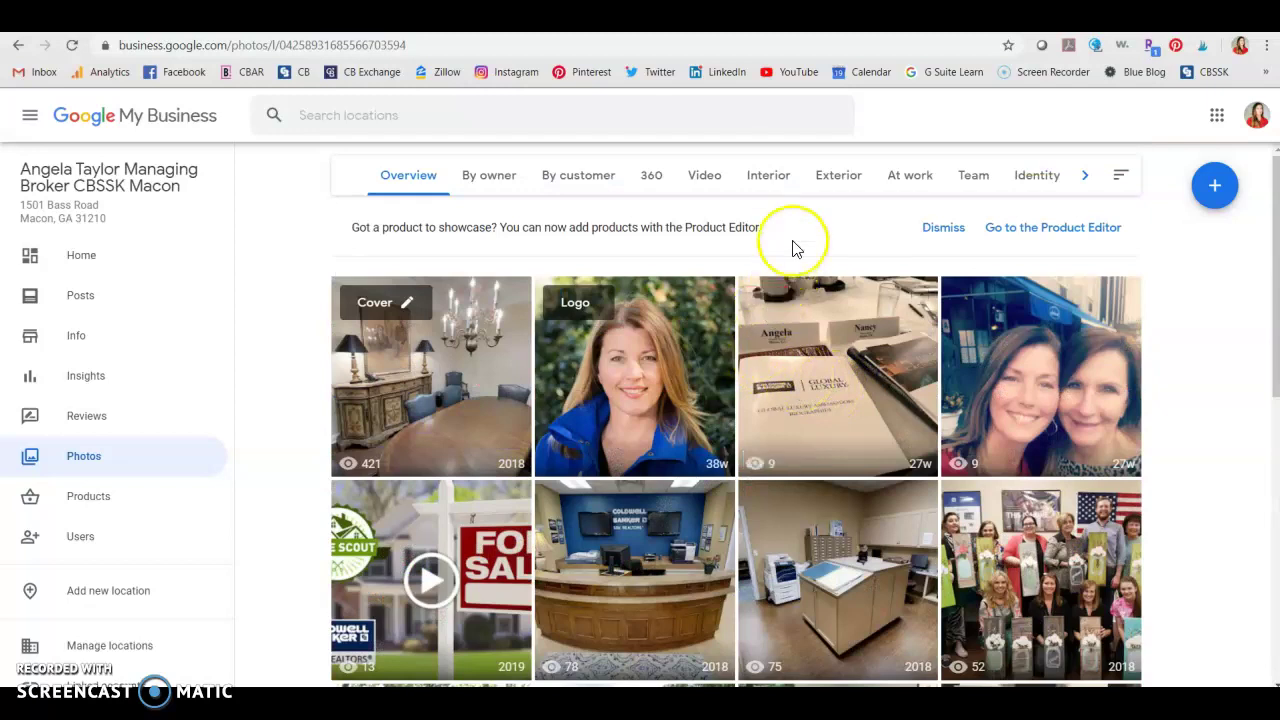
{"action": "scroll", "coordinate": [679, 207], "scroll_direction": "down", "scroll_amount": 3}
{"action": "scroll", "coordinate": [679, 207], "scroll_direction": "down", "scroll_amount": 3}
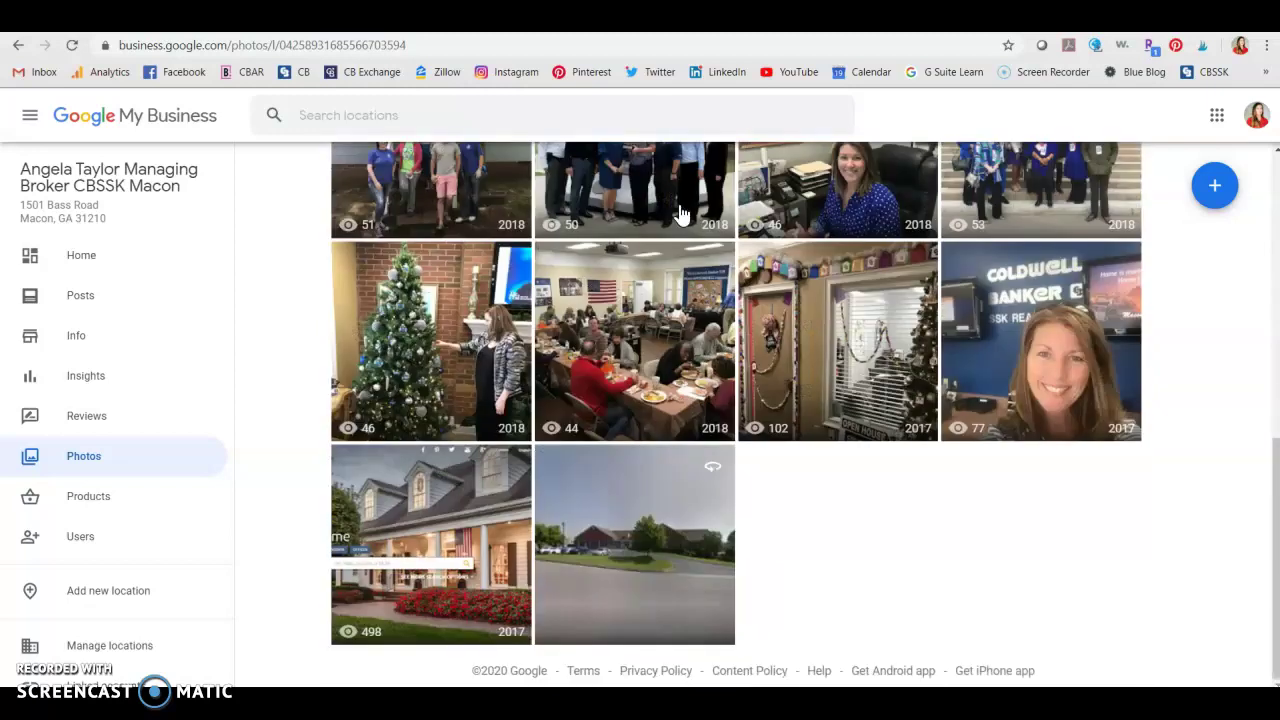
{"action": "scroll", "coordinate": [679, 214], "scroll_direction": "up", "scroll_amount": 6}
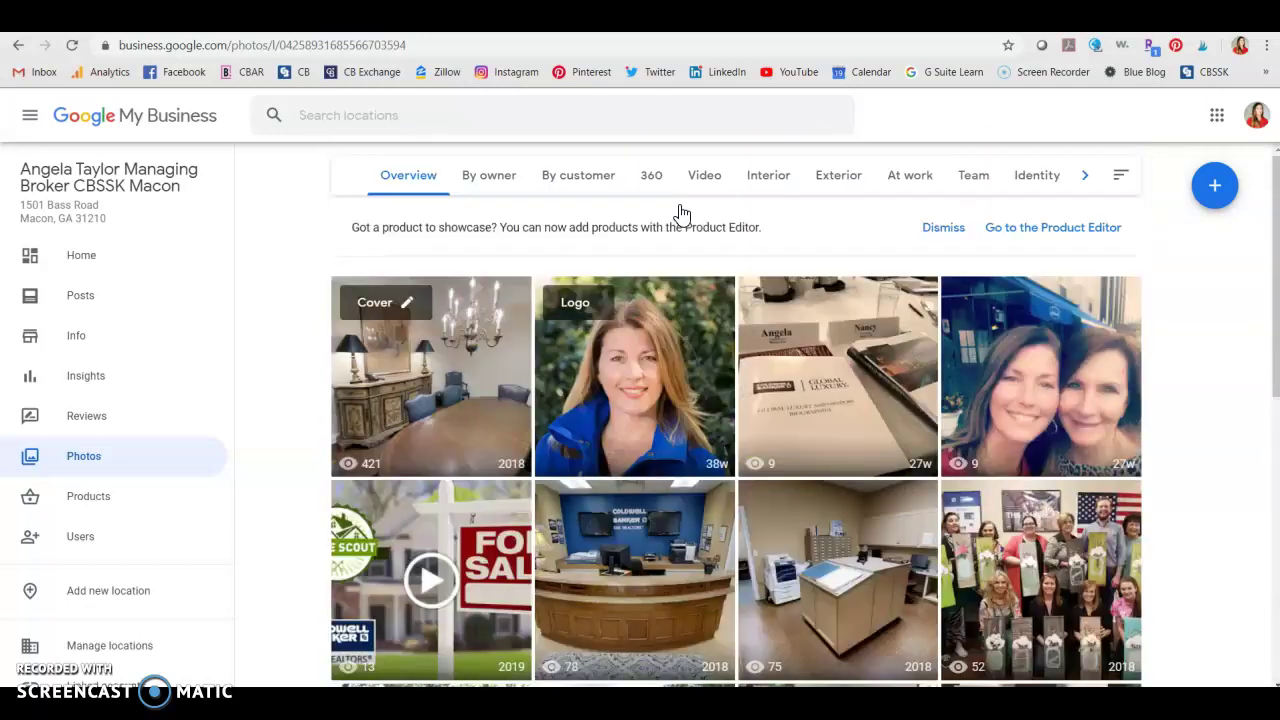
Step: Filter photos to By owner, visit the Home dashboard, then return to Photos
{"action": "left_click", "coordinate": [489, 175]}
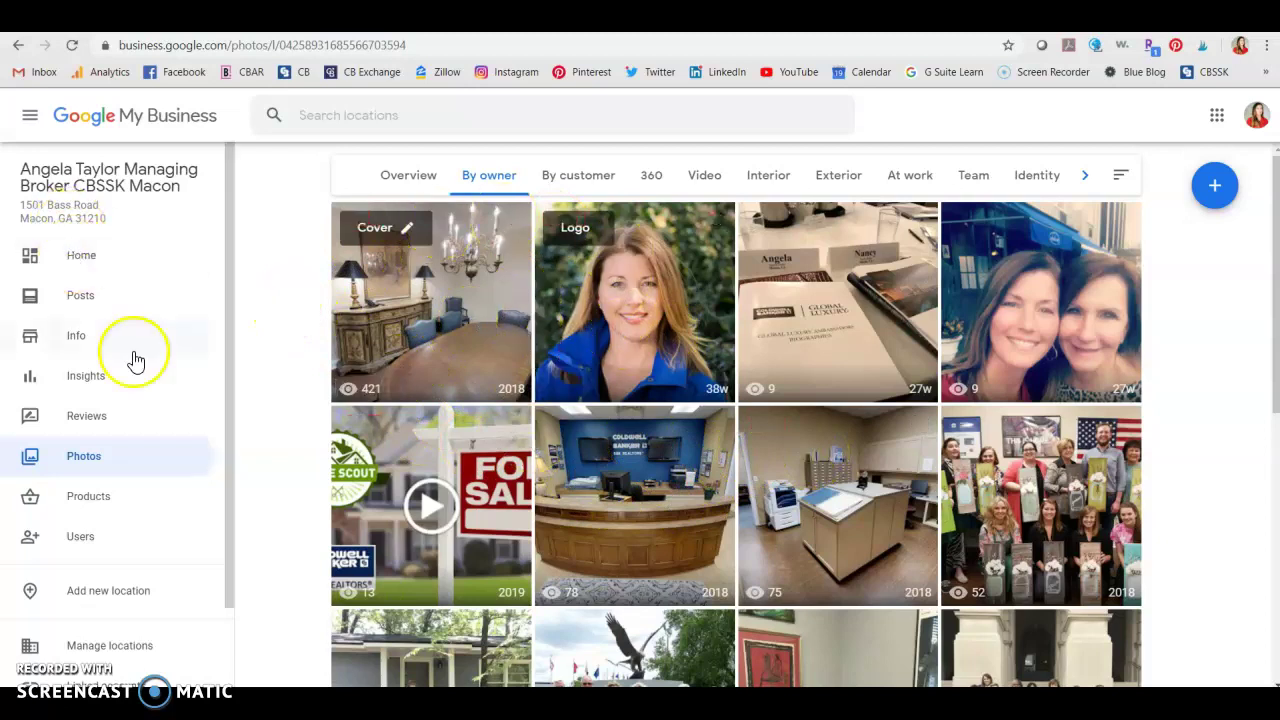
{"action": "left_click", "coordinate": [85, 264]}
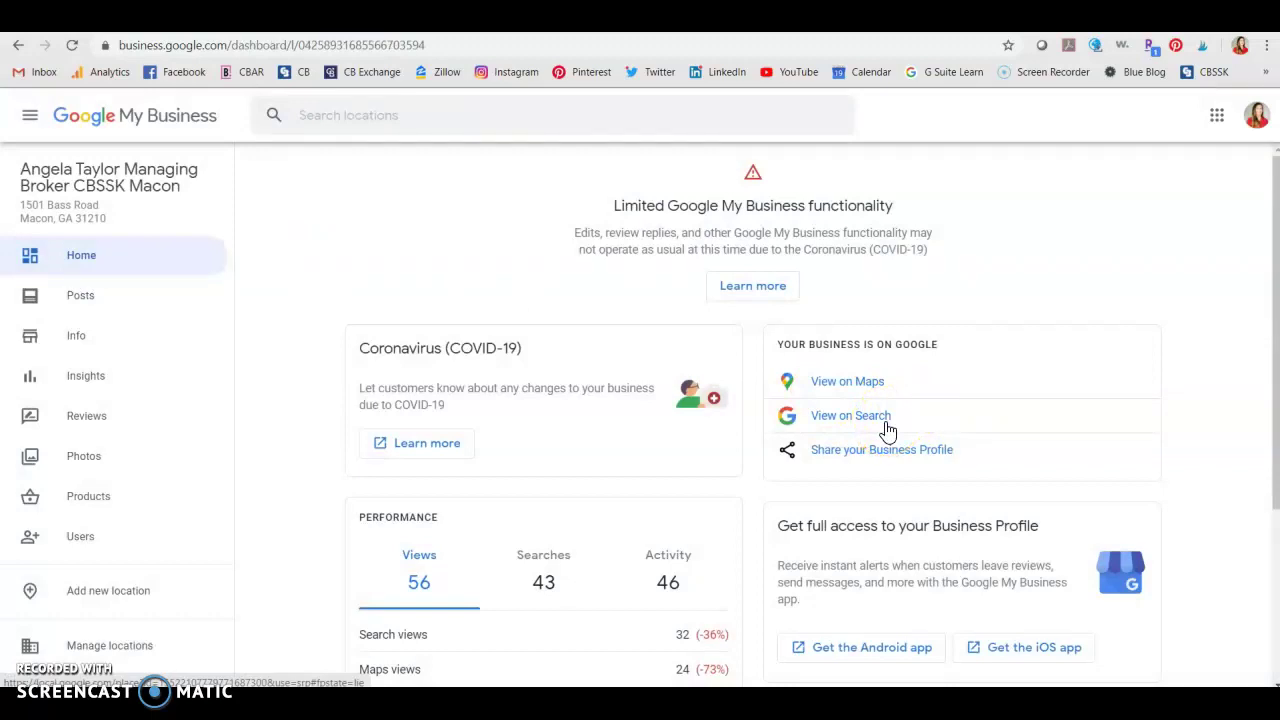
{"action": "left_click", "coordinate": [95, 466]}
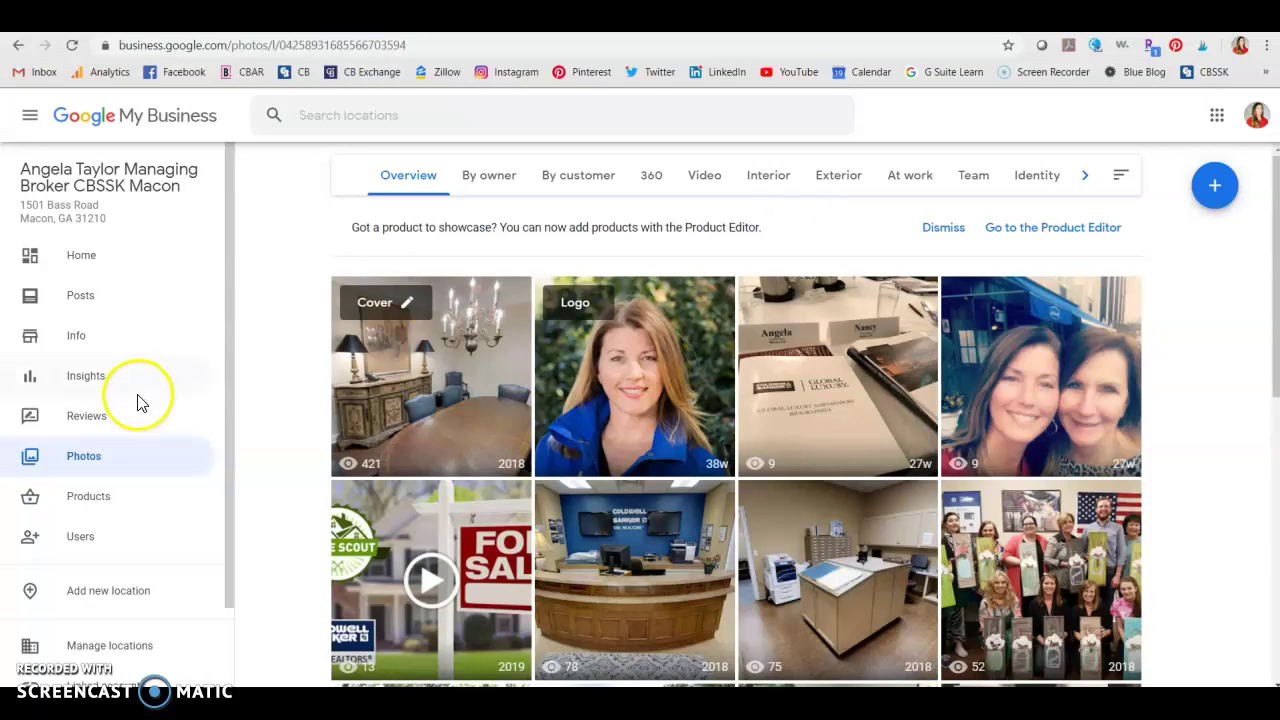
Step: Review user access in Manage permissions, then reopen the Macon broker location's dashboard from Manage locations
{"action": "left_click", "coordinate": [128, 548]}
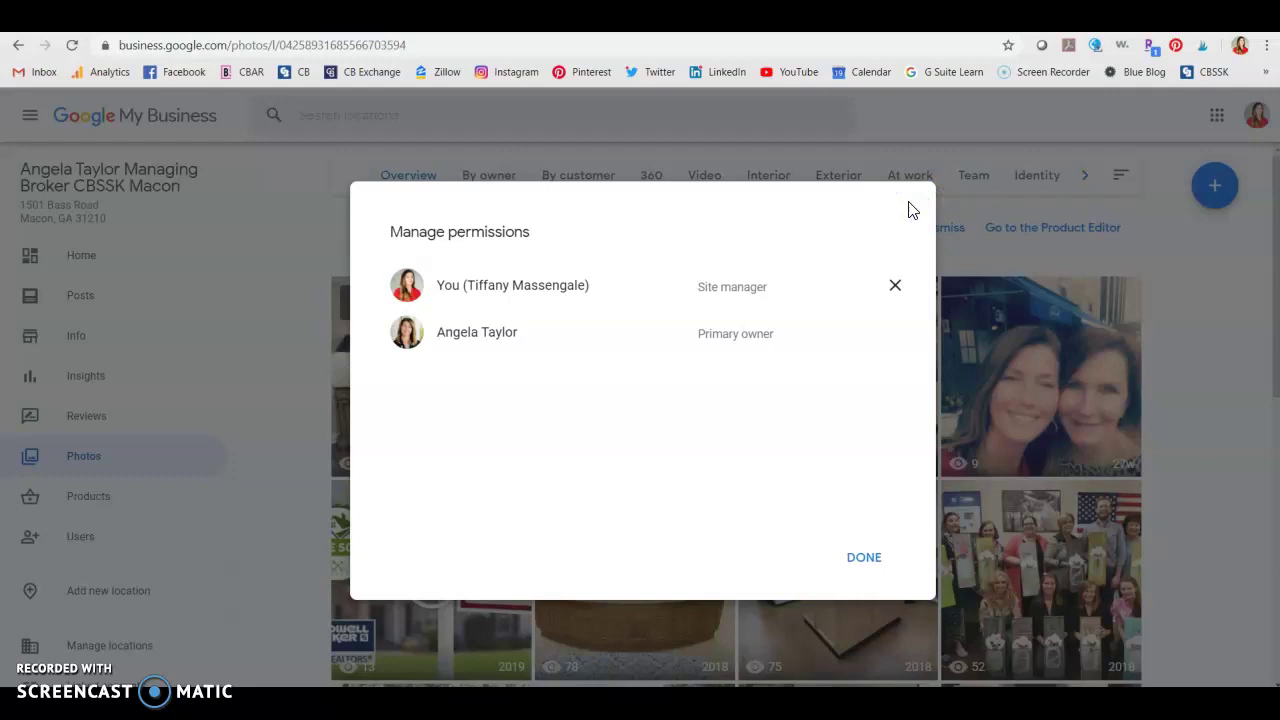
{"action": "left_click", "coordinate": [871, 566]}
{"action": "left_click", "coordinate": [871, 566]}
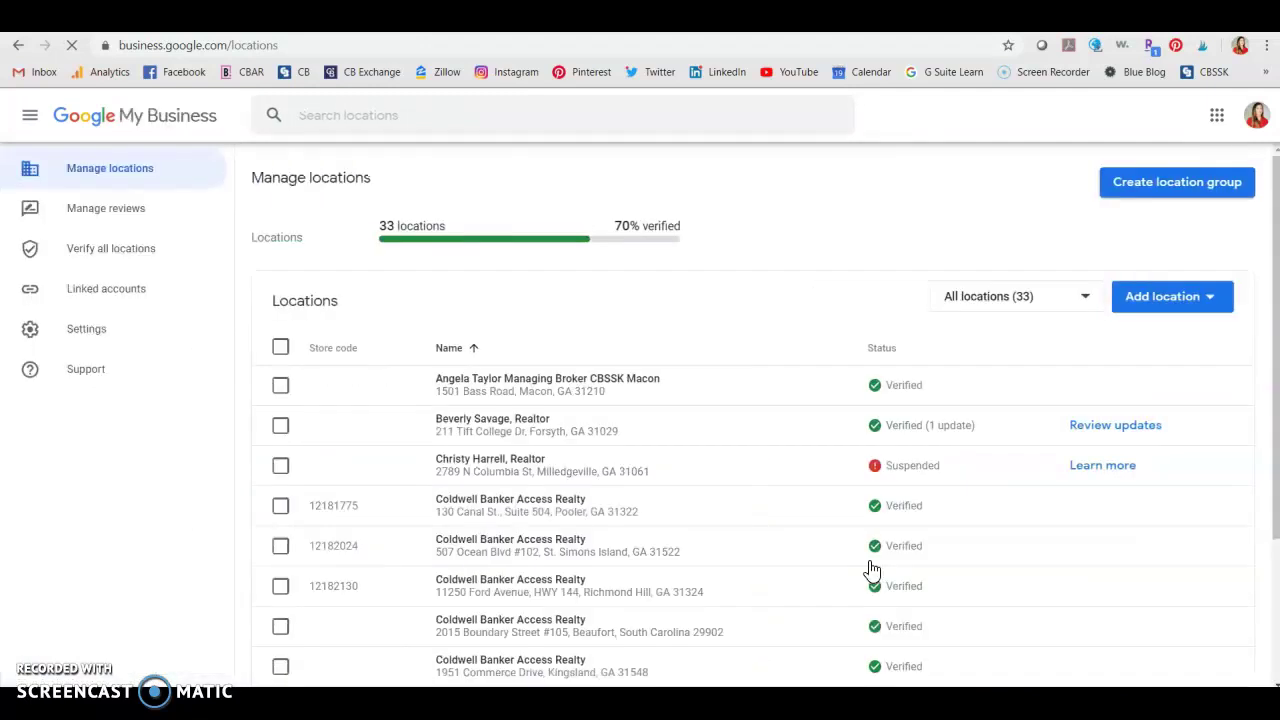
{"action": "left_click", "coordinate": [747, 483]}
{"action": "left_click", "coordinate": [545, 382]}
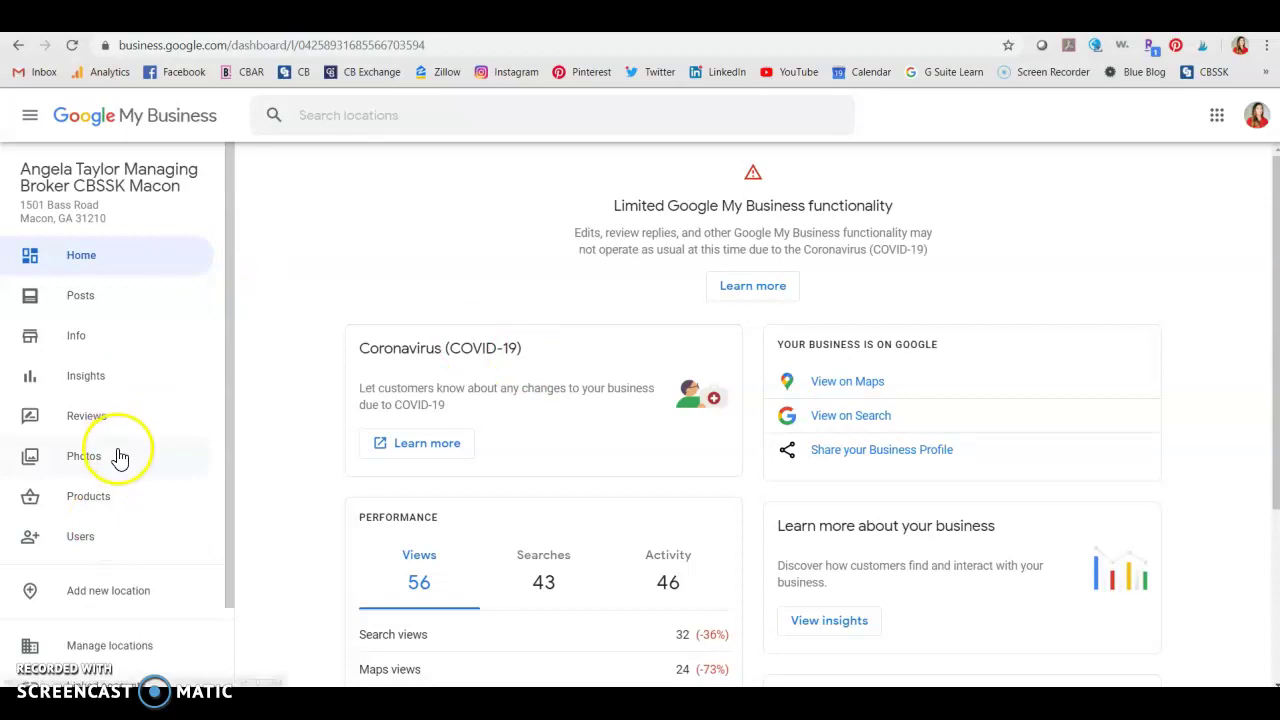
Step: Glance at the Macon location's Info page, then scroll through its Posts feed
{"action": "left_click", "coordinate": [131, 340]}
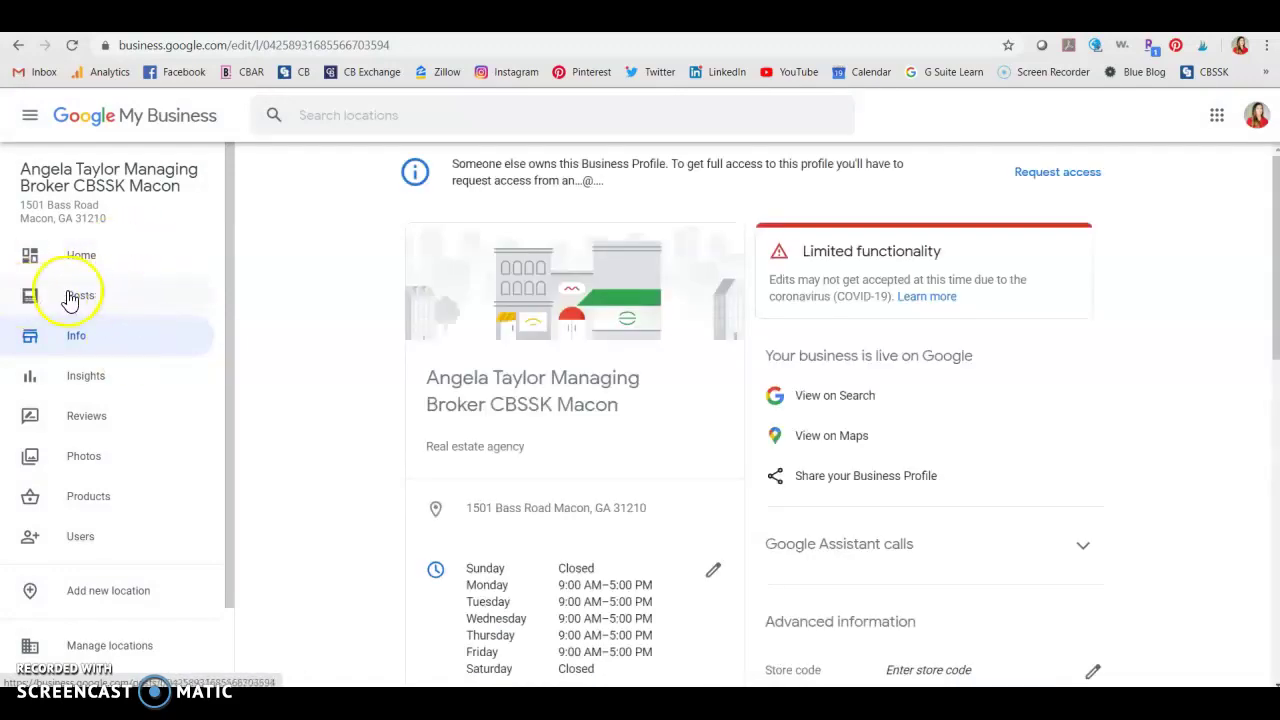
{"action": "left_click", "coordinate": [145, 303]}
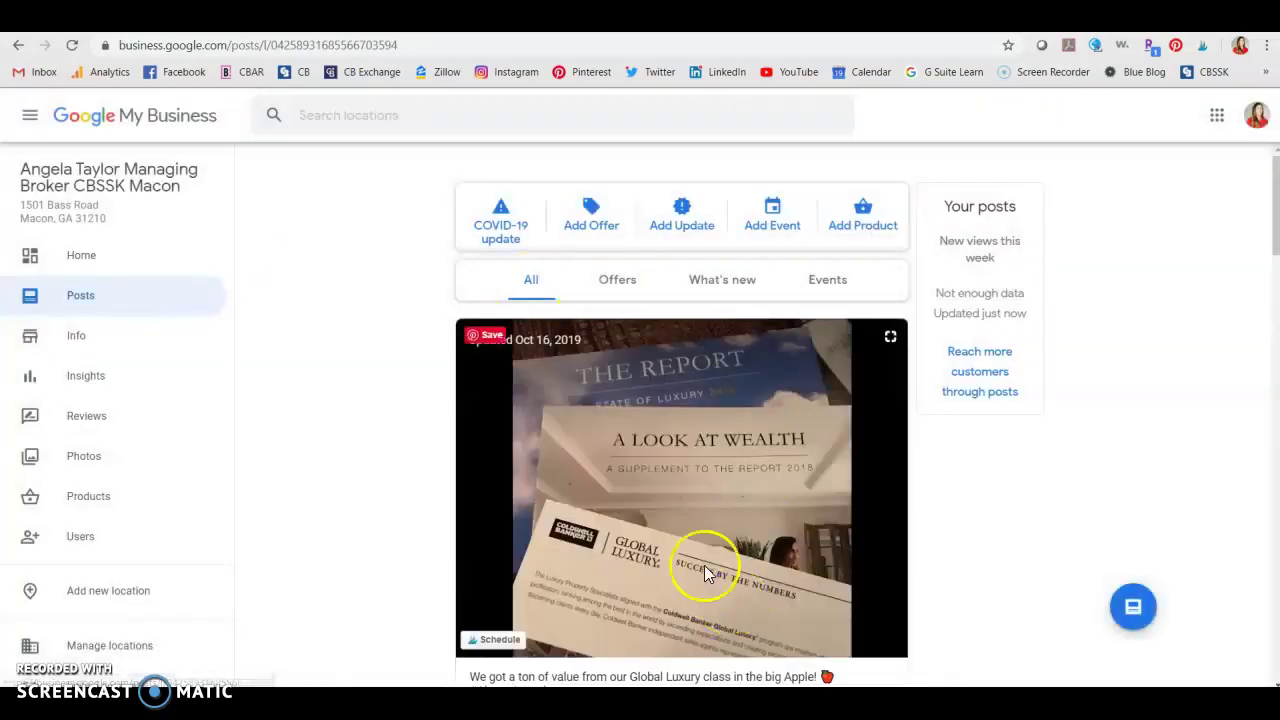
{"action": "scroll", "coordinate": [714, 500], "scroll_direction": "down", "scroll_amount": 5}
{"action": "scroll", "coordinate": [712, 543], "scroll_direction": "down", "scroll_amount": 2}
{"action": "scroll", "coordinate": [710, 550], "scroll_direction": "up", "scroll_amount": 2}
{"action": "scroll", "coordinate": [712, 555], "scroll_direction": "up", "scroll_amount": 5}
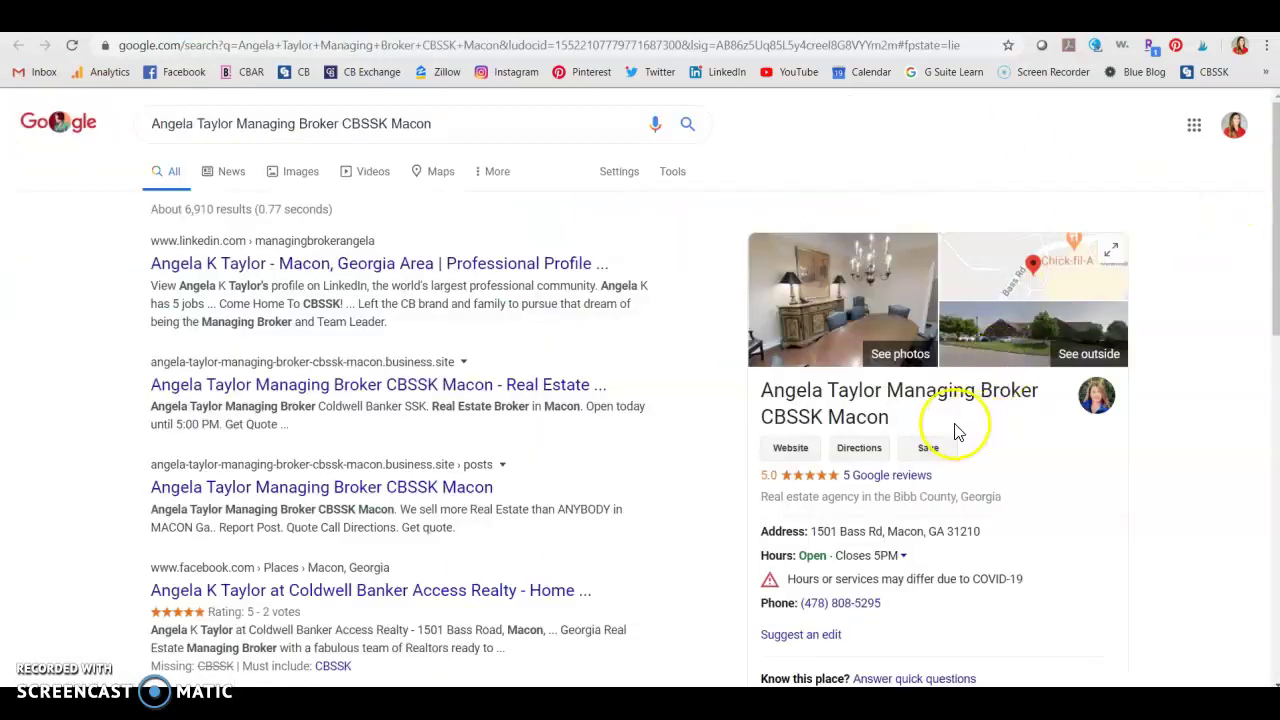
Step: Scroll through the Macon broker's Google Search results and knowledge panel, dismissing a context menu
{"action": "scroll", "coordinate": [914, 371], "scroll_direction": "down", "scroll_amount": 2}
{"action": "scroll", "coordinate": [900, 371], "scroll_direction": "down", "scroll_amount": 2}
{"action": "scroll", "coordinate": [898, 372], "scroll_direction": "down", "scroll_amount": 2}
{"action": "scroll", "coordinate": [898, 372], "scroll_direction": "down", "scroll_amount": 1}
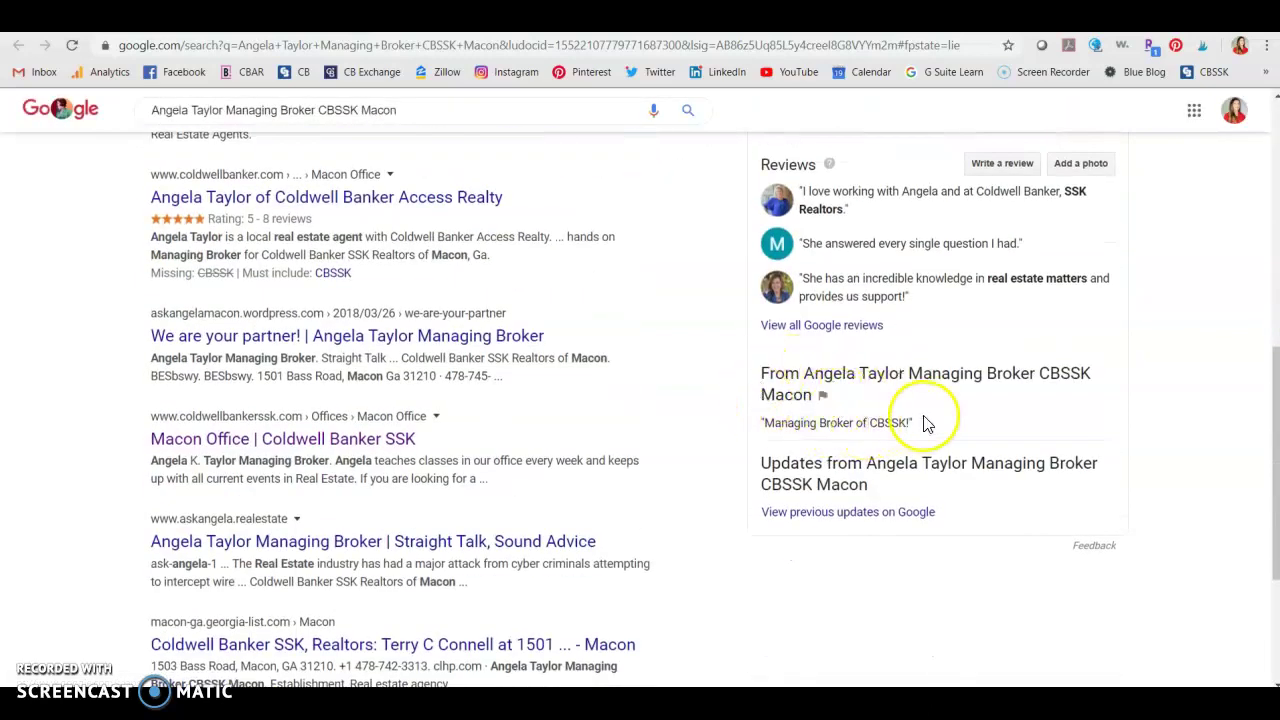
{"action": "scroll", "coordinate": [957, 491], "scroll_direction": "up", "scroll_amount": 2}
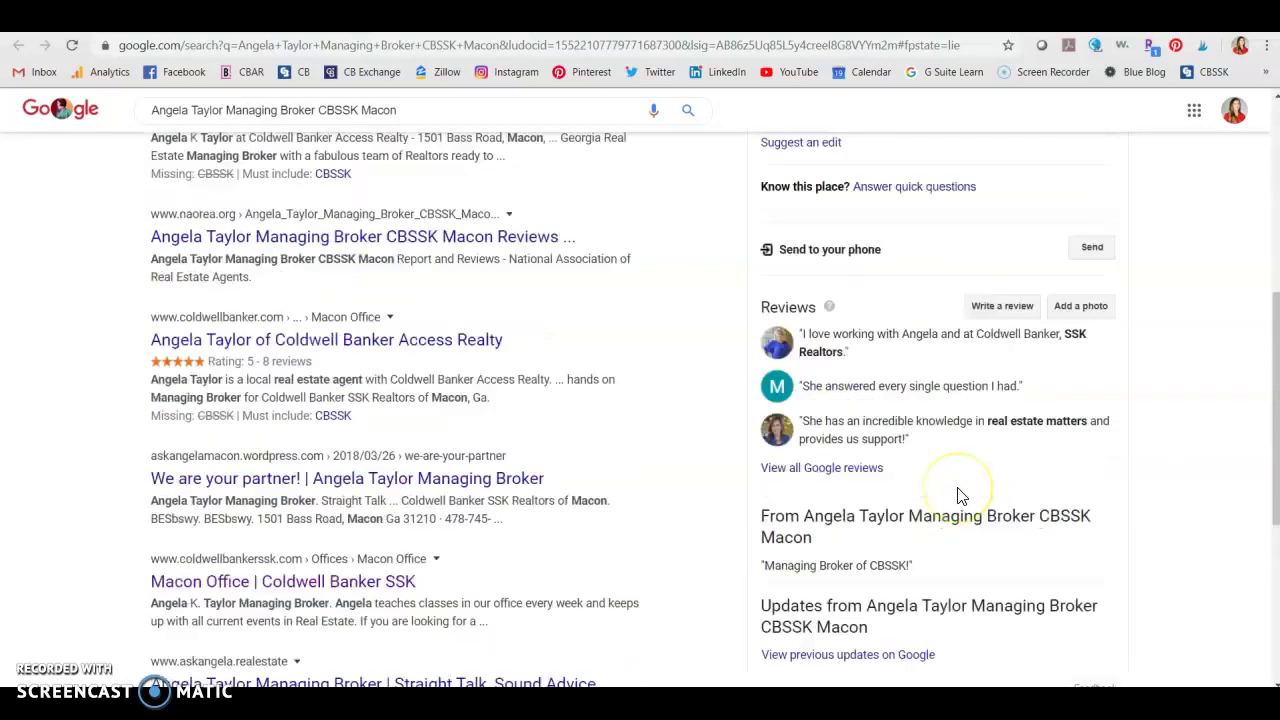
{"action": "scroll", "coordinate": [957, 491], "scroll_direction": "up", "scroll_amount": 3}
{"action": "scroll", "coordinate": [957, 495], "scroll_direction": "up", "scroll_amount": 2}
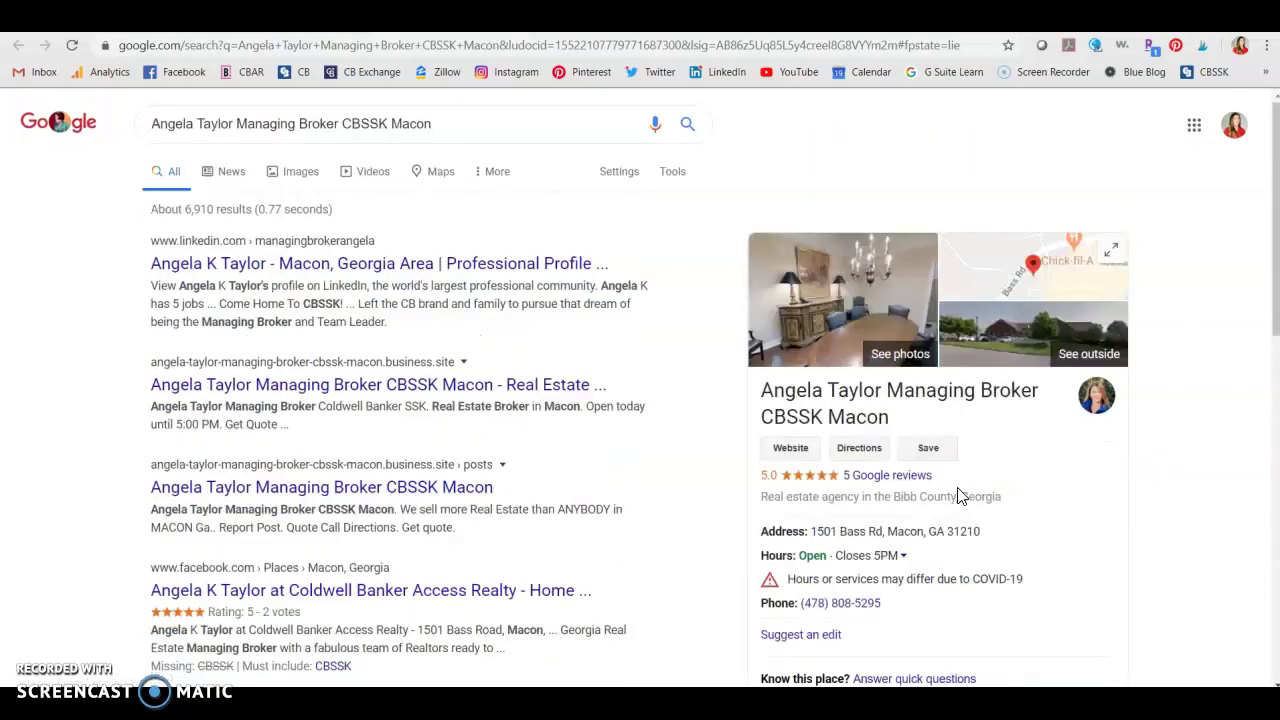
{"action": "scroll", "coordinate": [957, 496], "scroll_direction": "down", "scroll_amount": 9}
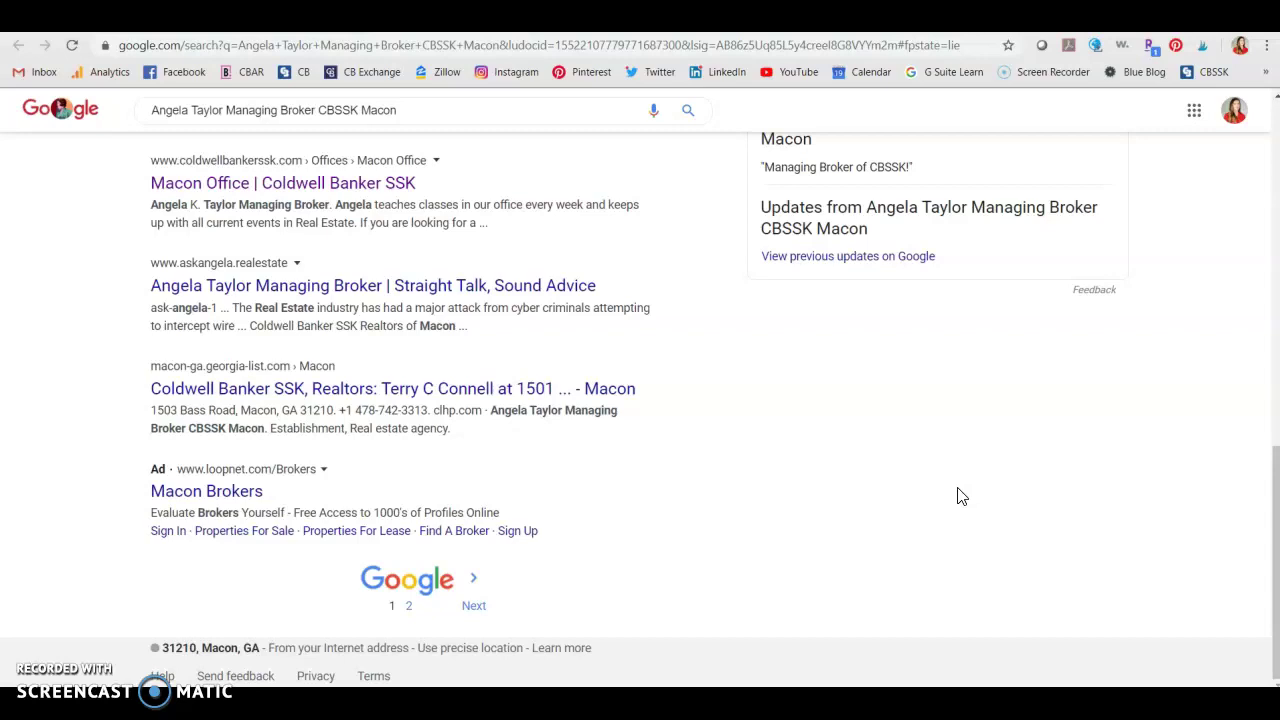
{"action": "scroll", "coordinate": [957, 497], "scroll_direction": "up", "scroll_amount": 15}
{"action": "right_click", "coordinate": [957, 497]}
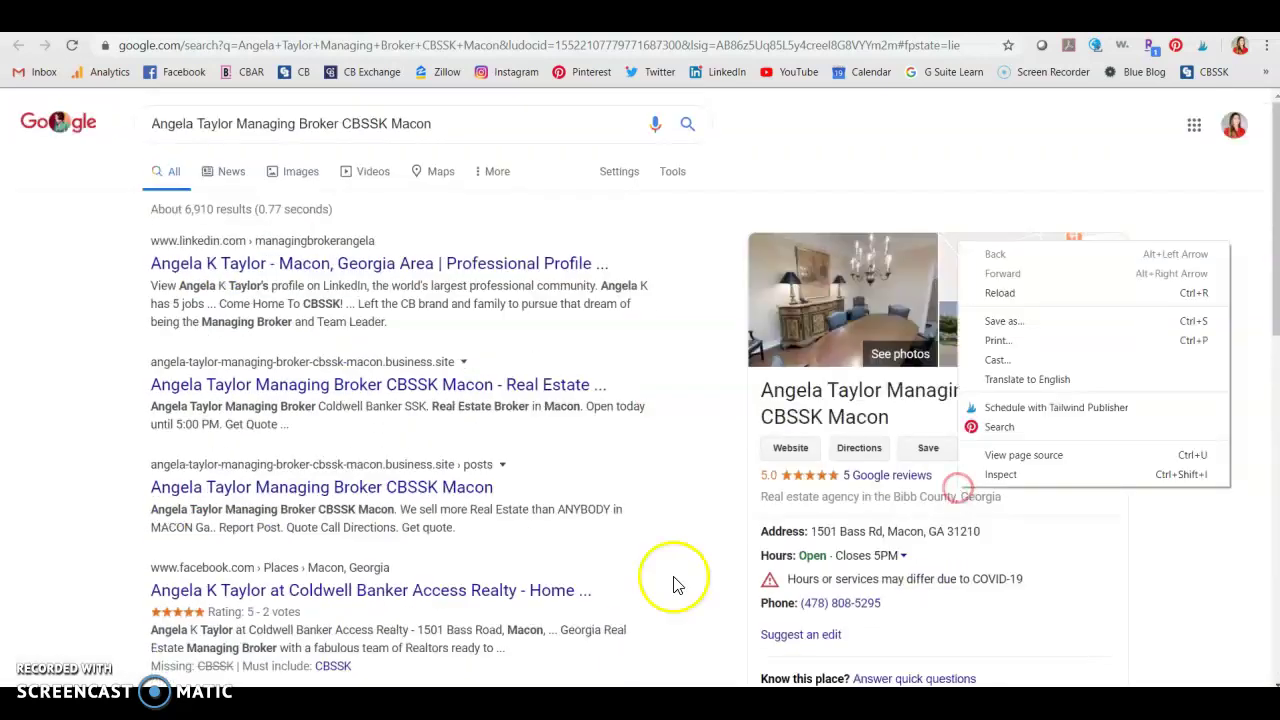
{"action": "left_click", "coordinate": [725, 246]}
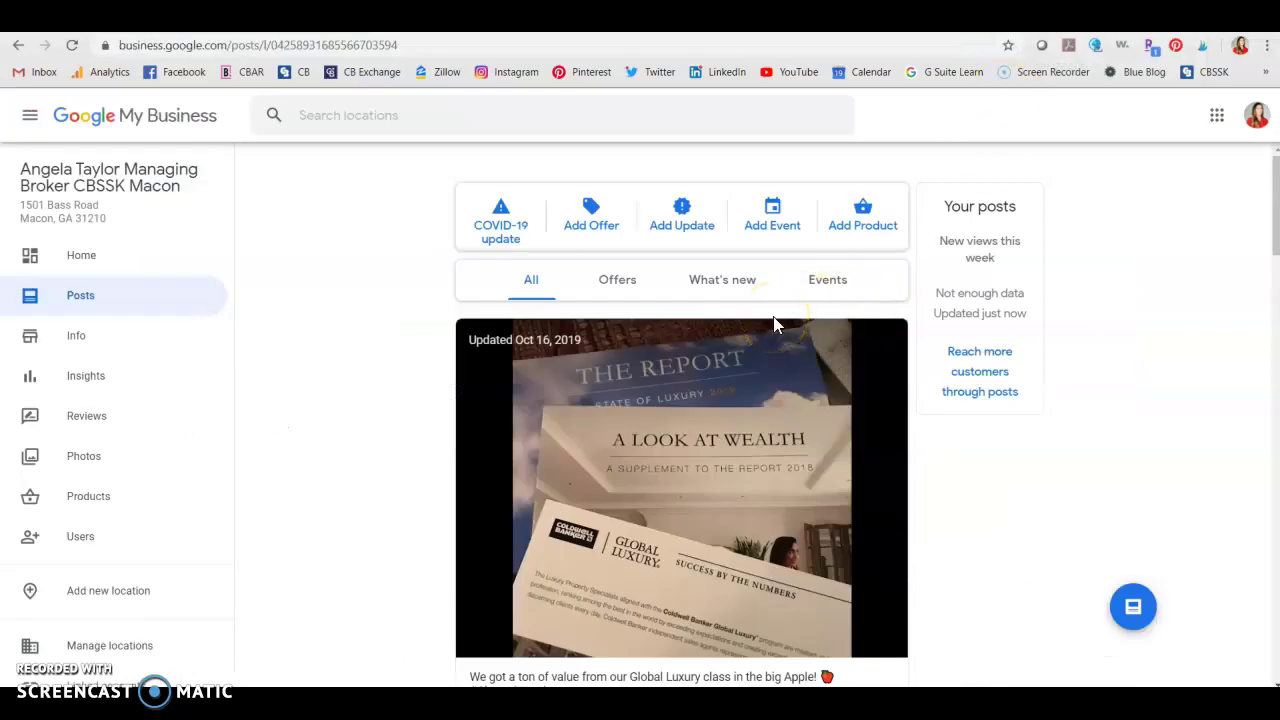
Step: Scroll the posts feed, then return to the Macon location's Home dashboard
{"action": "scroll", "coordinate": [774, 322], "scroll_direction": "down", "scroll_amount": 2}
{"action": "scroll", "coordinate": [774, 322], "scroll_direction": "down", "scroll_amount": 3}
{"action": "scroll", "coordinate": [774, 322], "scroll_direction": "down", "scroll_amount": 2}
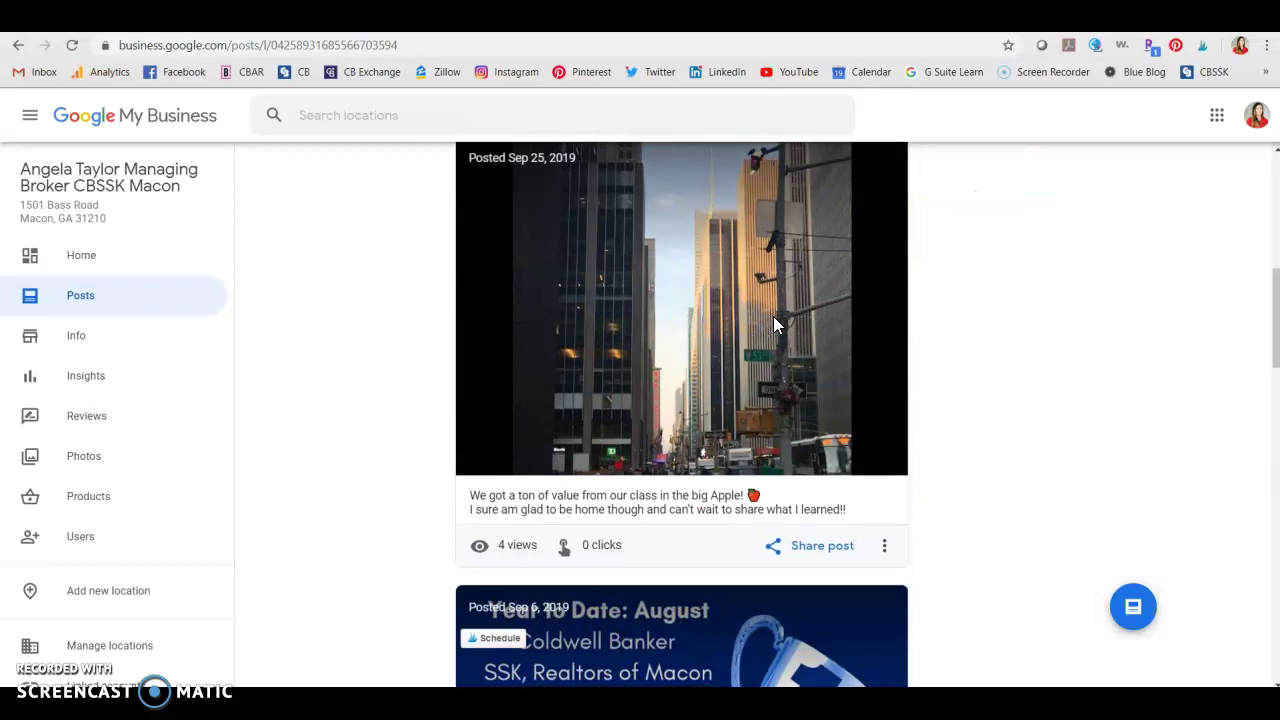
{"action": "left_click", "coordinate": [67, 270]}
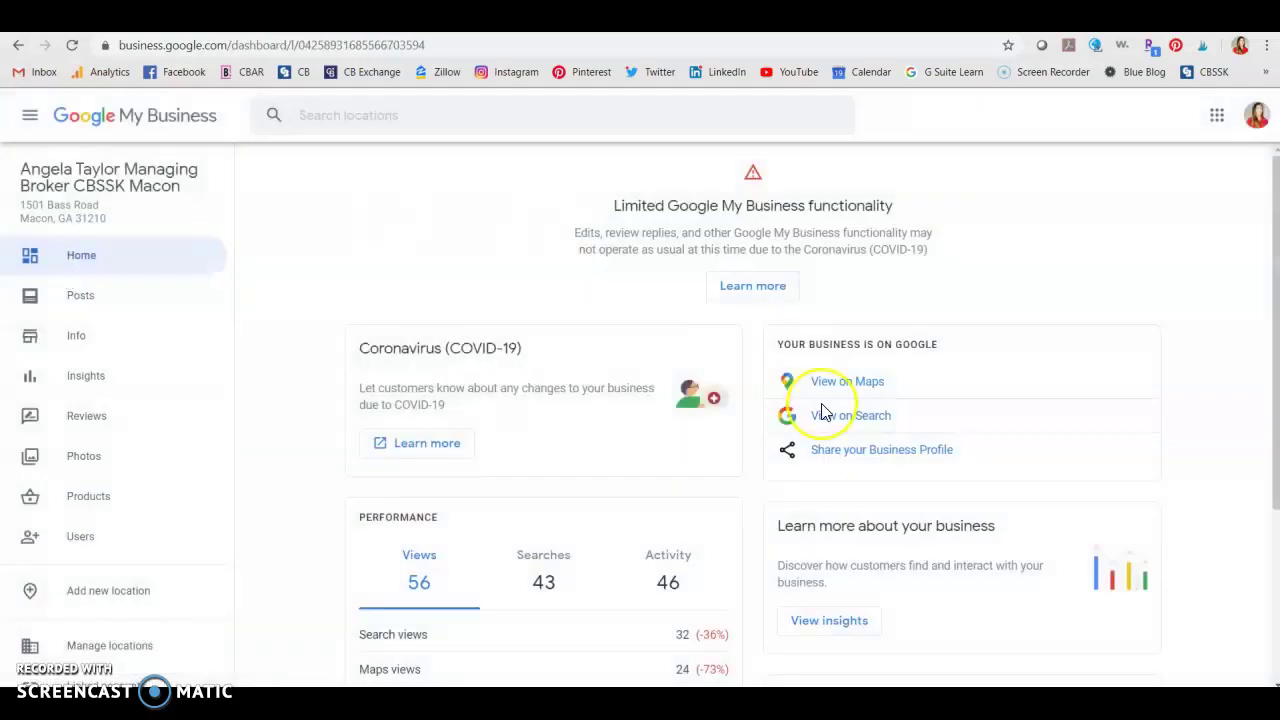
Step: Copy the business profile's shareable link from the Share dialog, then close it
{"action": "scroll", "coordinate": [824, 412], "scroll_direction": "down", "scroll_amount": 1}
{"action": "left_click", "coordinate": [883, 390]}
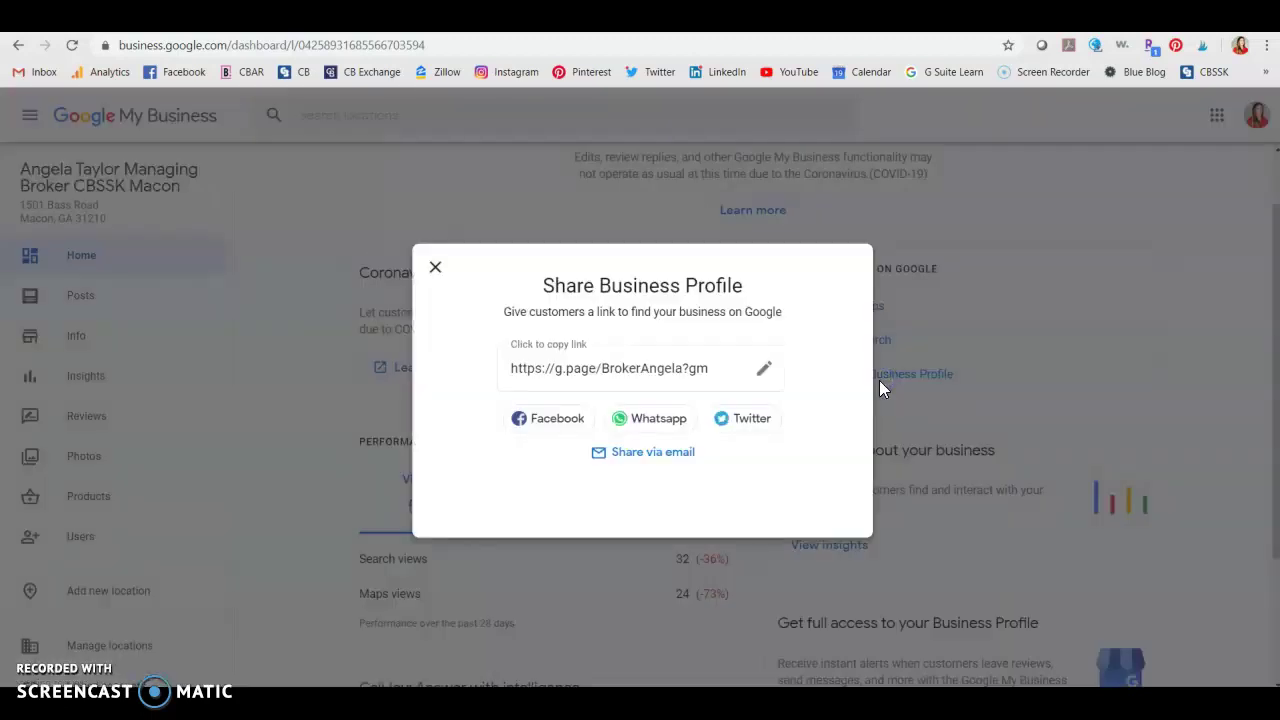
{"action": "left_click", "coordinate": [745, 366]}
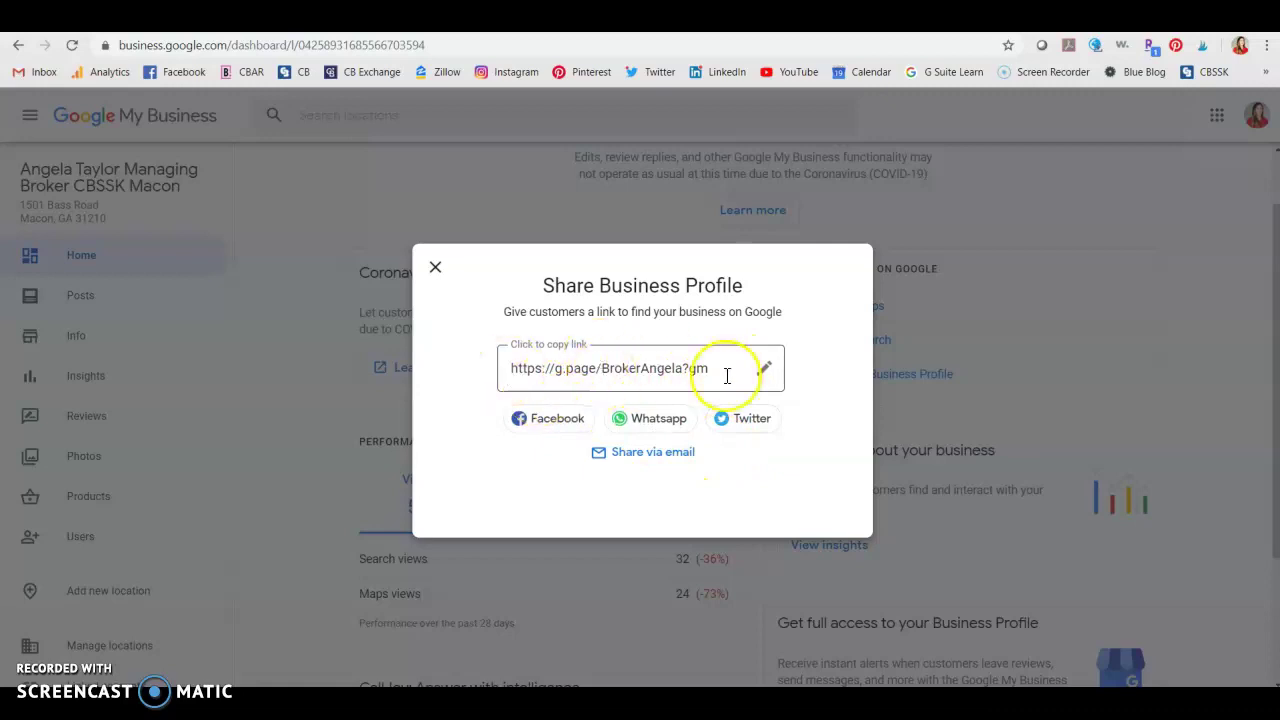
{"action": "left_click", "coordinate": [435, 267]}
{"action": "scroll", "coordinate": [614, 402], "scroll_direction": "down", "scroll_amount": 3}
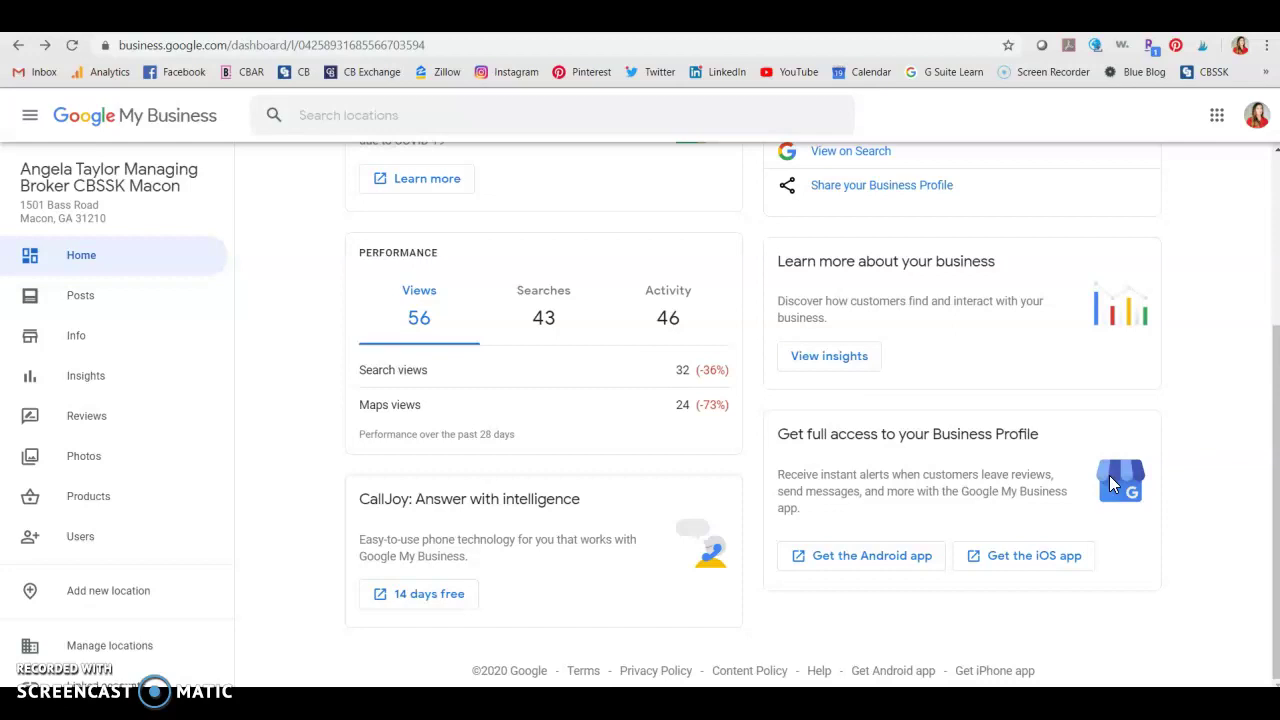
{"action": "scroll", "coordinate": [1112, 484], "scroll_direction": "up", "scroll_amount": 3}
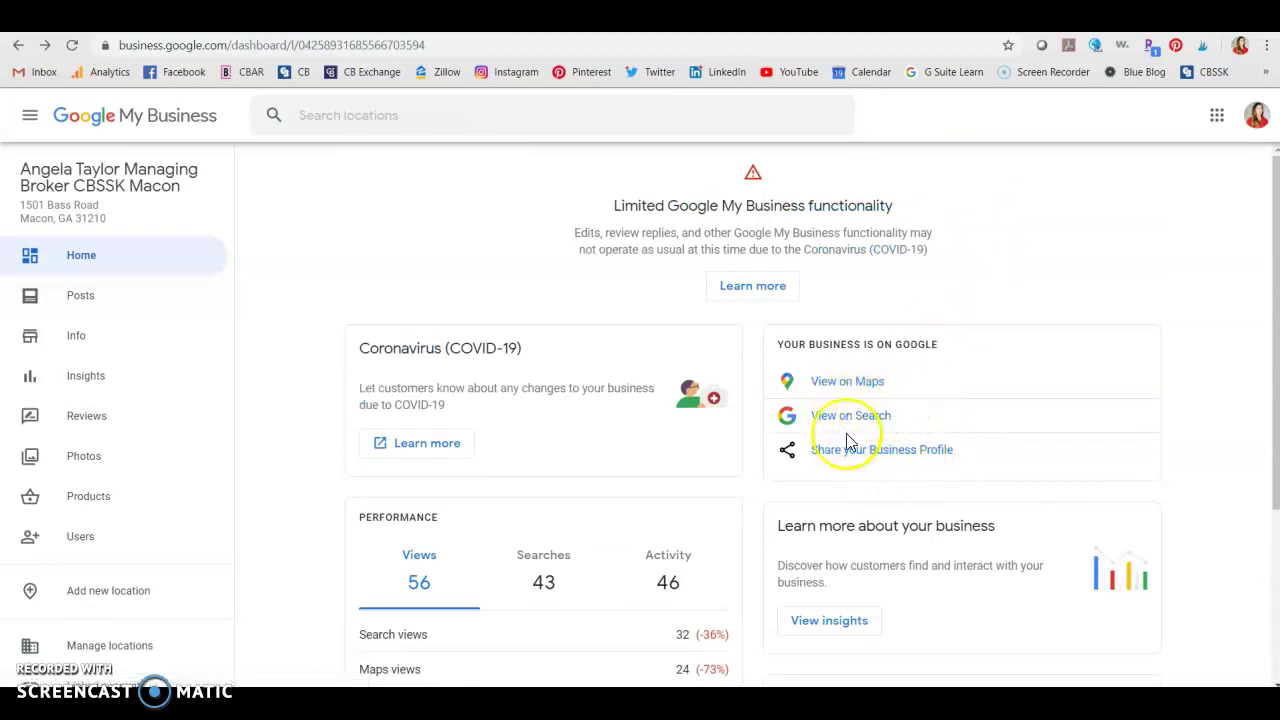
{"action": "left_click", "coordinate": [858, 416]}
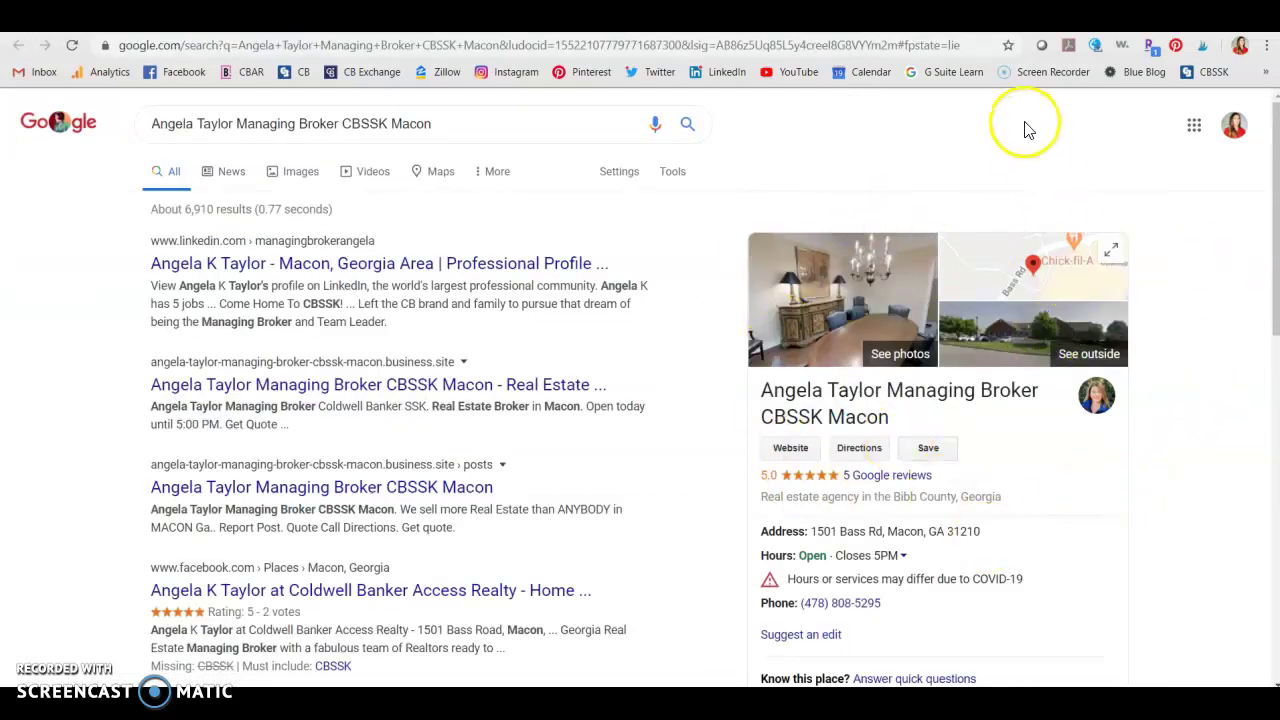
{"action": "key", "text": "alt+Left"}
{"action": "scroll", "coordinate": [1026, 463], "scroll_direction": "down", "scroll_amount": 2}
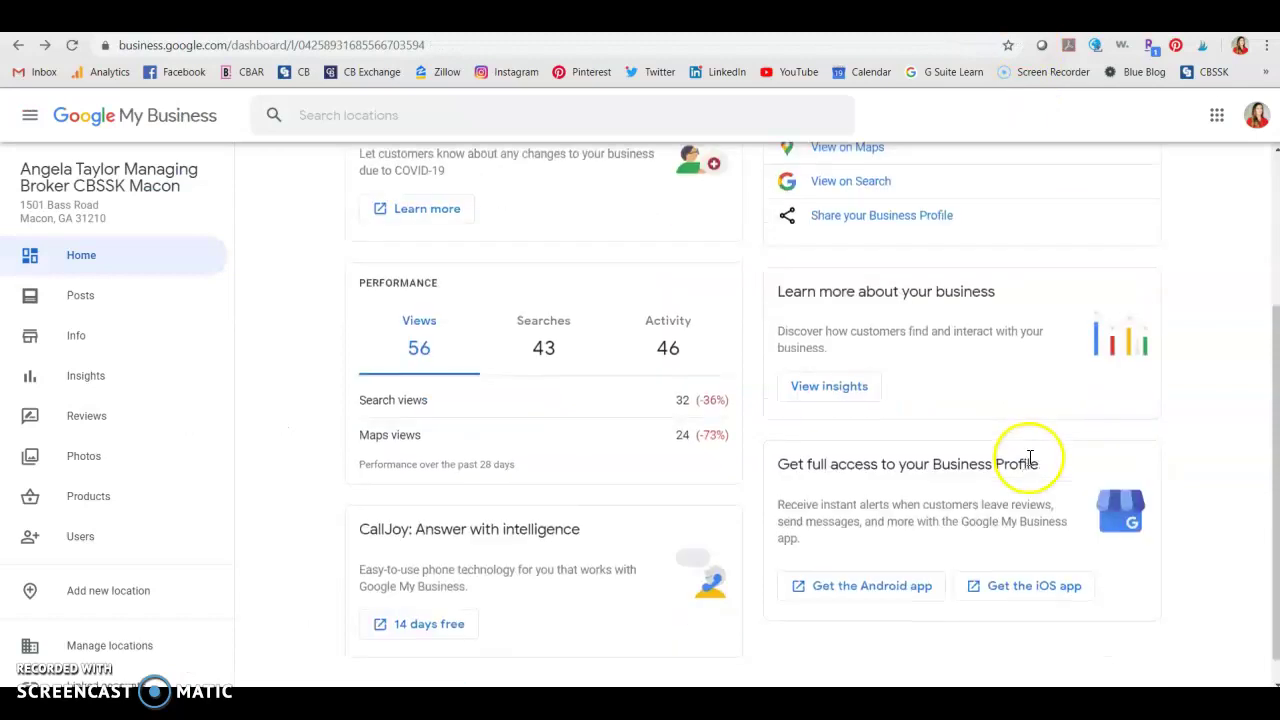
{"action": "scroll", "coordinate": [232, 485], "scroll_direction": "down", "scroll_amount": 2}
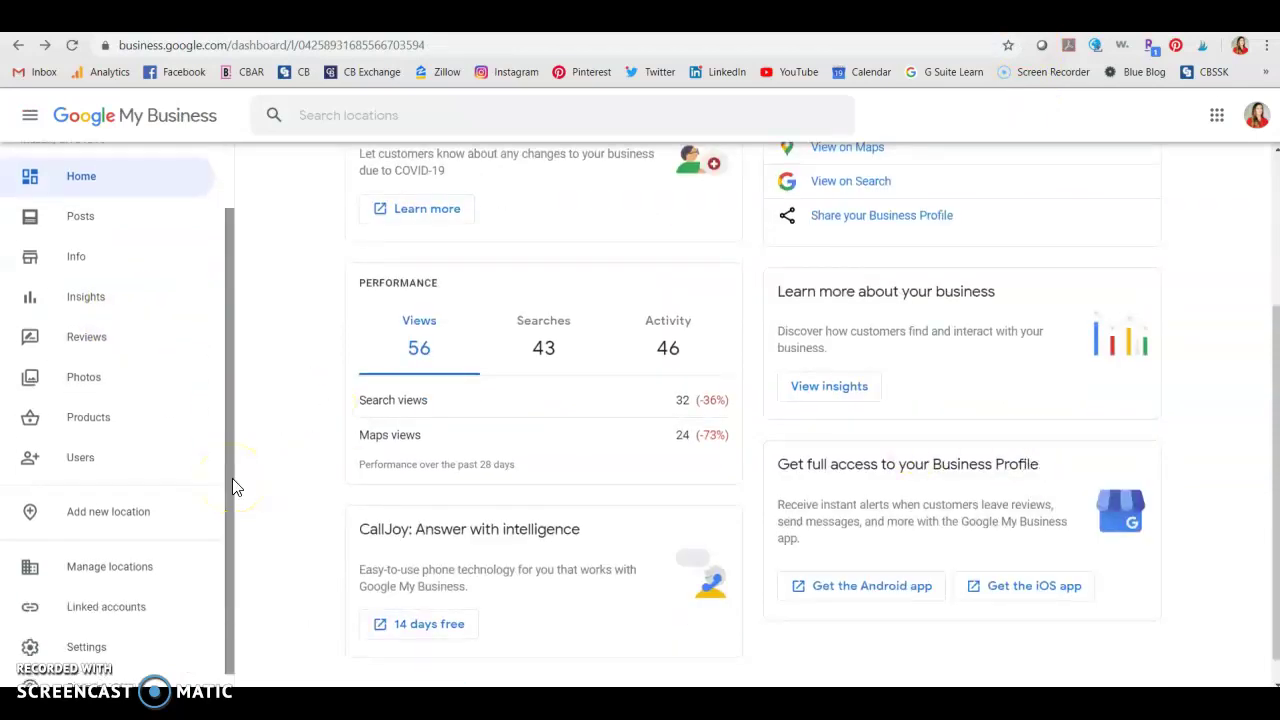
{"action": "scroll", "coordinate": [232, 485], "scroll_direction": "up", "scroll_amount": 2}
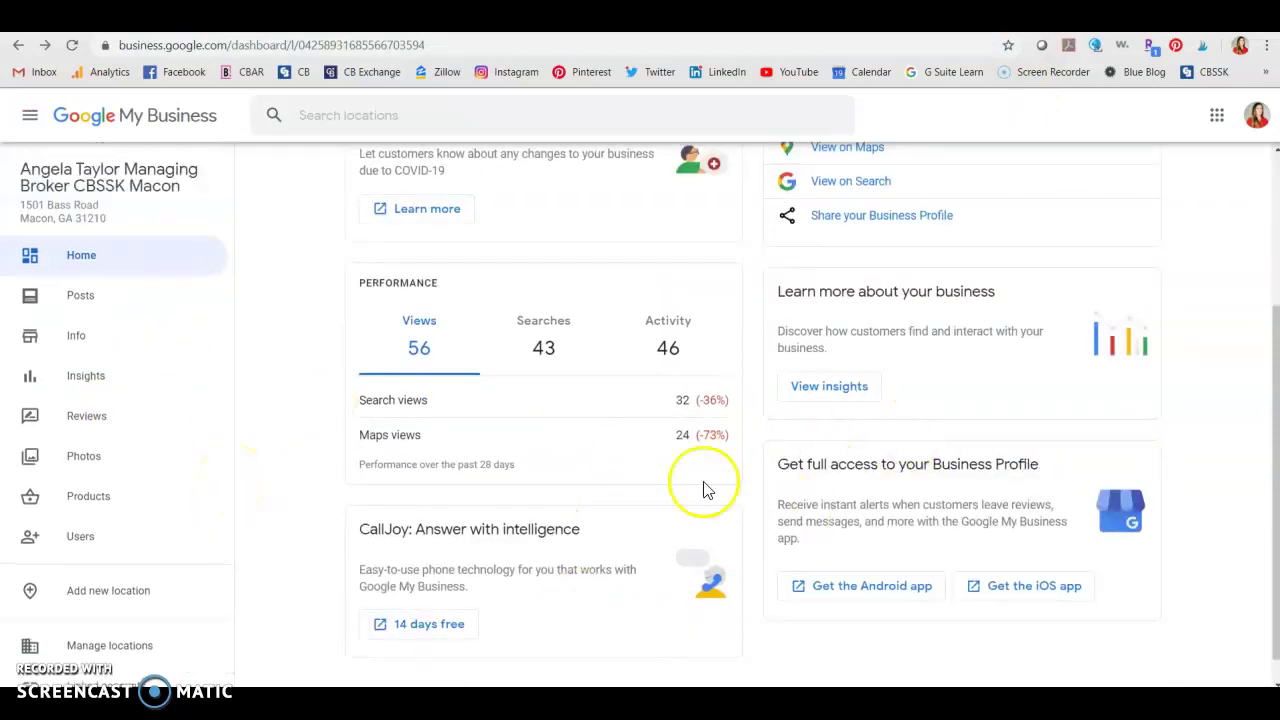
{"action": "scroll", "coordinate": [807, 507], "scroll_direction": "down", "scroll_amount": 1}
{"action": "scroll", "coordinate": [807, 507], "scroll_direction": "up", "scroll_amount": 3}
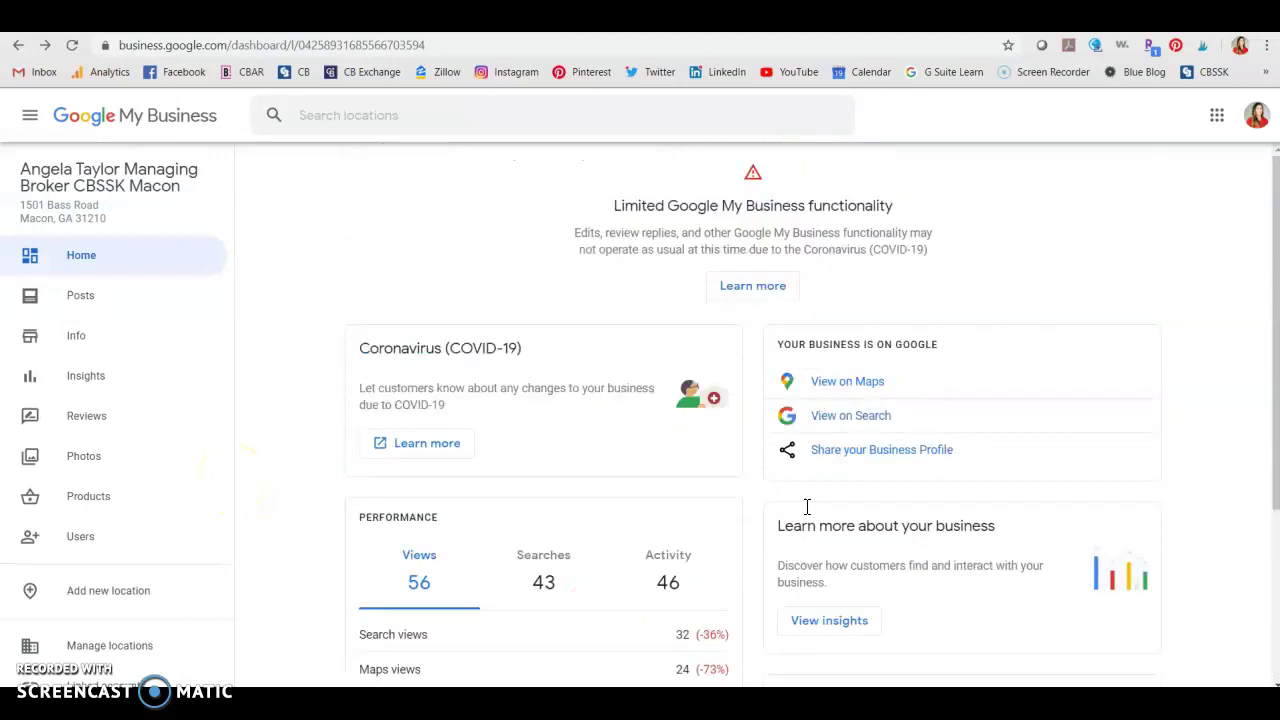
{"action": "scroll", "coordinate": [807, 507], "scroll_direction": "down", "scroll_amount": 1}
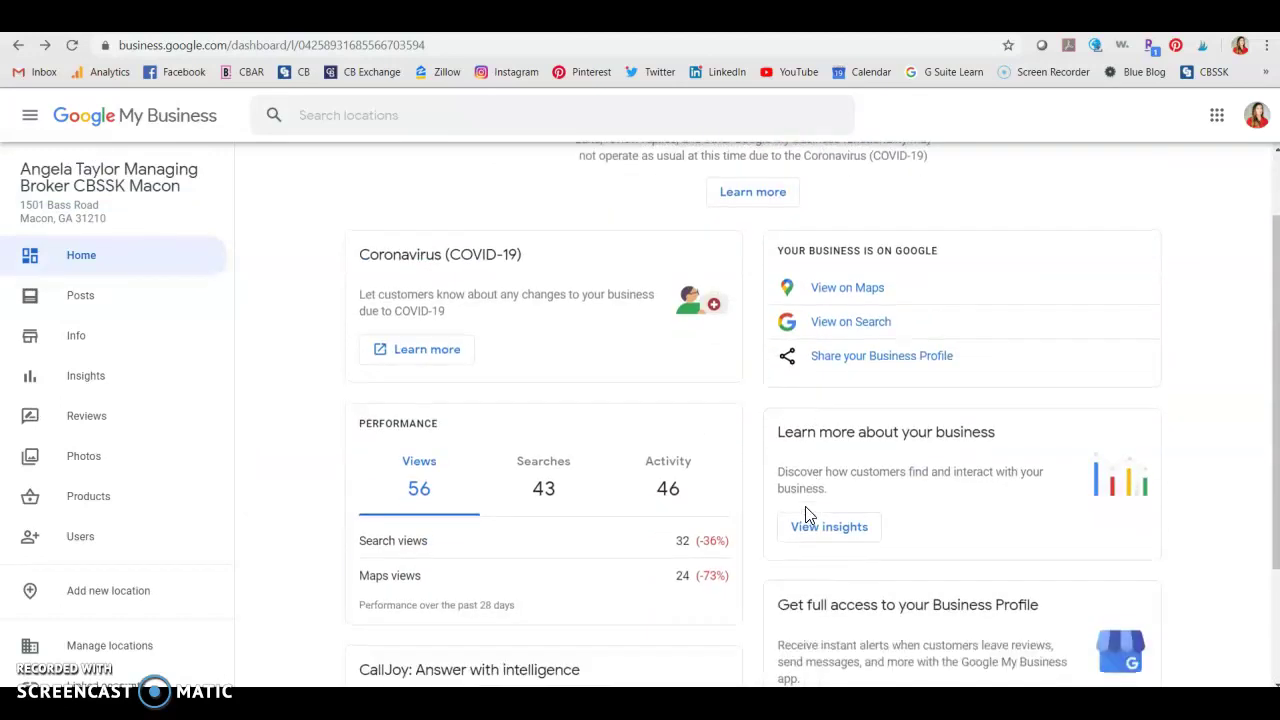
{"action": "left_click", "coordinate": [125, 422]}
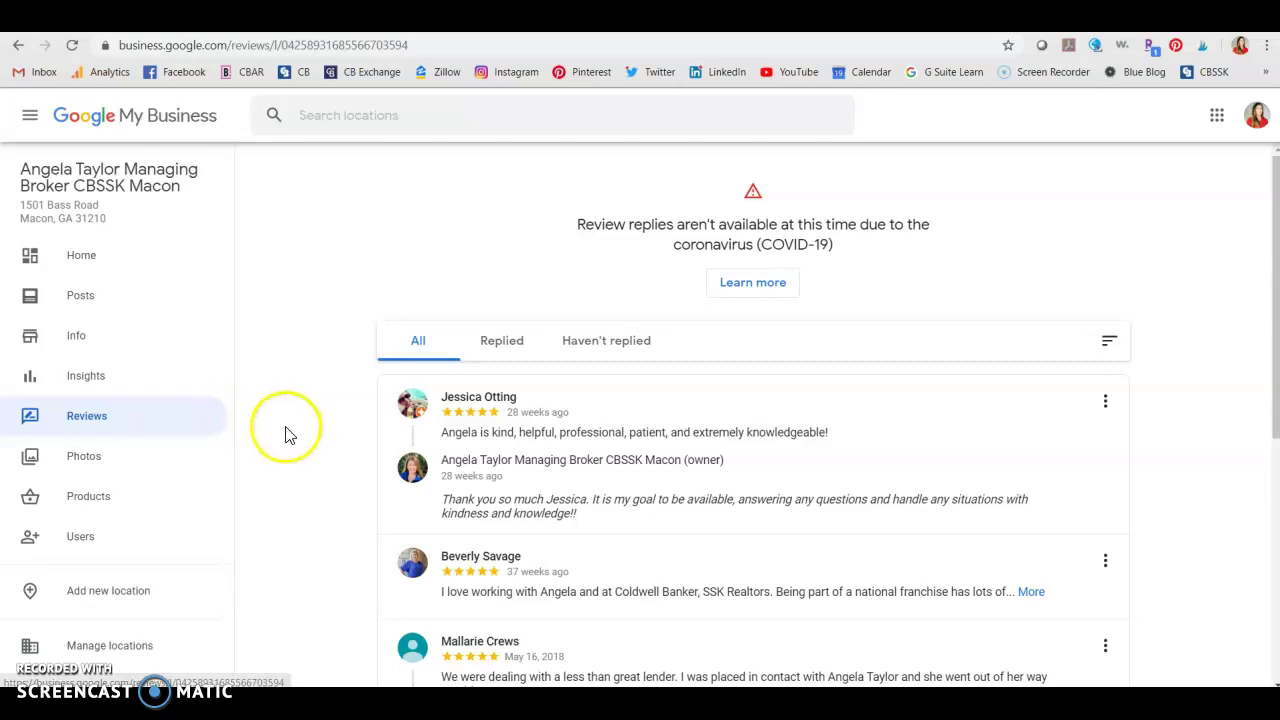
{"action": "left_click", "coordinate": [110, 258]}
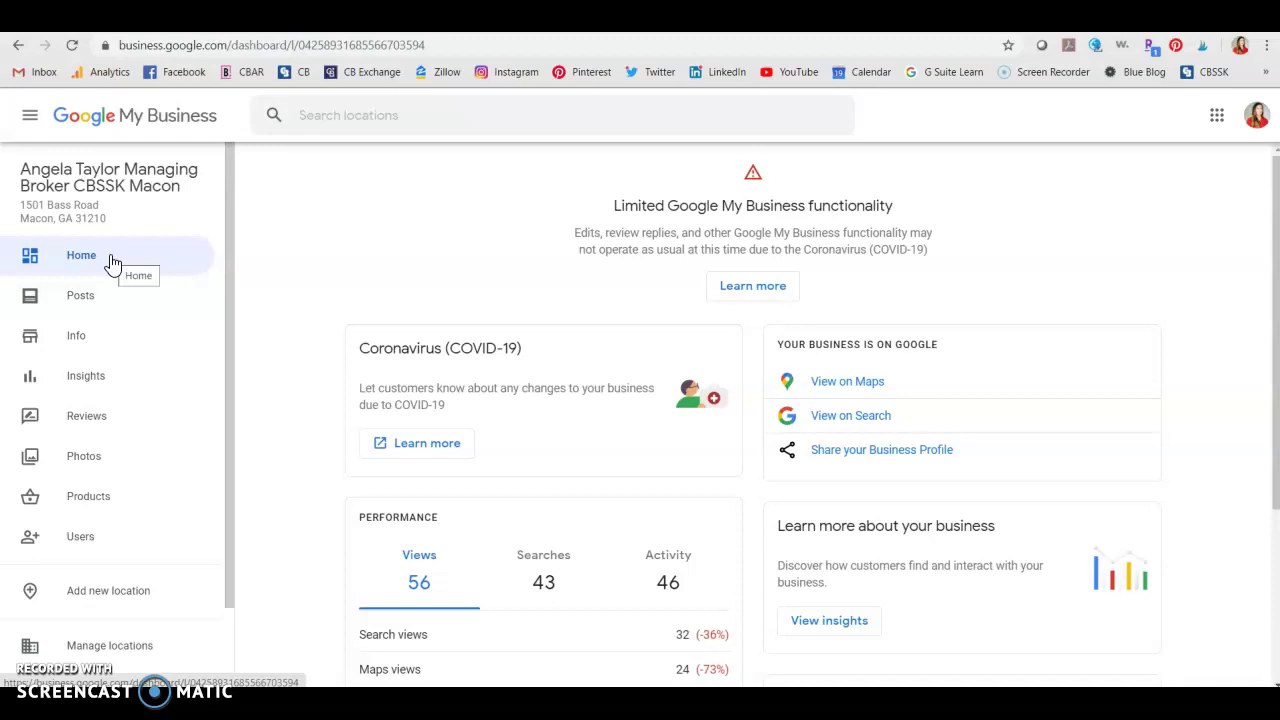
{"action": "left_click", "coordinate": [101, 301]}
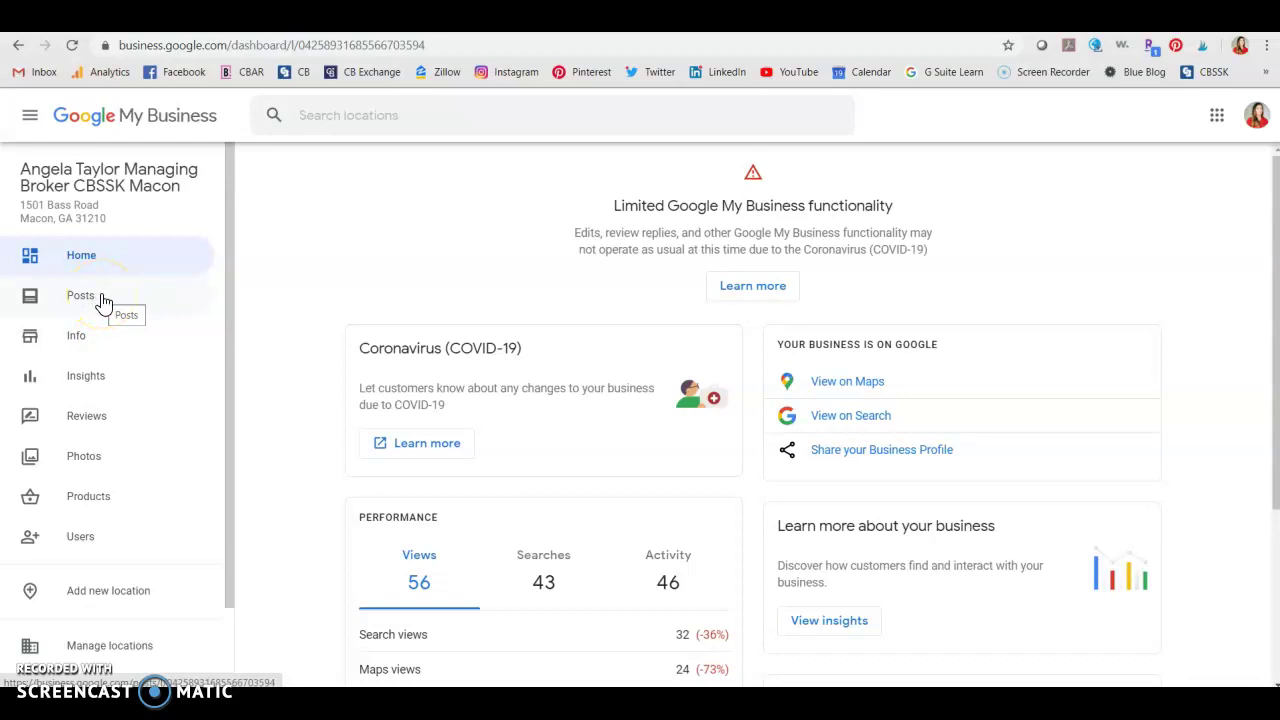